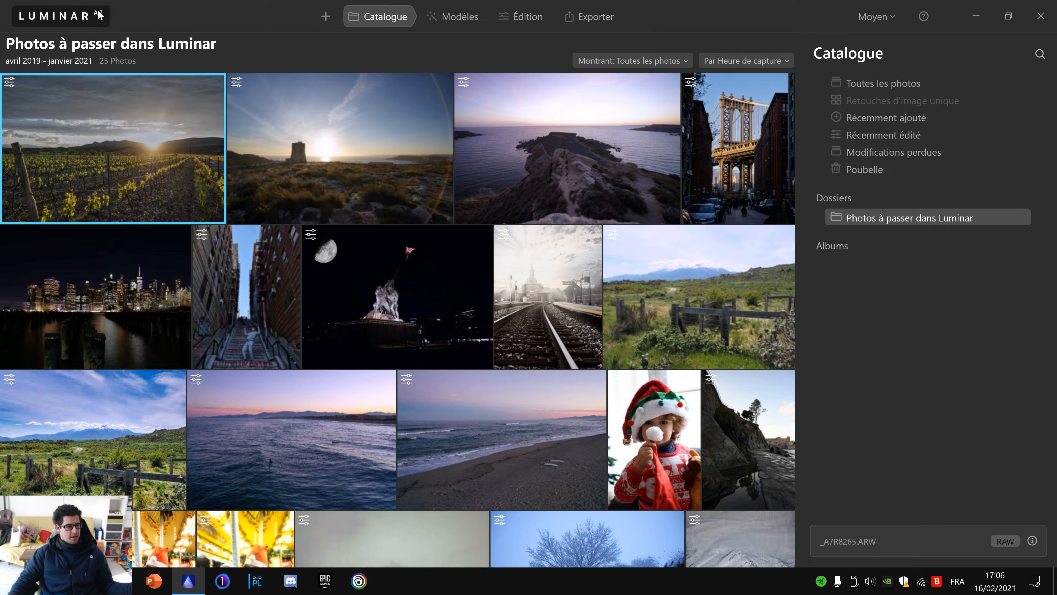
click(86, 18)
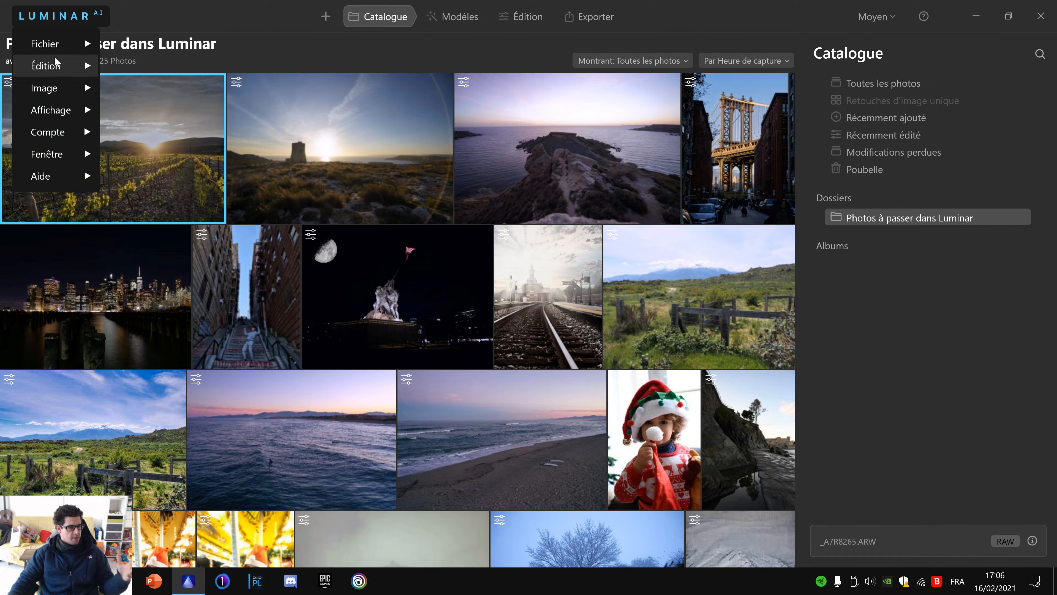
click(70, 22)
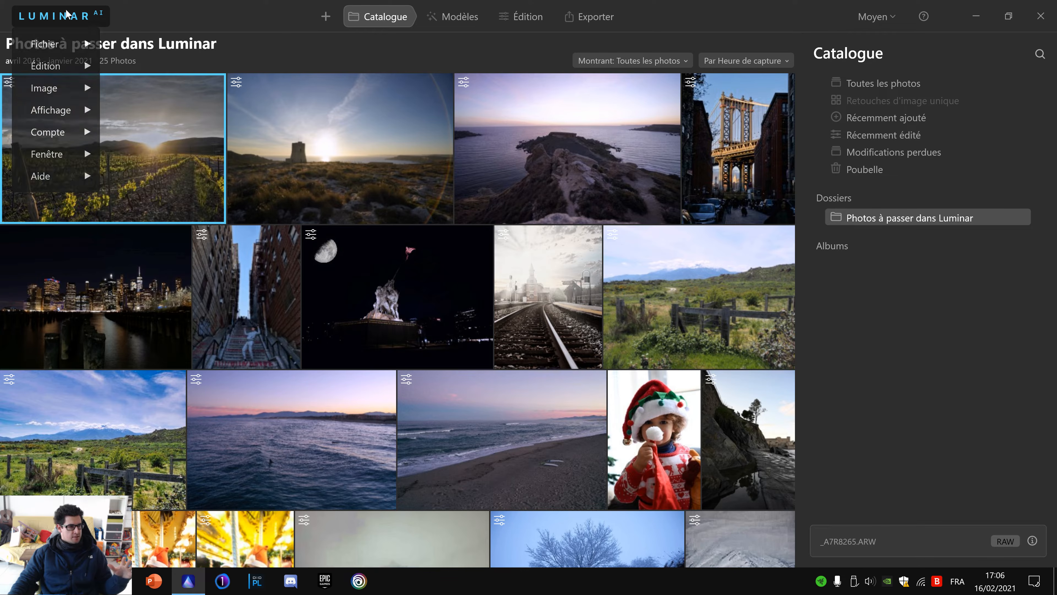
click(80, 23)
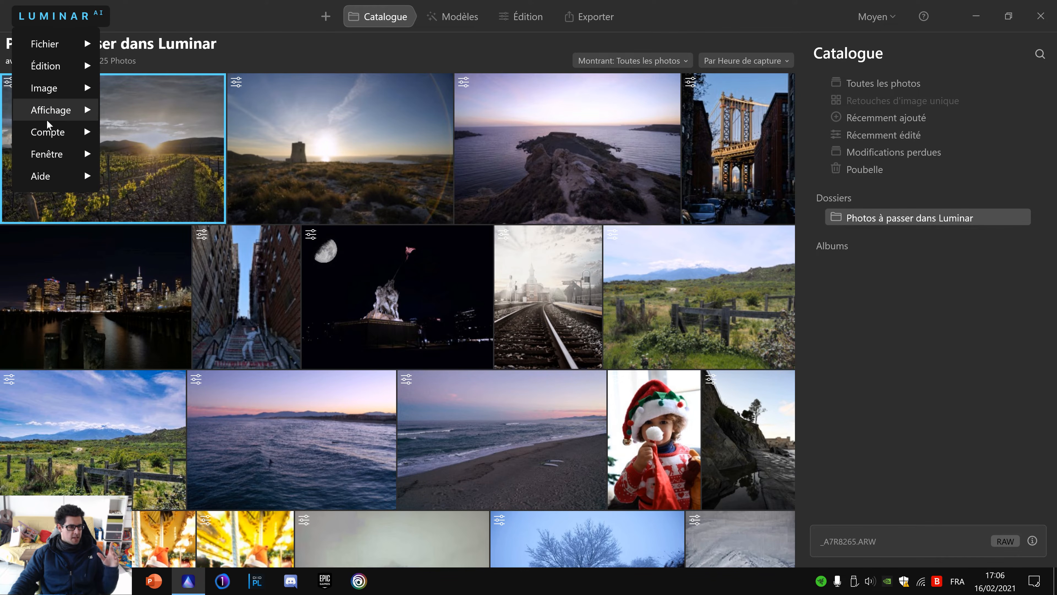
mouse_move(48, 112)
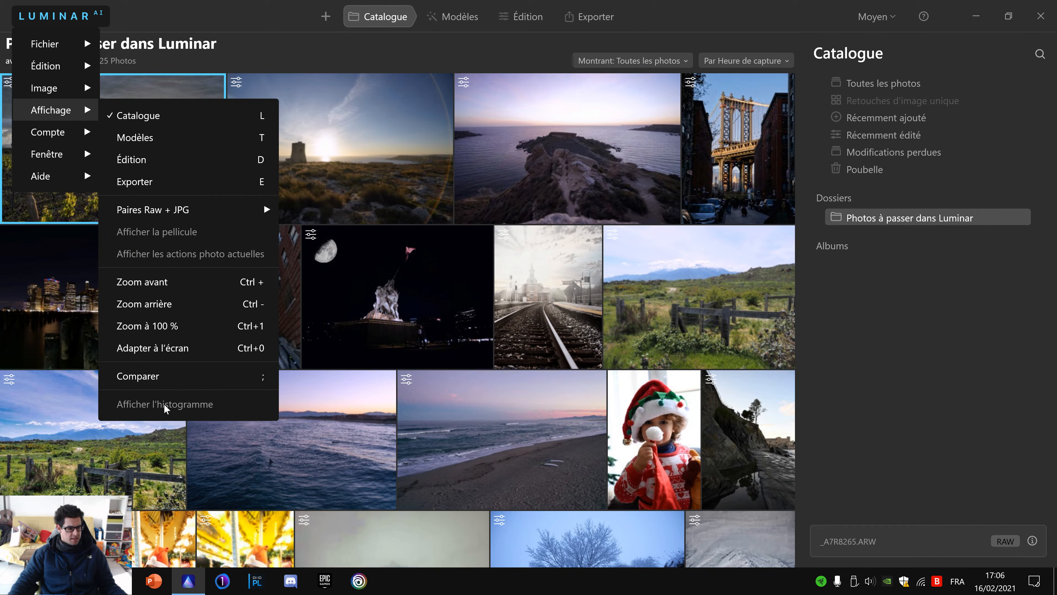
Step: Open the selected vineyard photo for editing and display the histogram over it
click(462, 59)
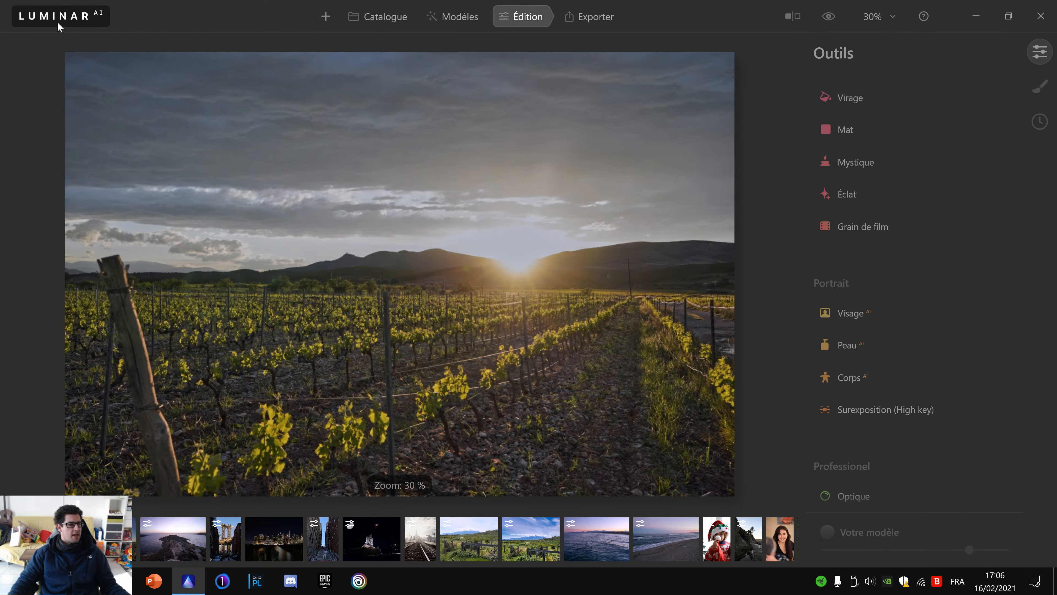
click(59, 18)
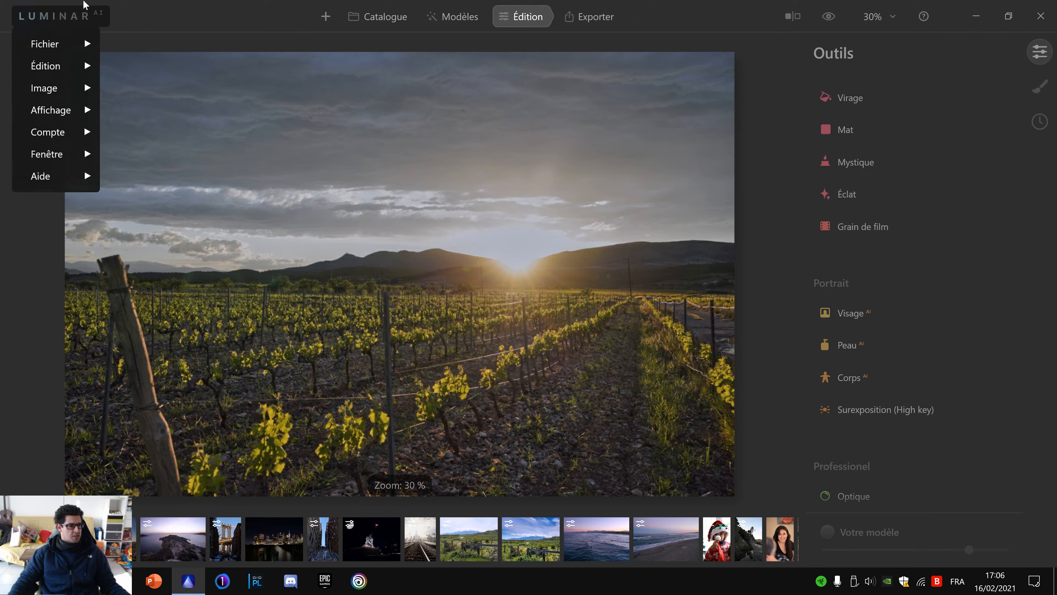
mouse_move(57, 111)
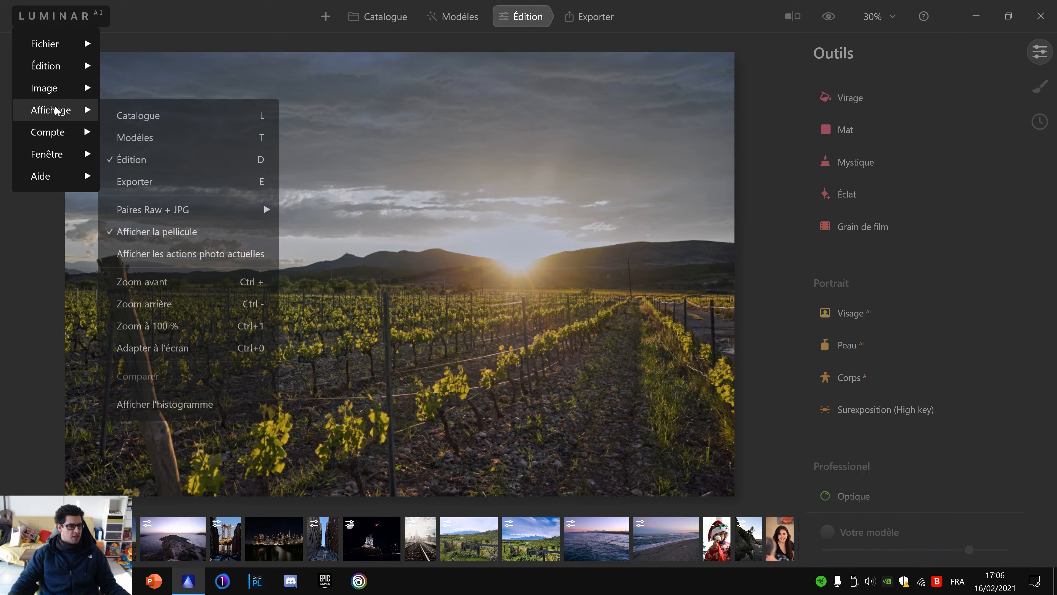
click(162, 404)
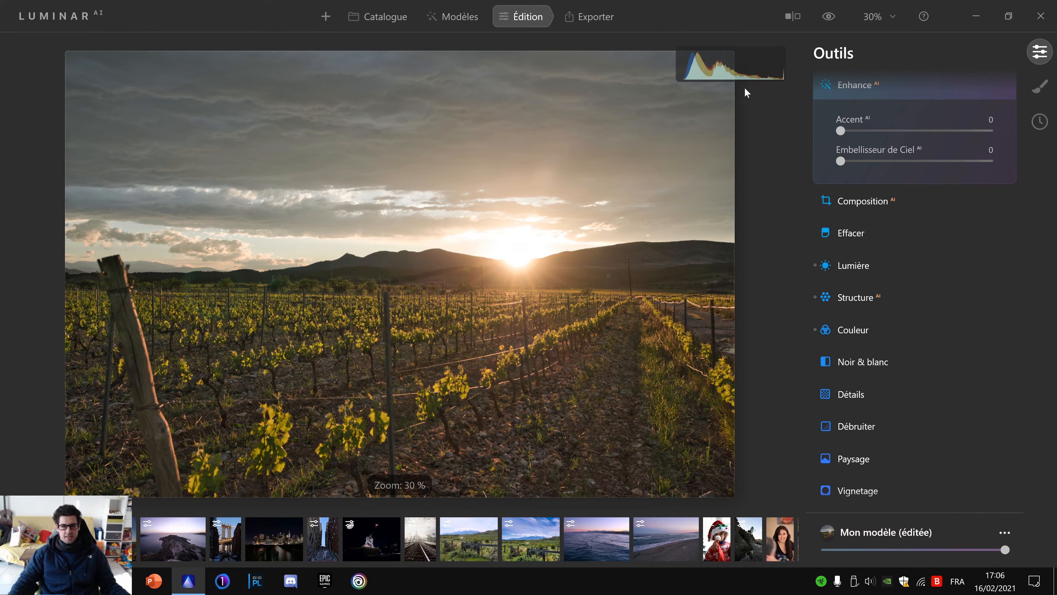
Step: Cycle the histogram through its red, green and blue channels and back to the combined view
click(720, 69)
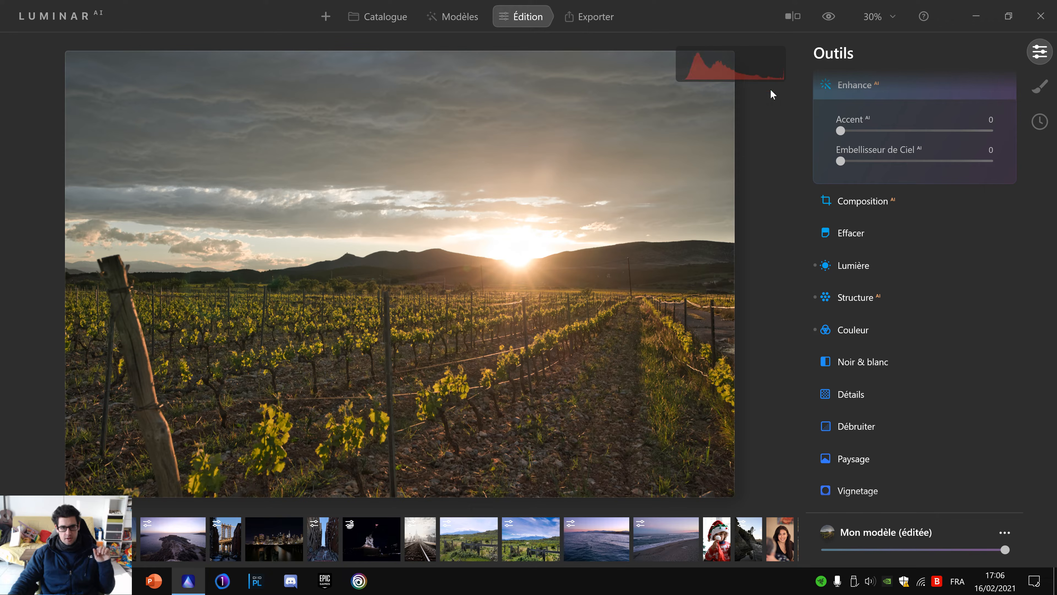
click(725, 64)
click(728, 66)
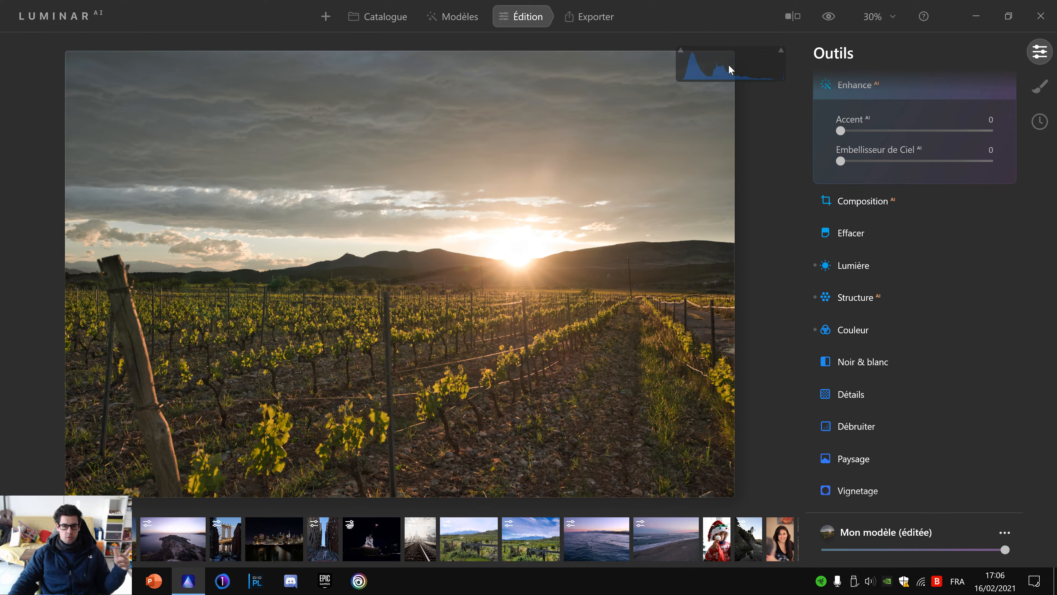
click(729, 68)
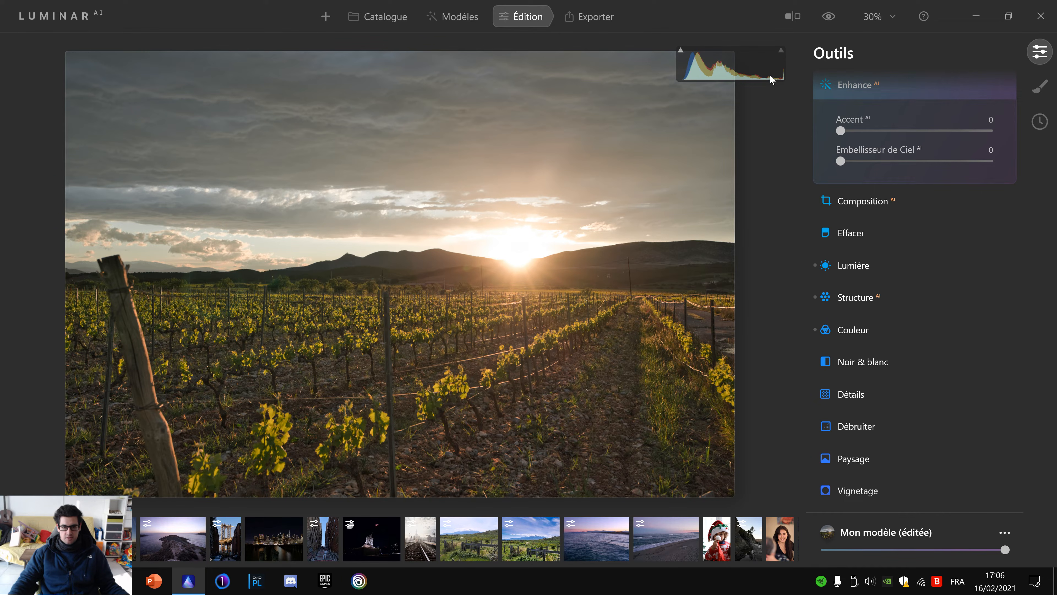
Step: Check the vineyard photo's clipped highlights with the combined histogram and its green channel, leaving the clipping overlay off
click(781, 50)
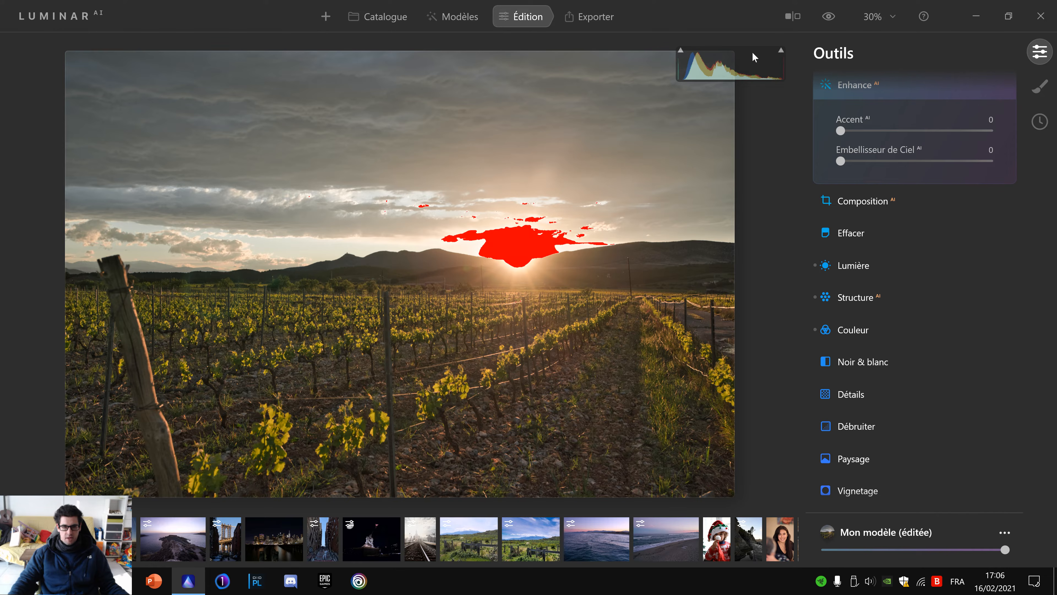
click(781, 50)
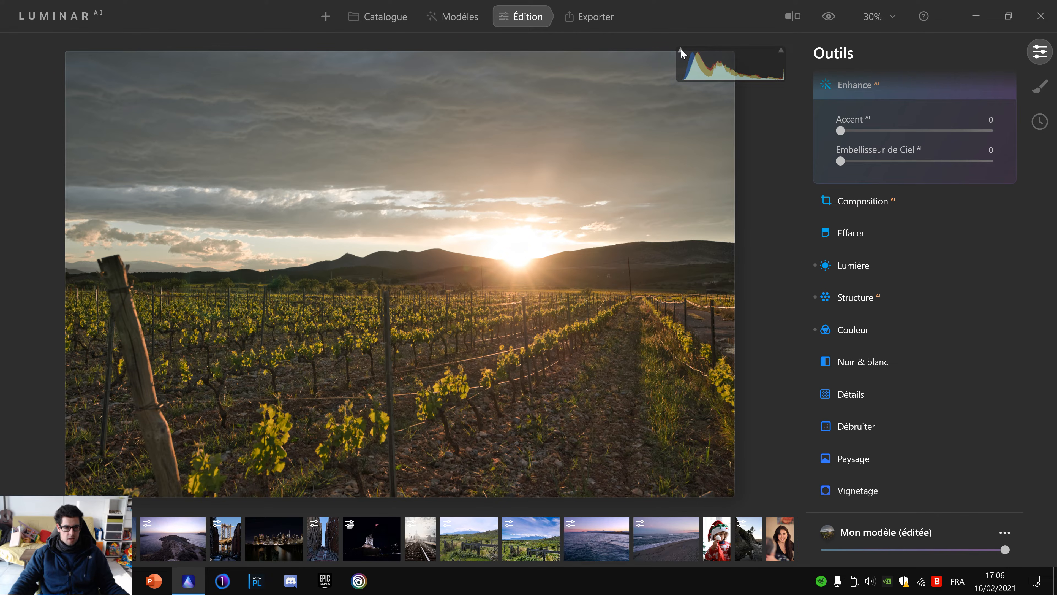
click(721, 67)
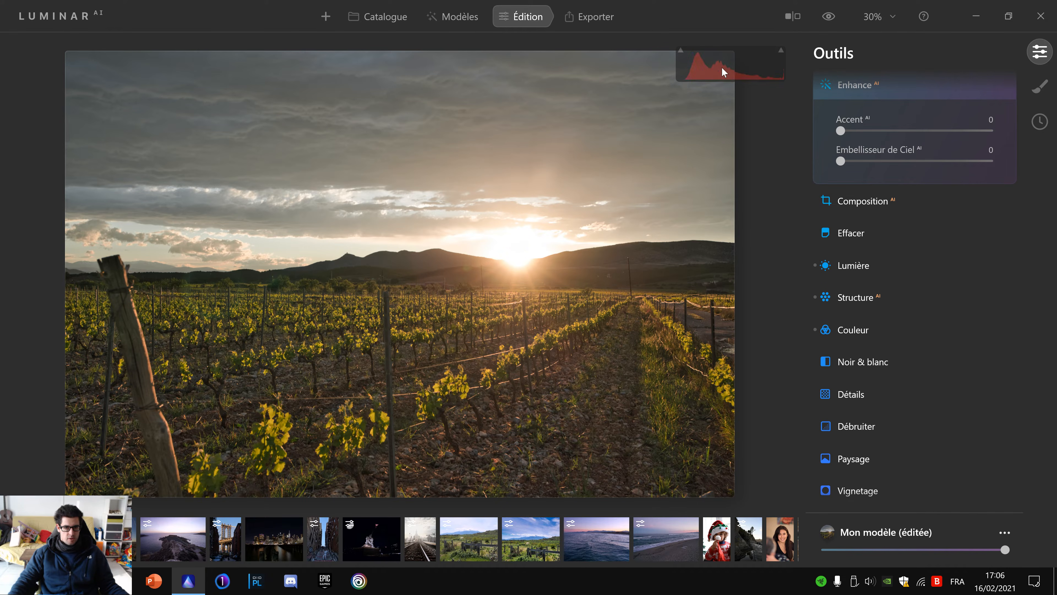
click(746, 78)
click(779, 50)
click(779, 50)
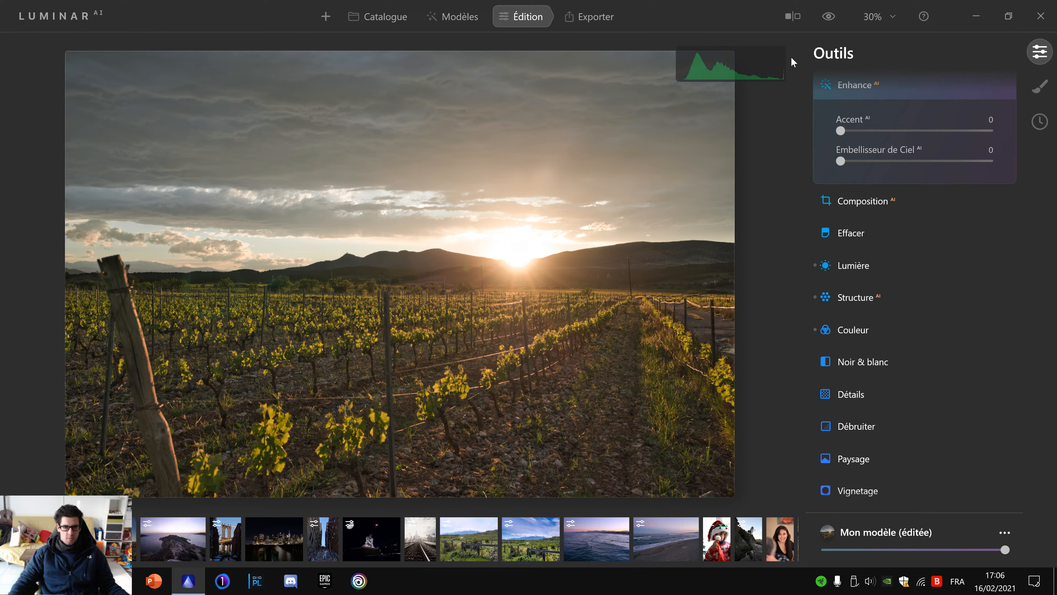
click(780, 50)
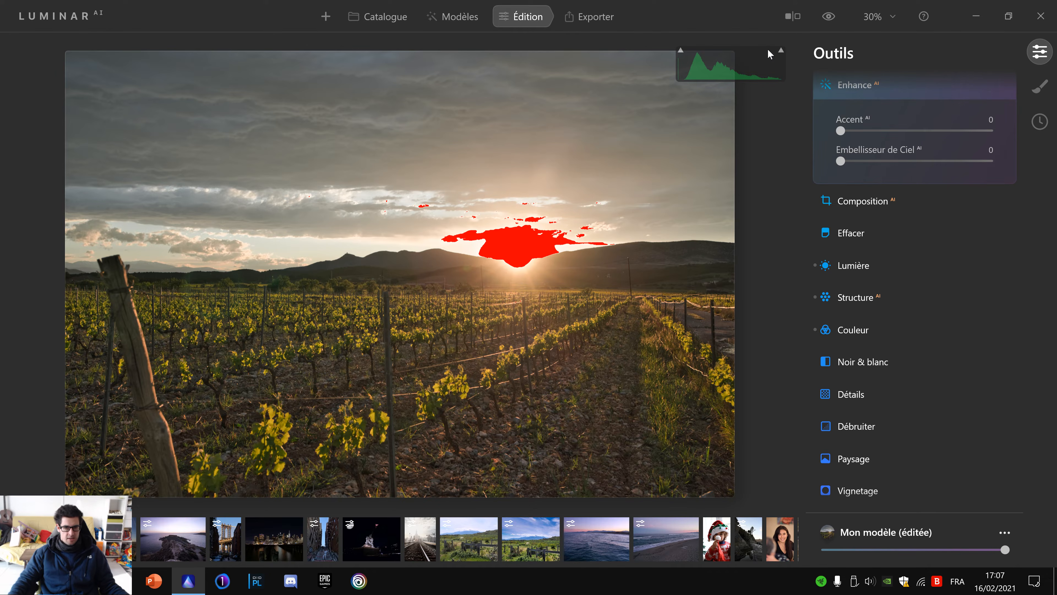
click(780, 51)
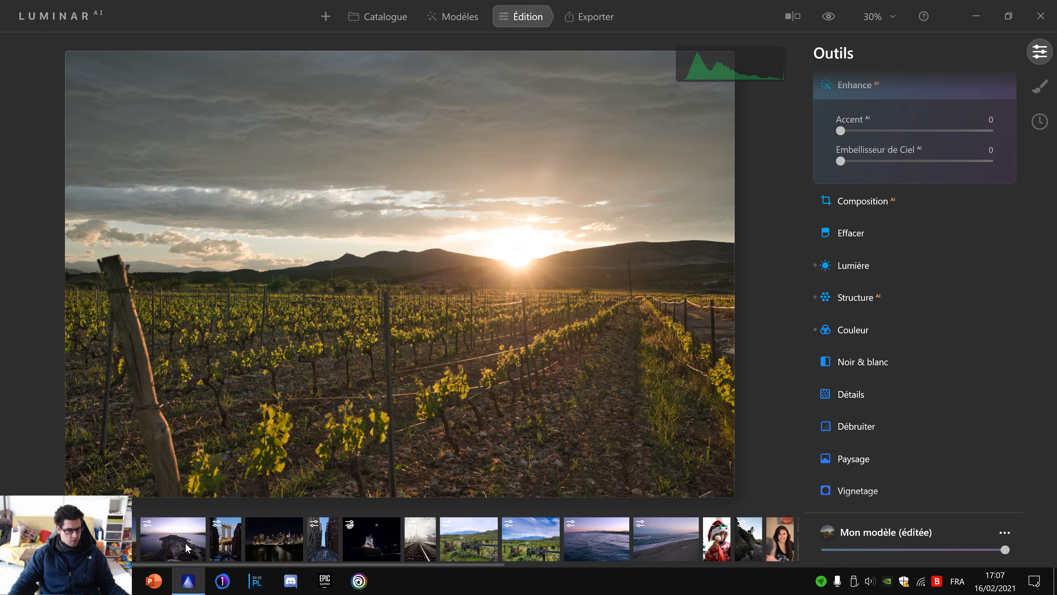
Step: Open the night photo of the statue and moon and show its shadow and highlight clipping overlays
click(363, 541)
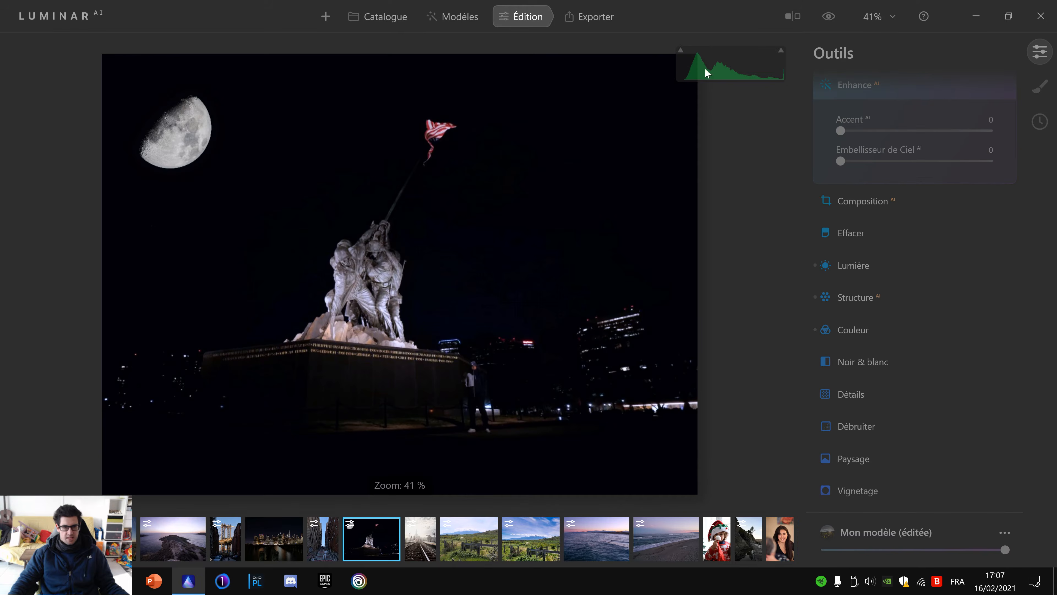
click(681, 50)
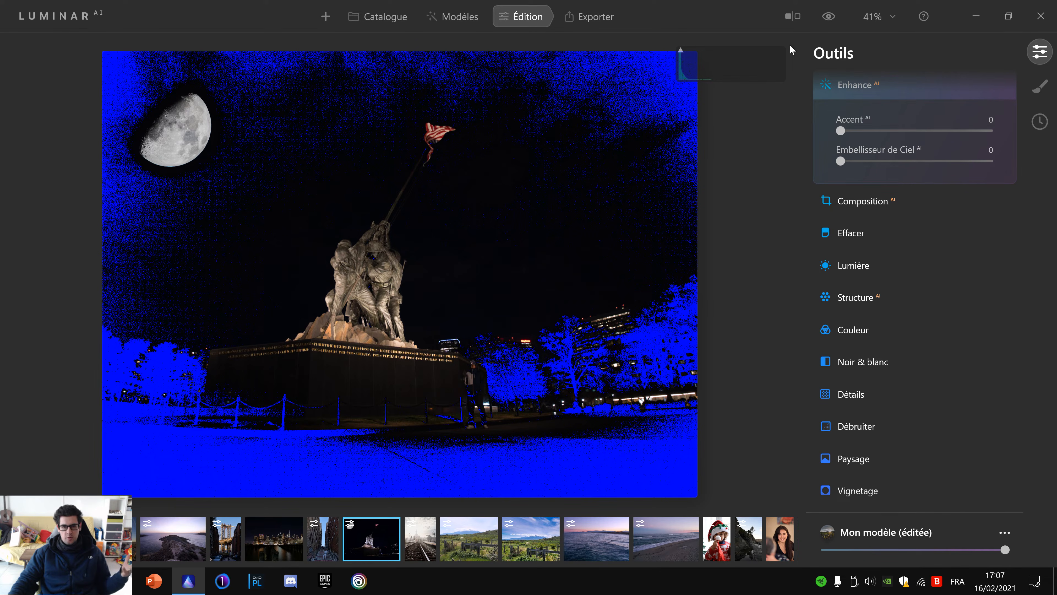
click(781, 51)
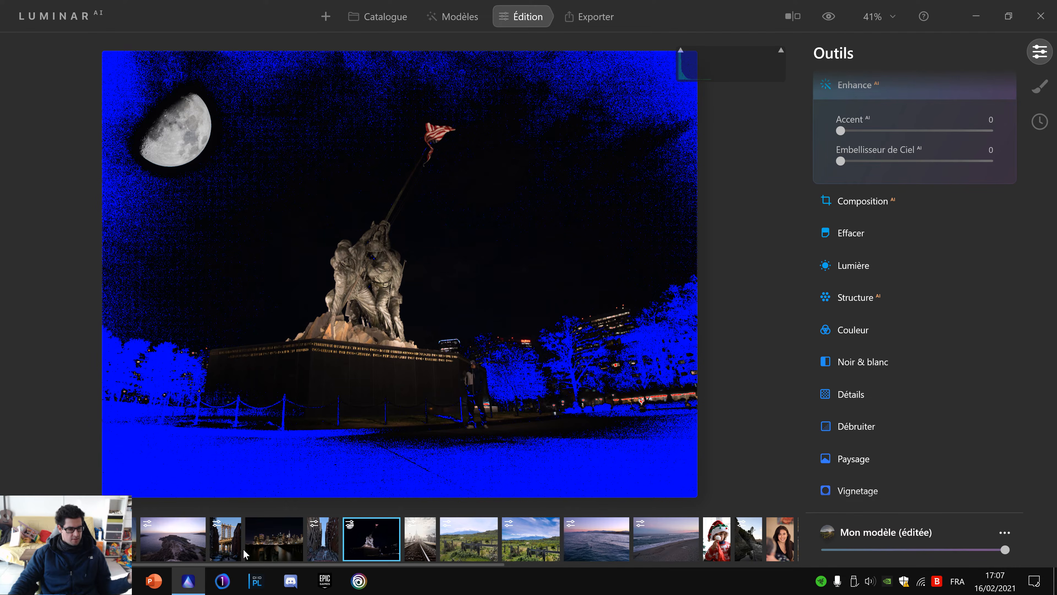
Step: View the night skyline photo, and display the clipped shadows on the photo of the bridge between buildings
click(291, 541)
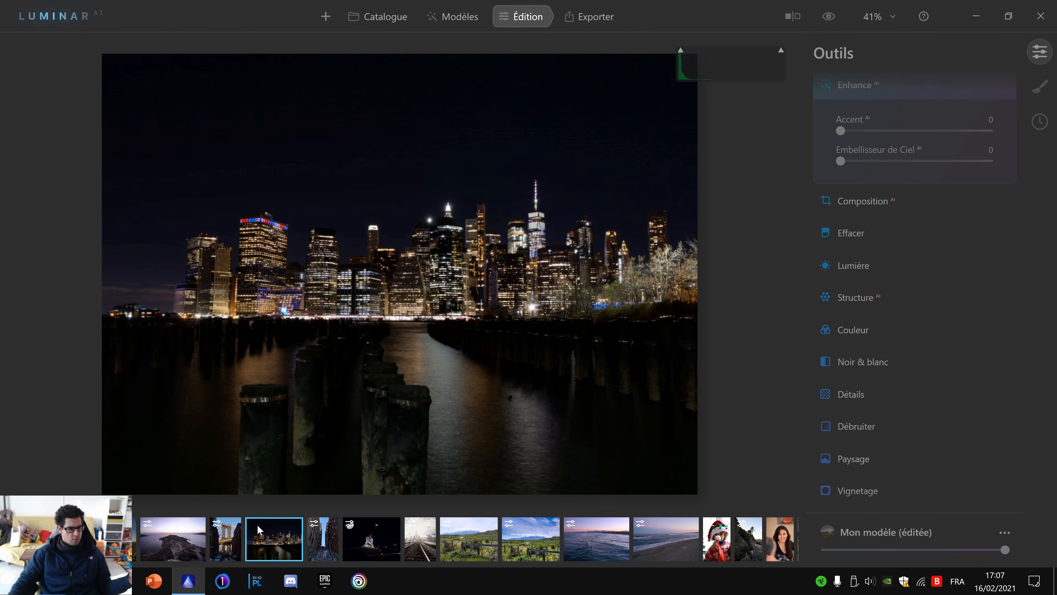
click(223, 545)
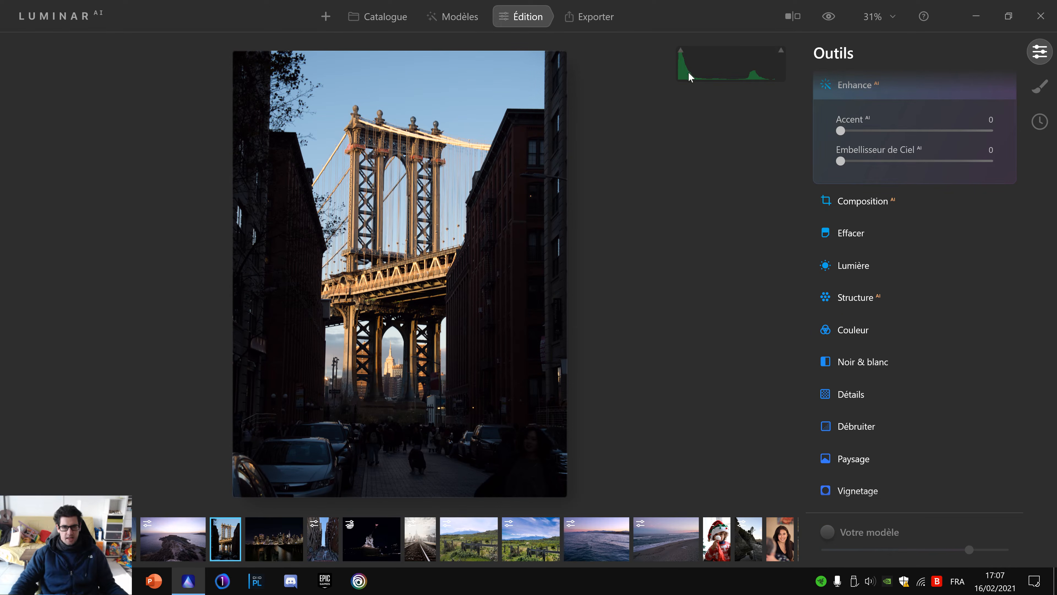
click(681, 54)
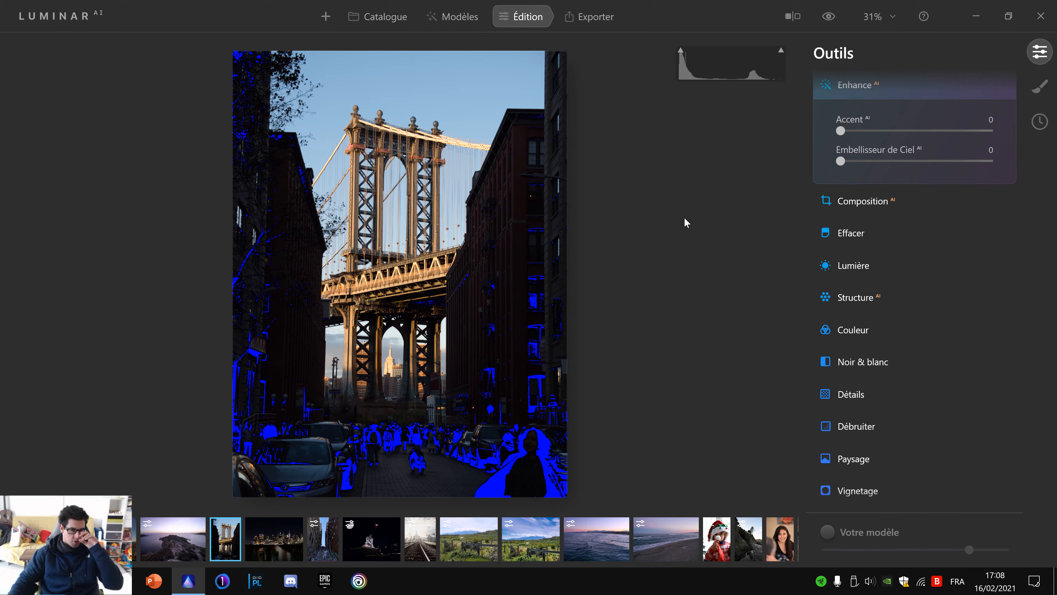
Step: Hide the histogram on the bridge photo
click(41, 16)
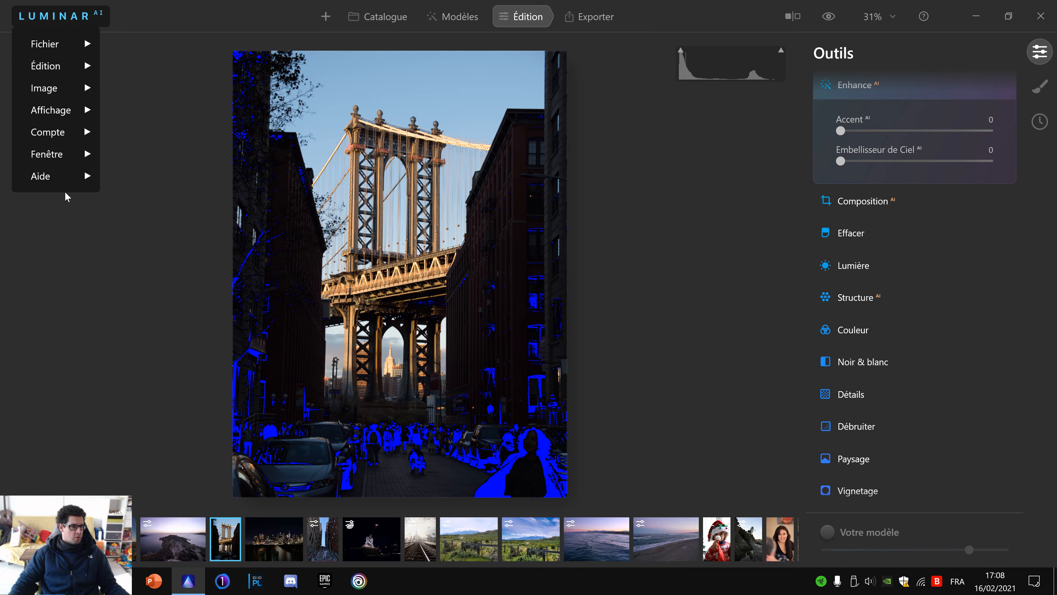
mouse_move(86, 113)
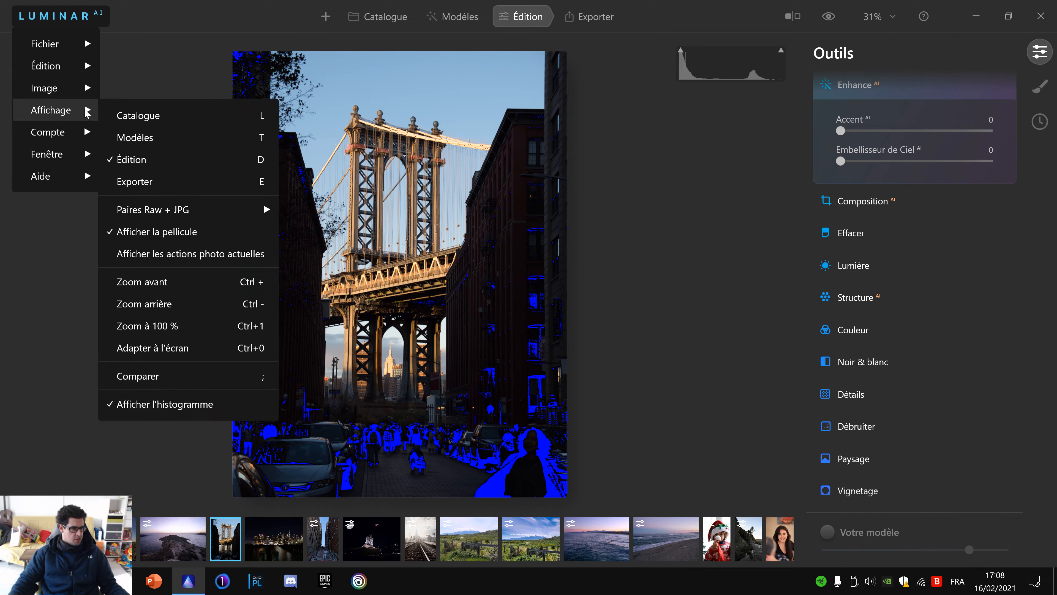
click(167, 407)
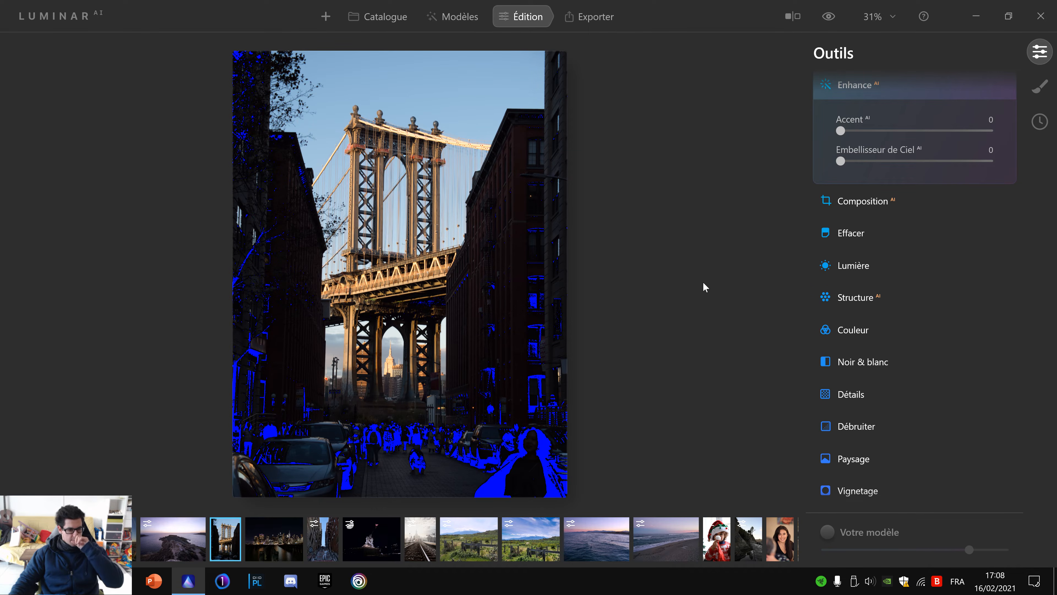
Step: Display the histogram again on the bridge photo
click(67, 16)
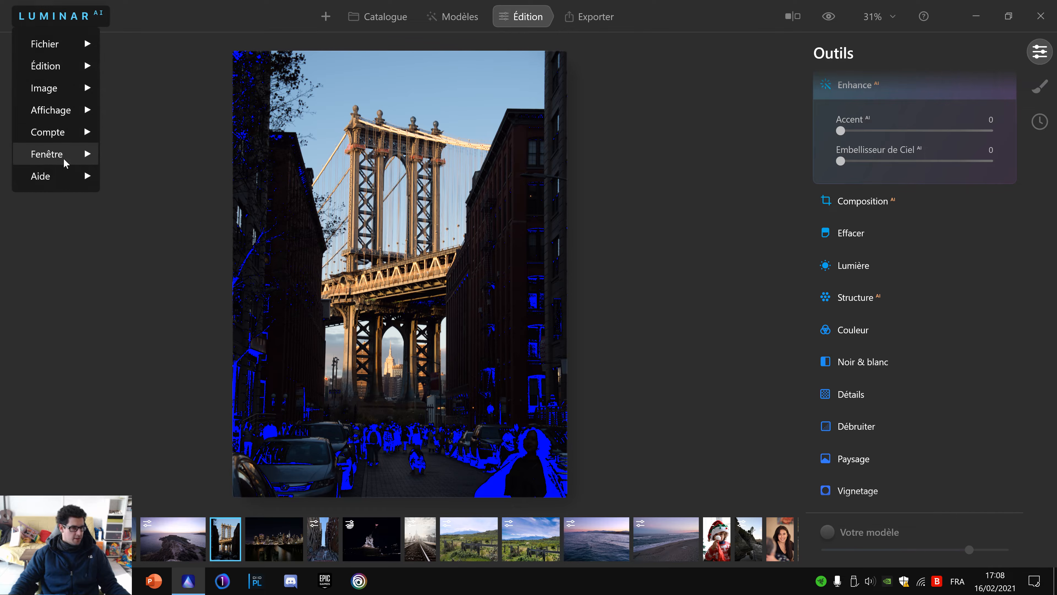
mouse_move(64, 111)
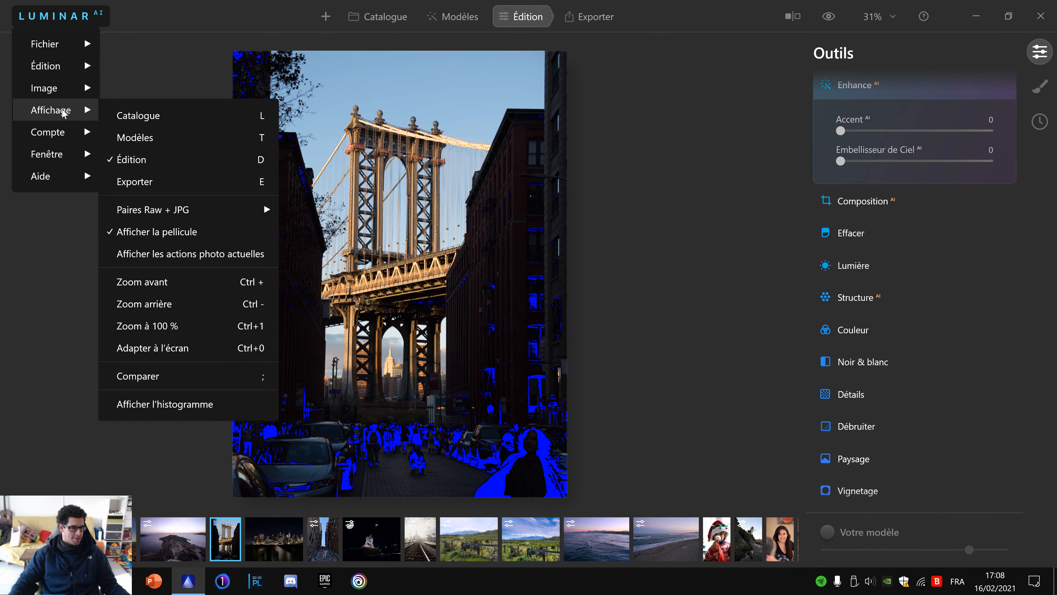
click(148, 406)
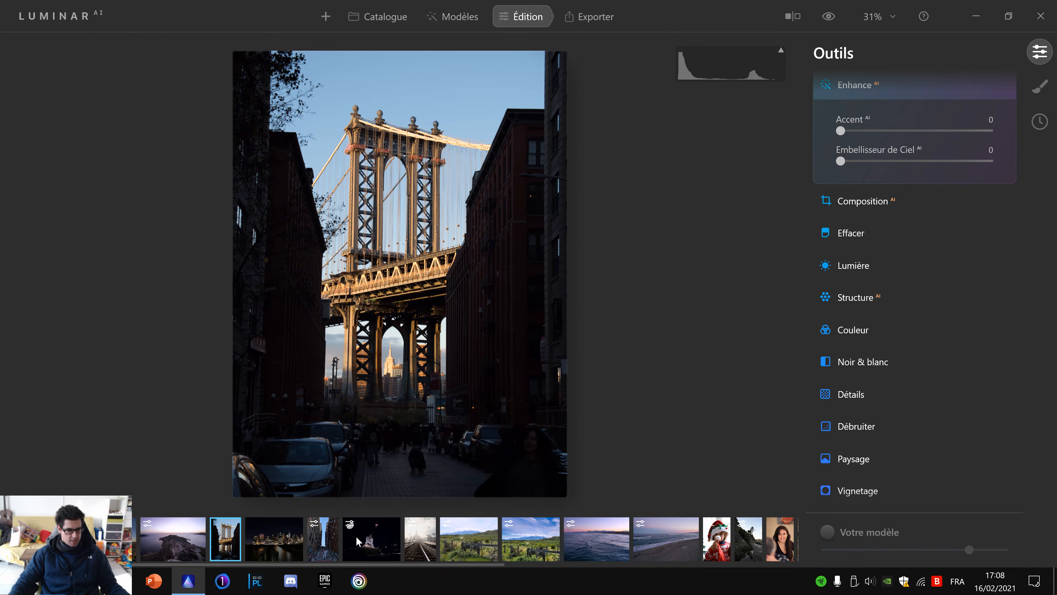
Step: View the rocky coast photo, return to the vineyard sunset photo and turn off the highlight clipping overlay
click(173, 550)
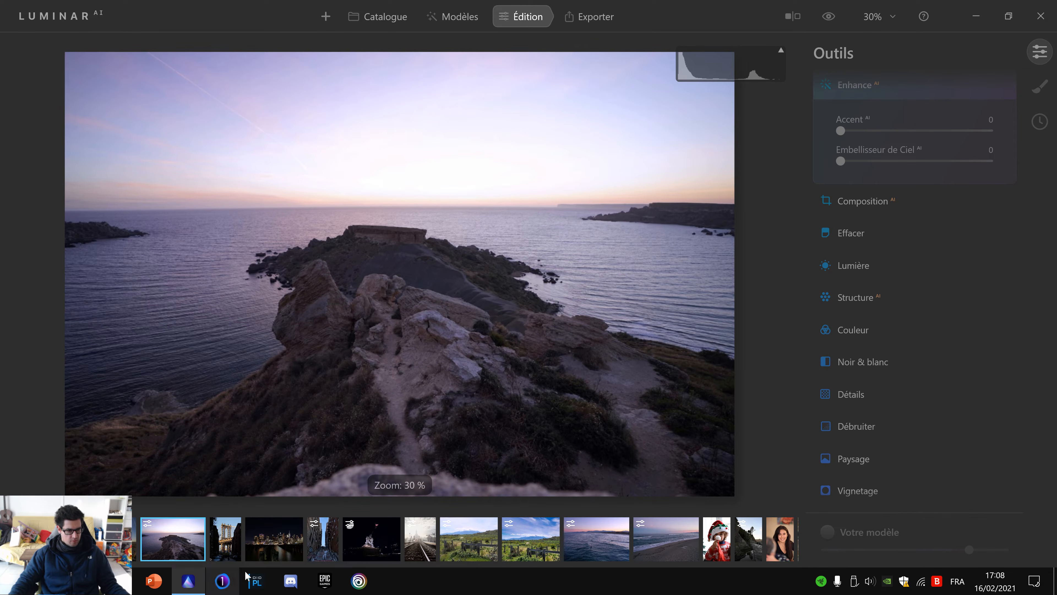
click(101, 542)
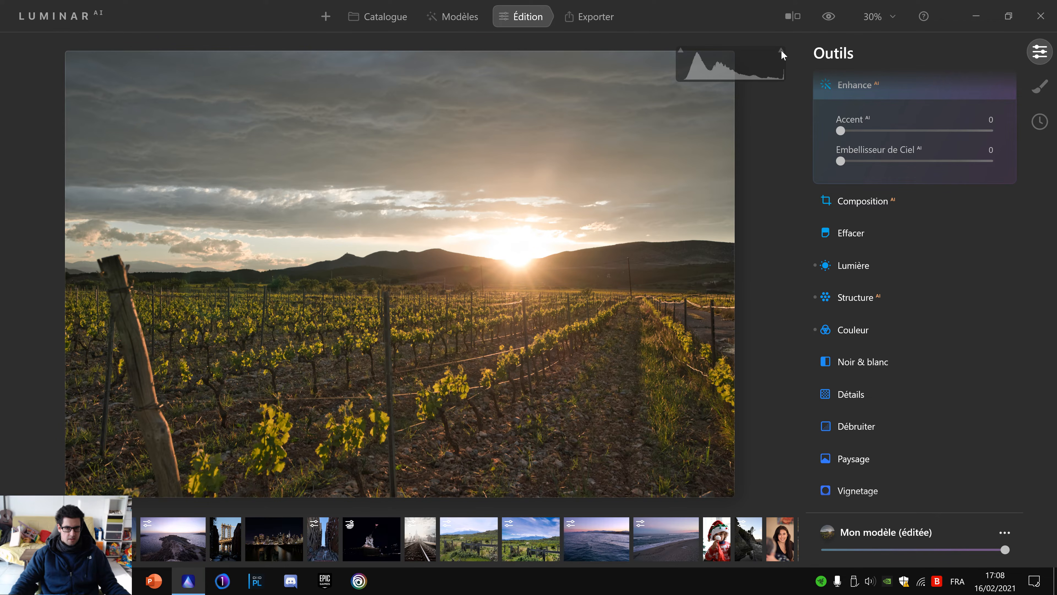
click(781, 50)
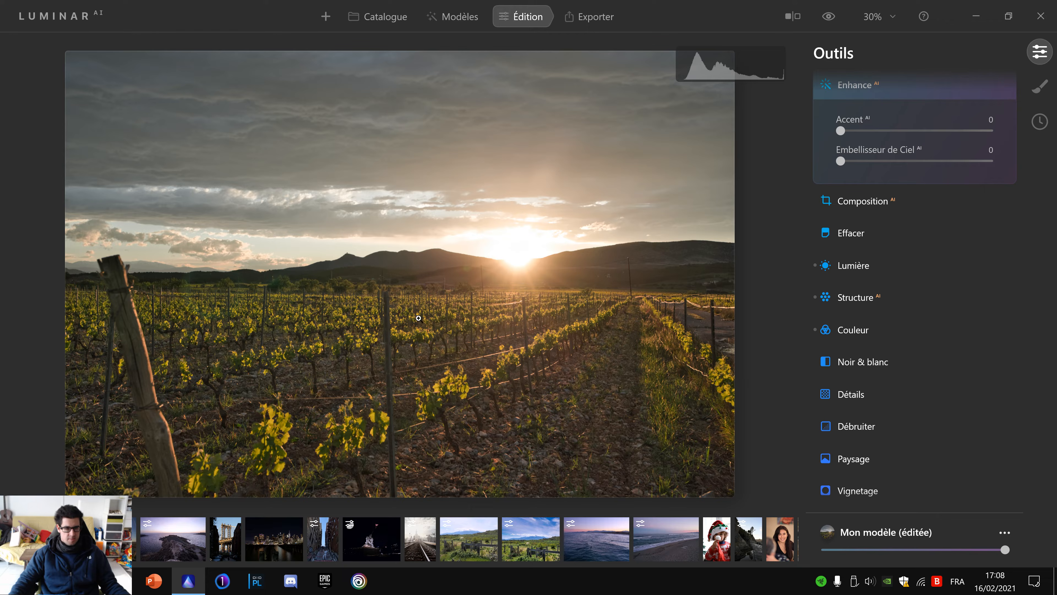
Step: Hide the histogram from the vineyard photo's editing view
click(79, 19)
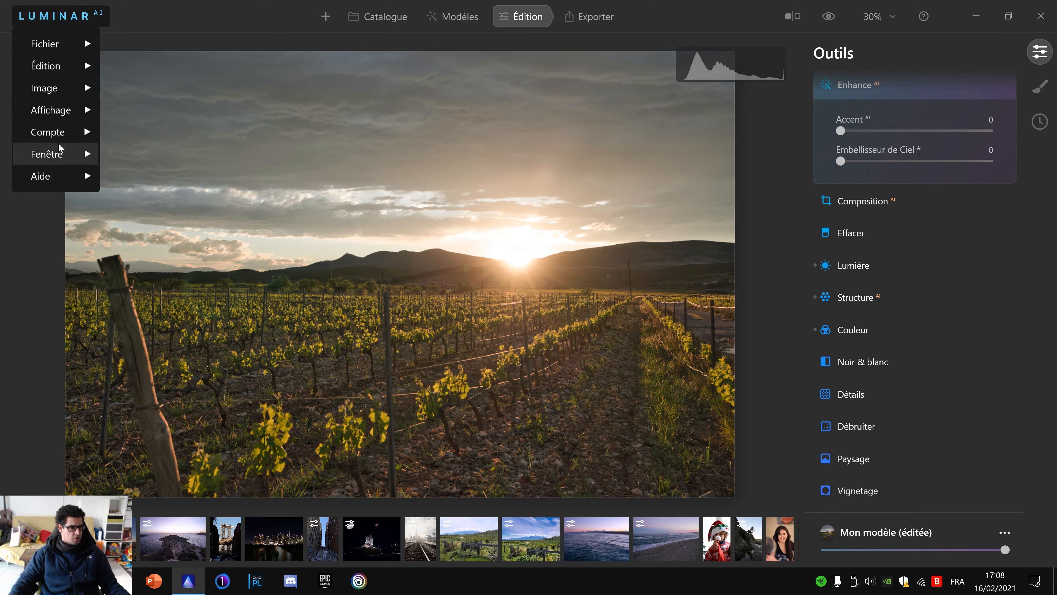
click(66, 110)
click(147, 403)
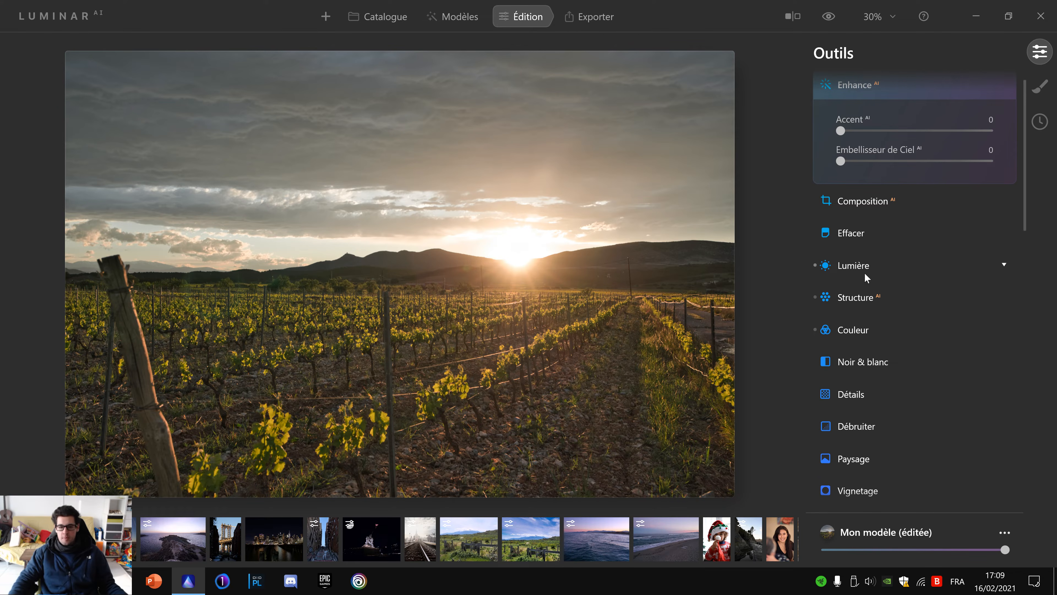
Step: In the Lumière tool, set the vineyard photo's Hautes lum. to -75 and Ombres to 29
click(860, 266)
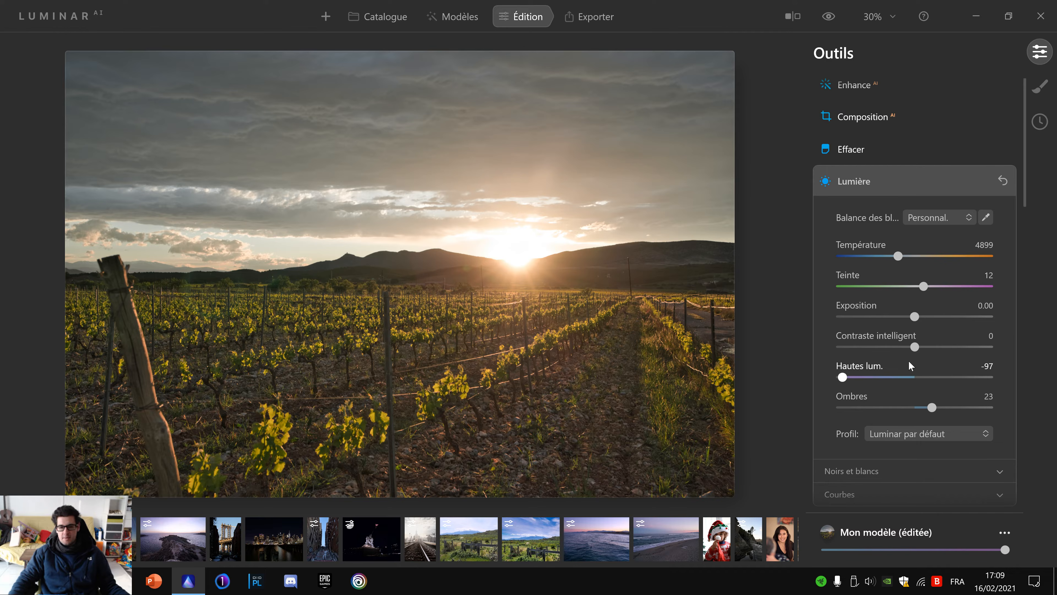
scroll(903, 389, down, 1)
drag(959, 380, 970, 375)
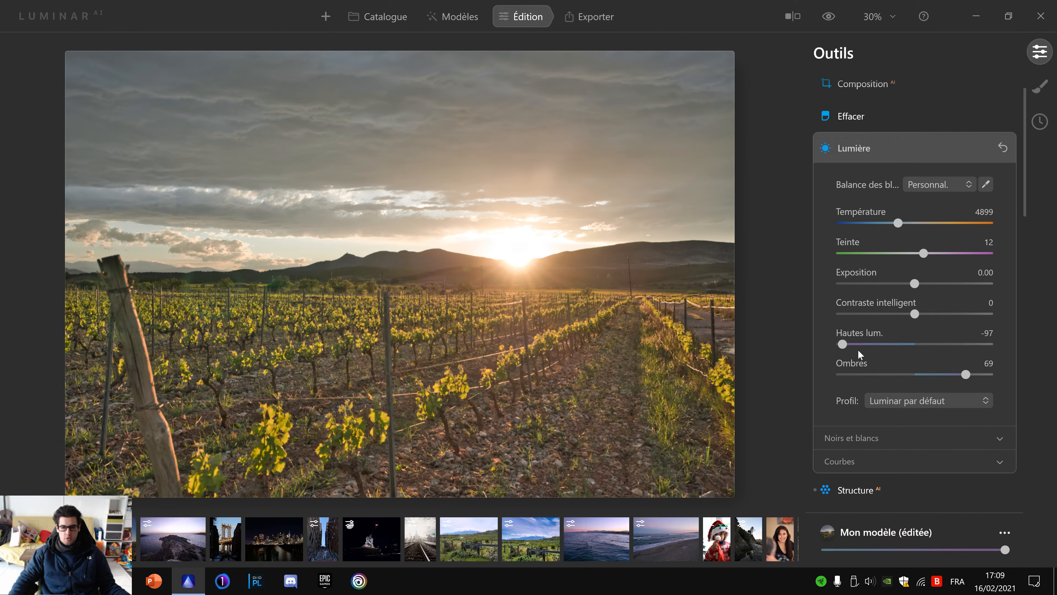
mouse_move(845, 345)
mouse_down()
mouse_move(889, 347)
mouse_move(859, 345)
mouse_up()
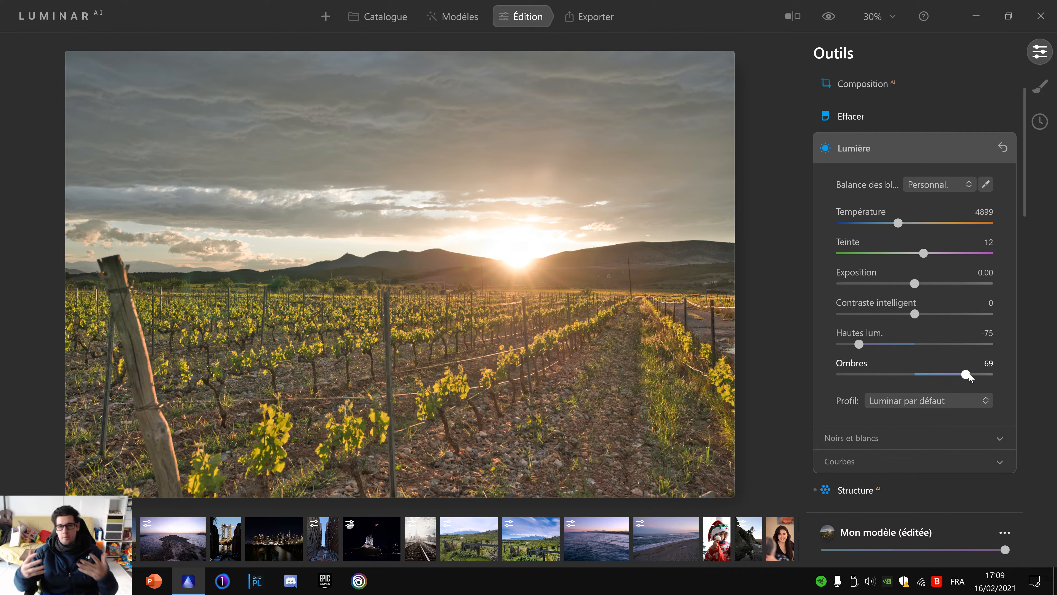
drag(966, 375, 935, 377)
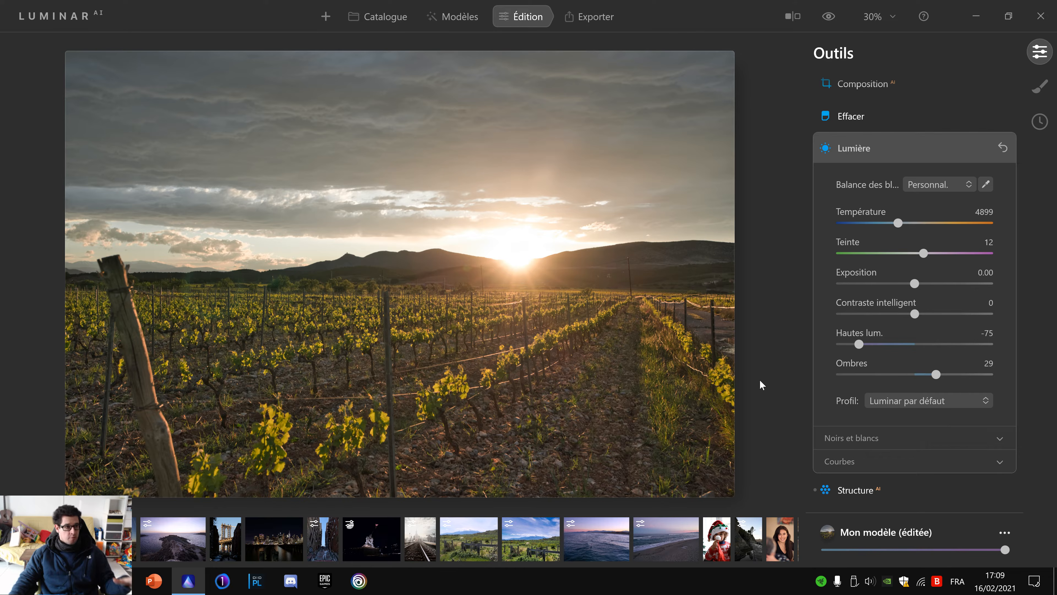
Step: Show only the Raw files of Raw + JPG pairs and browse the filmstrip towards the mountain photos
click(79, 15)
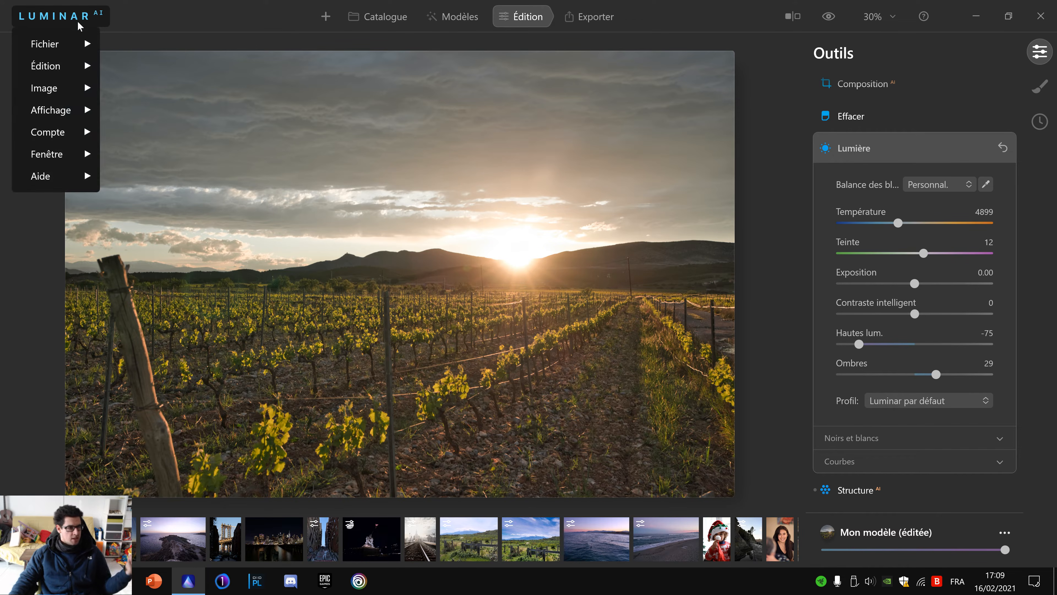
mouse_move(55, 127)
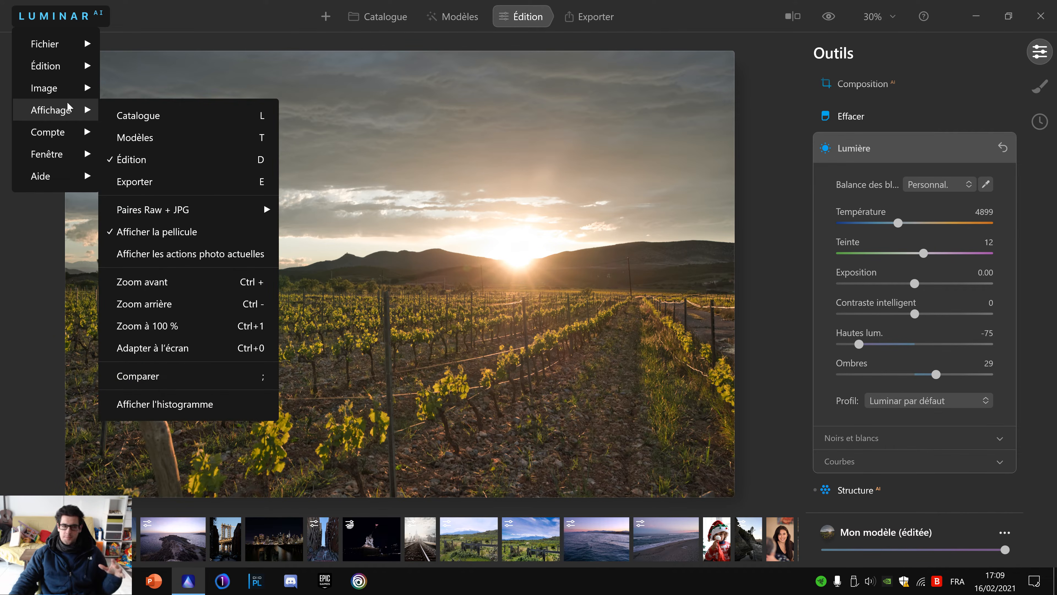
mouse_move(201, 209)
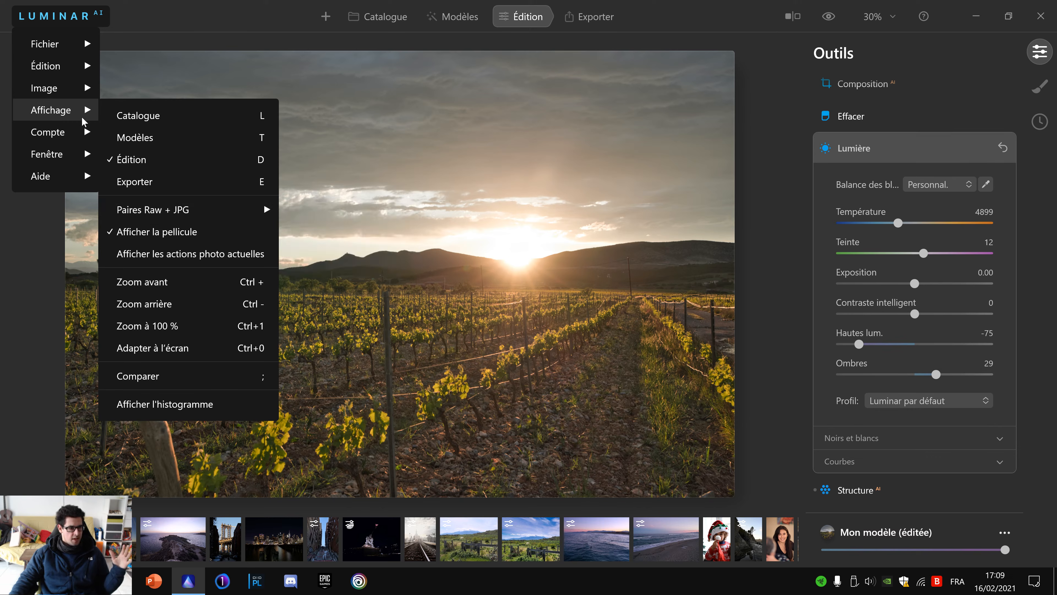
mouse_move(164, 213)
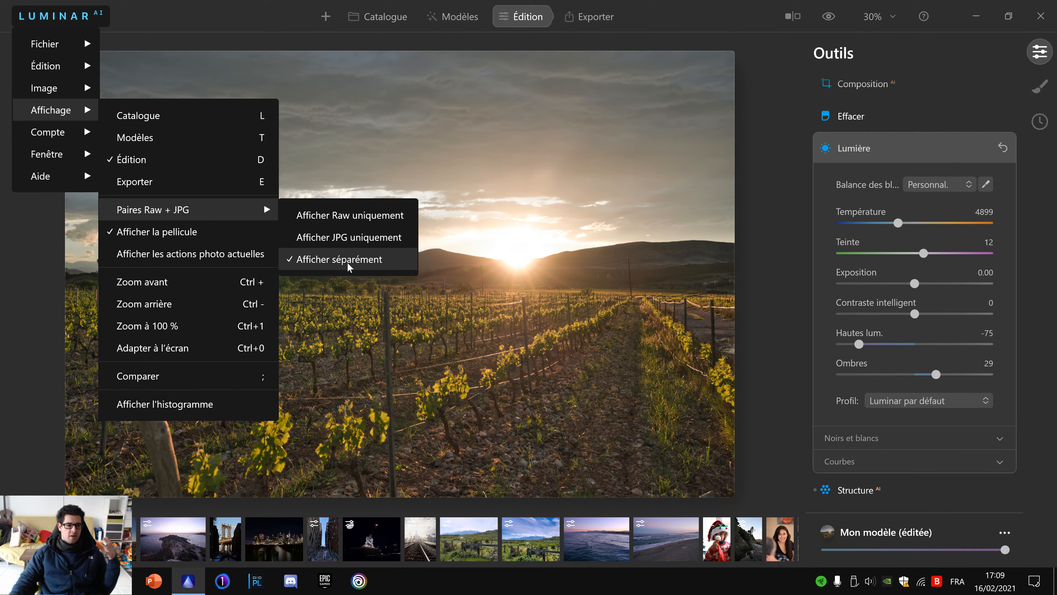
click(364, 215)
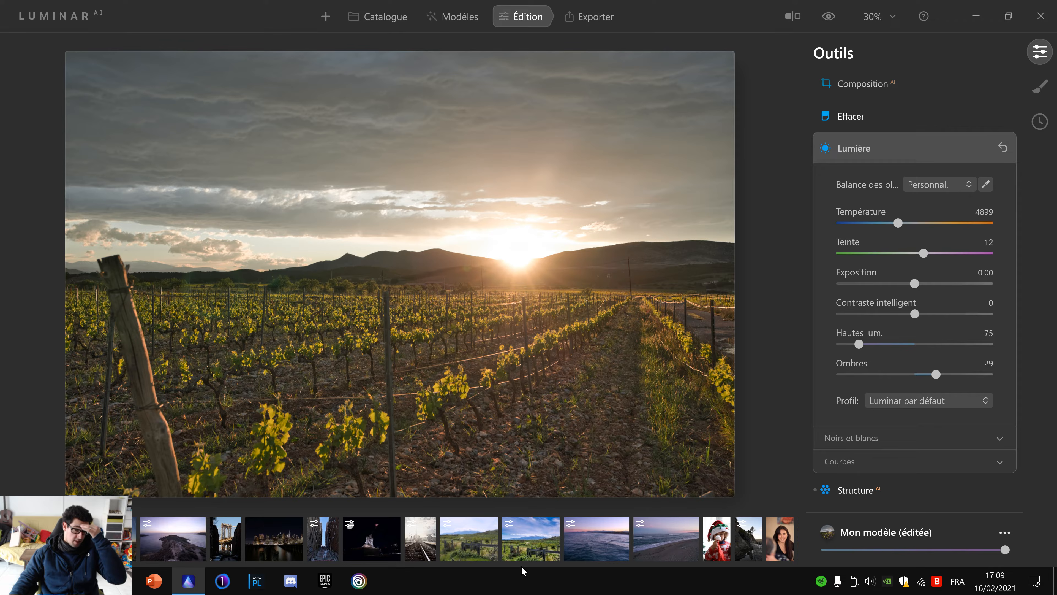
drag(533, 563, 791, 561)
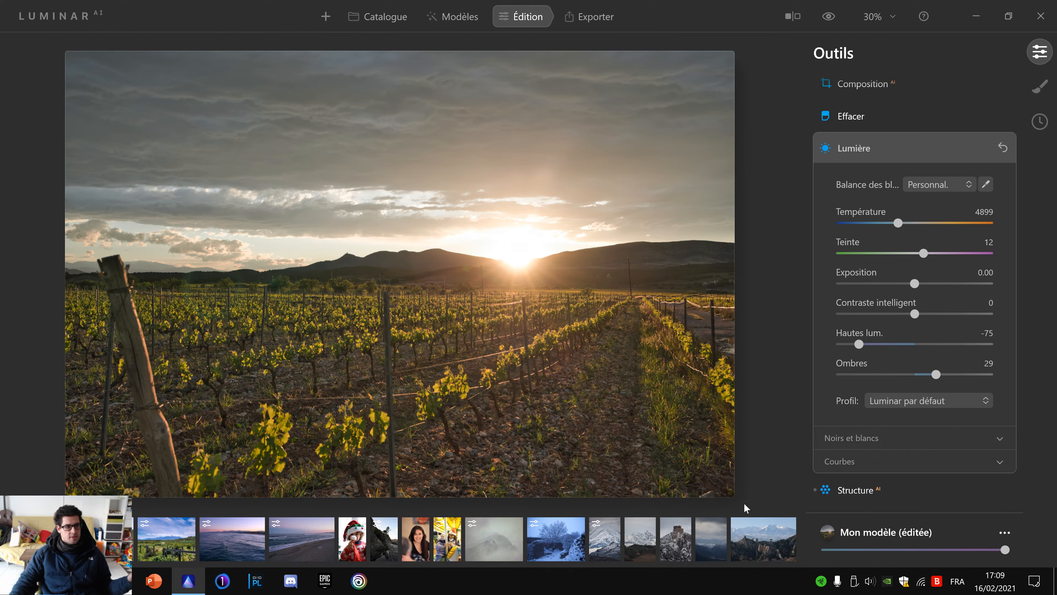
Step: Display the files of Raw + JPG pairs separately and browse to the end of the filmstrip
click(76, 19)
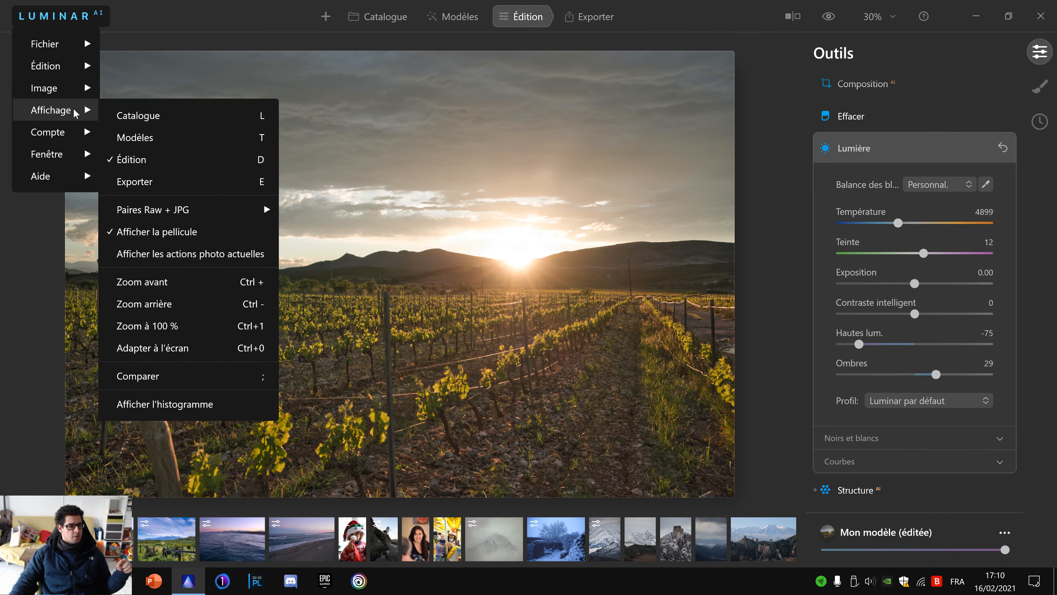
click(349, 259)
drag(173, 565, 477, 584)
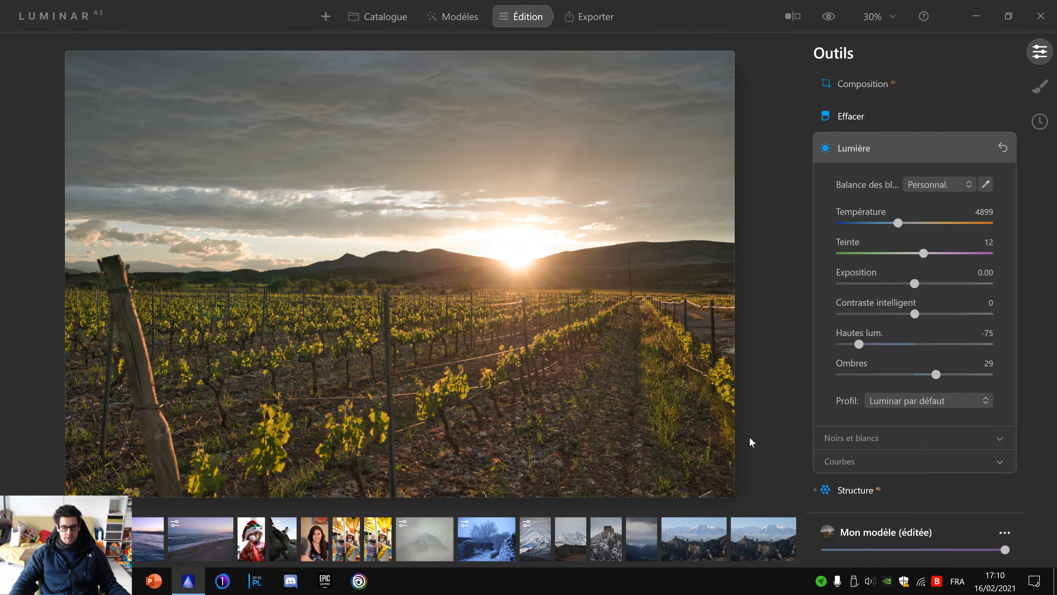
Step: View the first snowy mountain photo, select its second version in the catalogue and open that one for editing
click(722, 529)
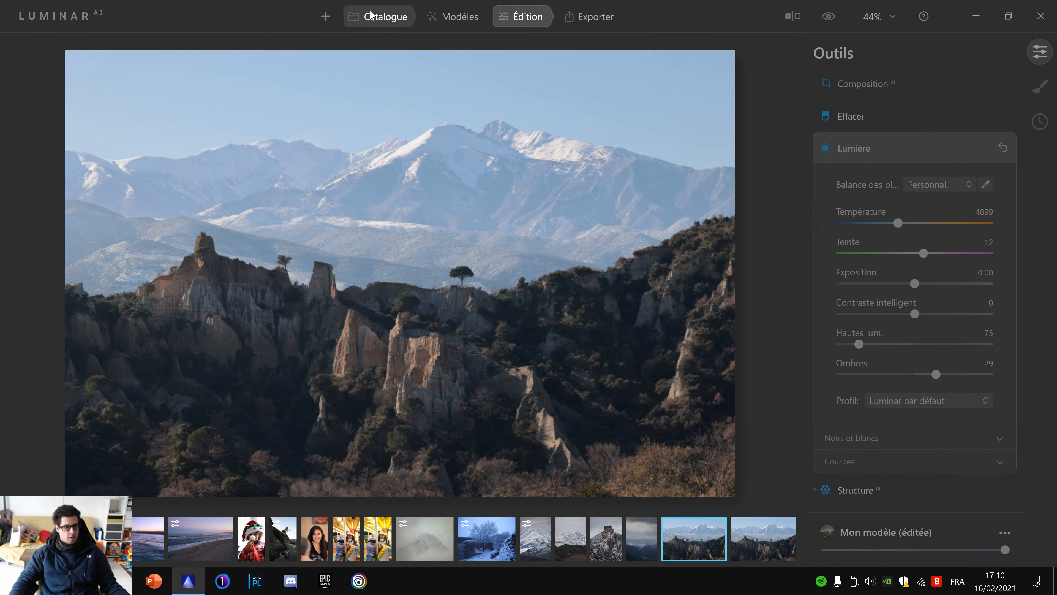
click(377, 16)
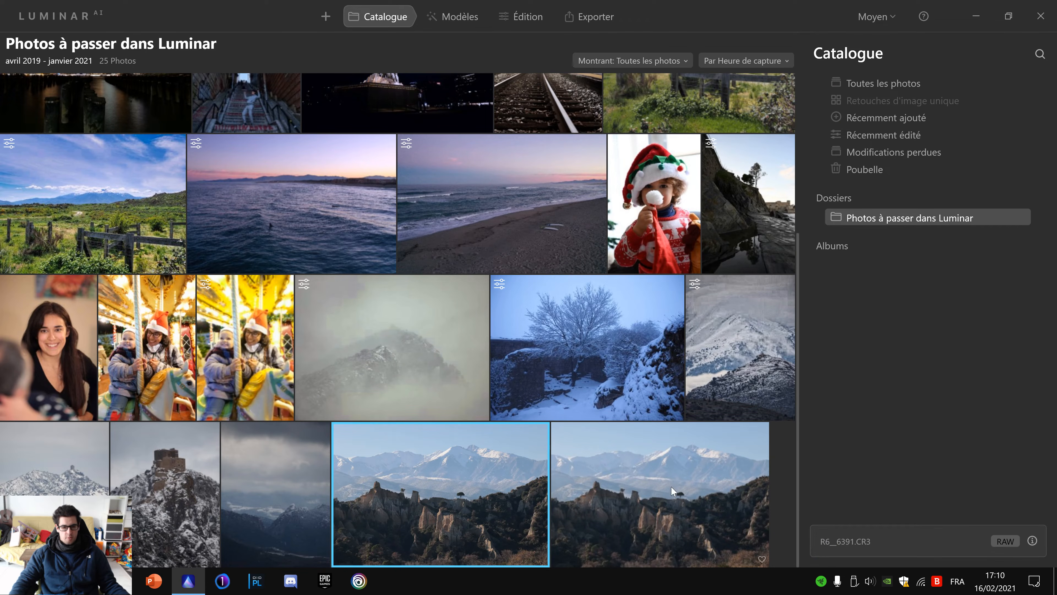
click(745, 470)
click(590, 16)
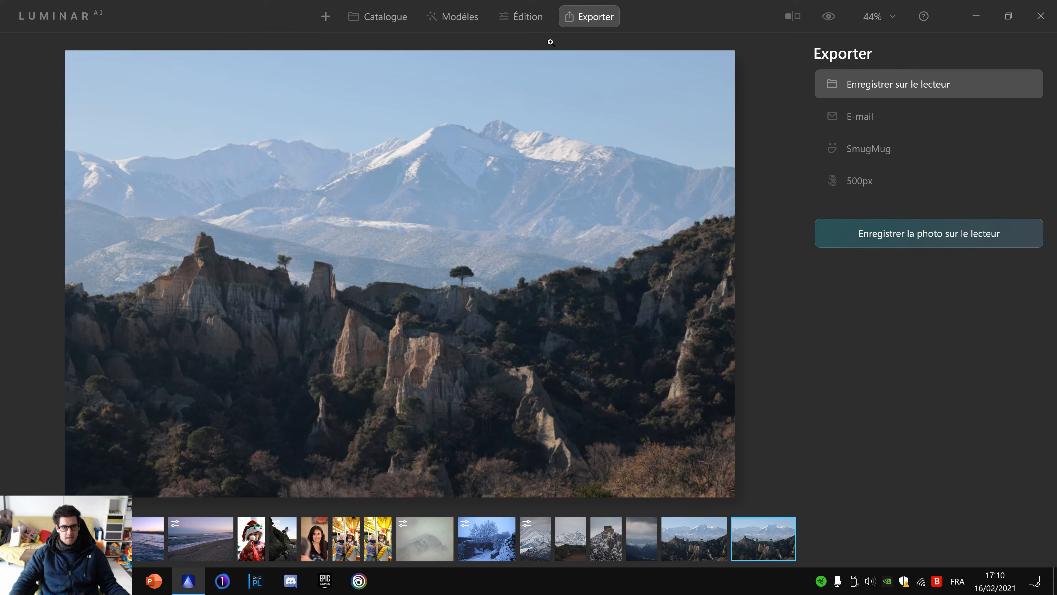
click(522, 17)
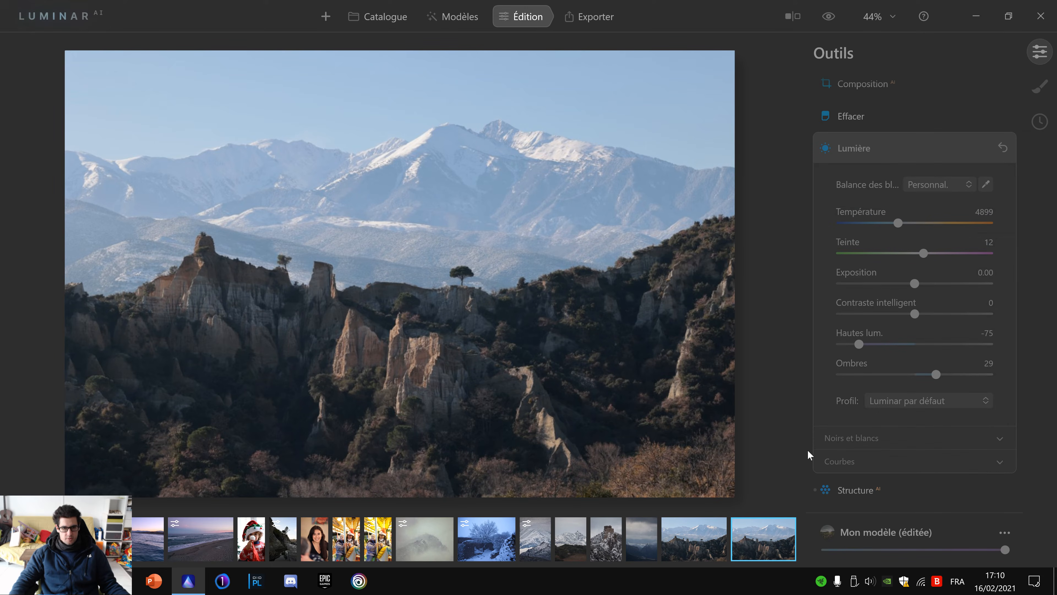
Step: Compare the two versions of the snowy mountain photo by alternating between them, ending on the first one
click(726, 544)
click(781, 549)
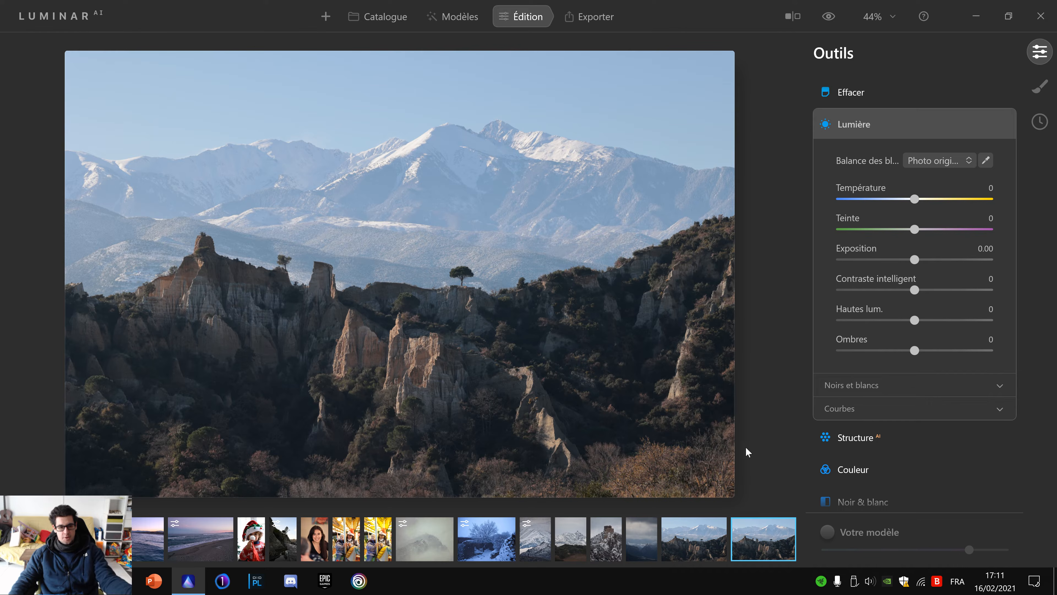
click(709, 541)
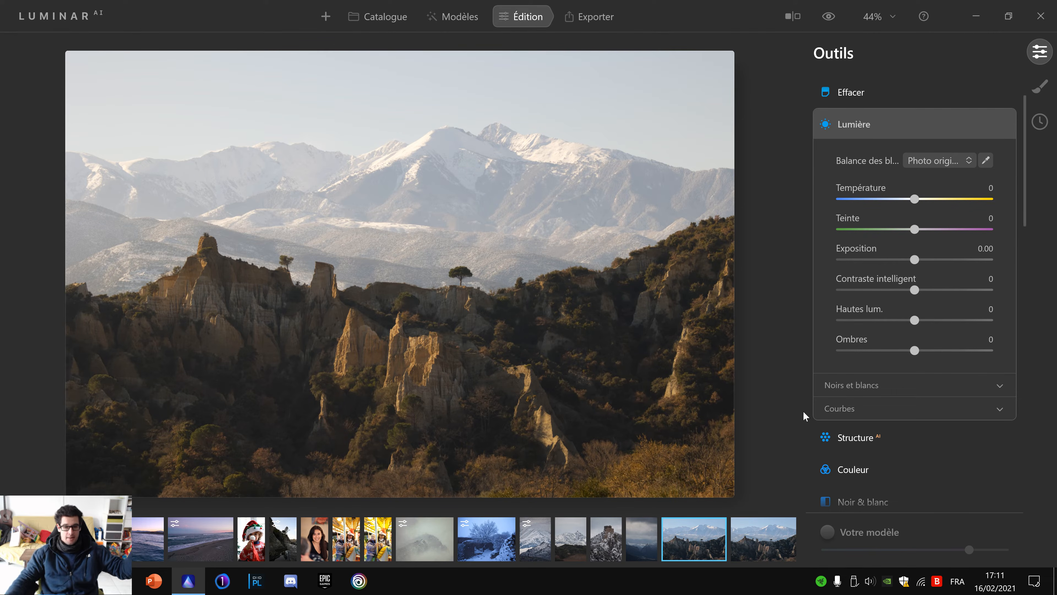
click(749, 539)
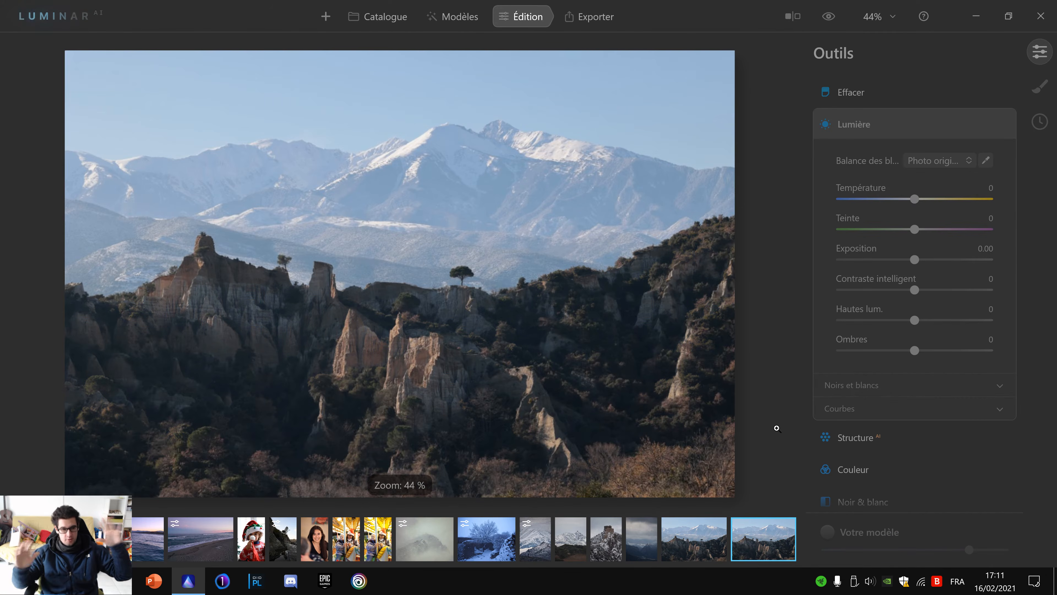
click(694, 528)
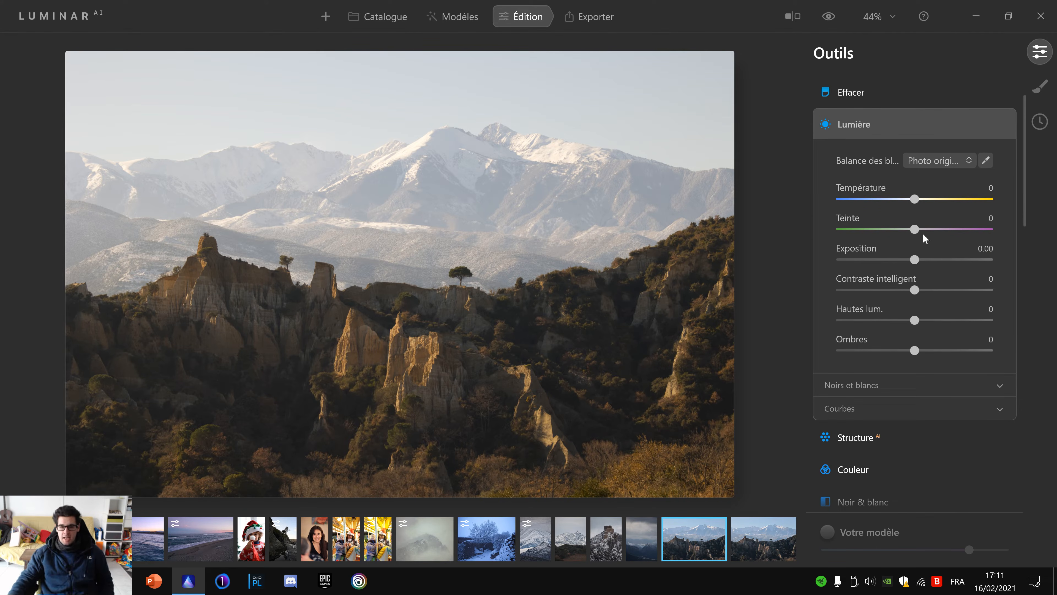
drag(913, 199, 912, 230)
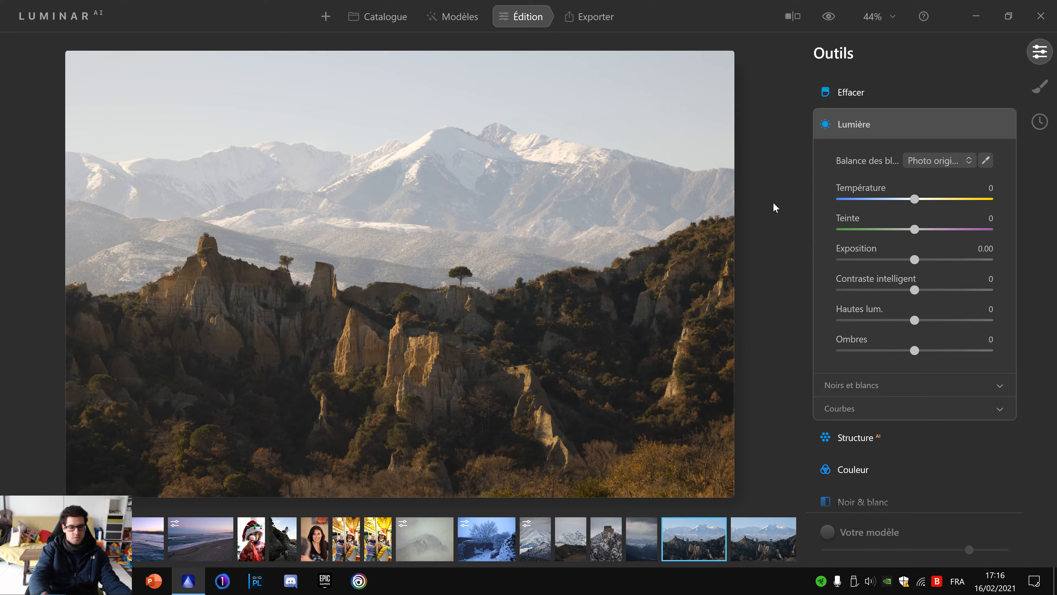
Step: Browse all the photos of the "Photos à passer dans Luminar" folder in the catalogue
click(401, 15)
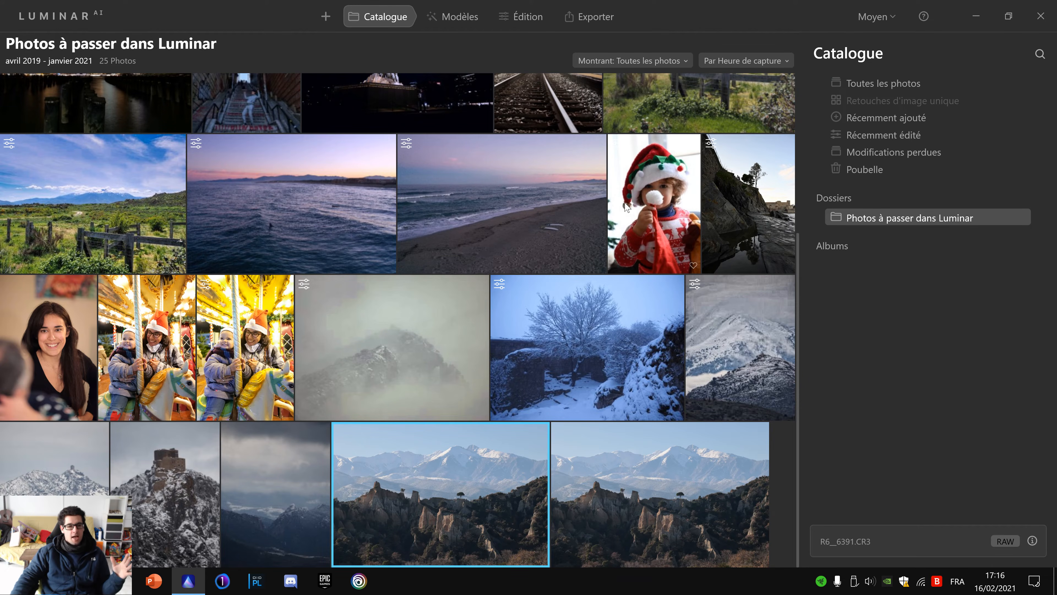
scroll(615, 196, up, 5)
scroll(594, 239, down, 2)
scroll(595, 238, up, 2)
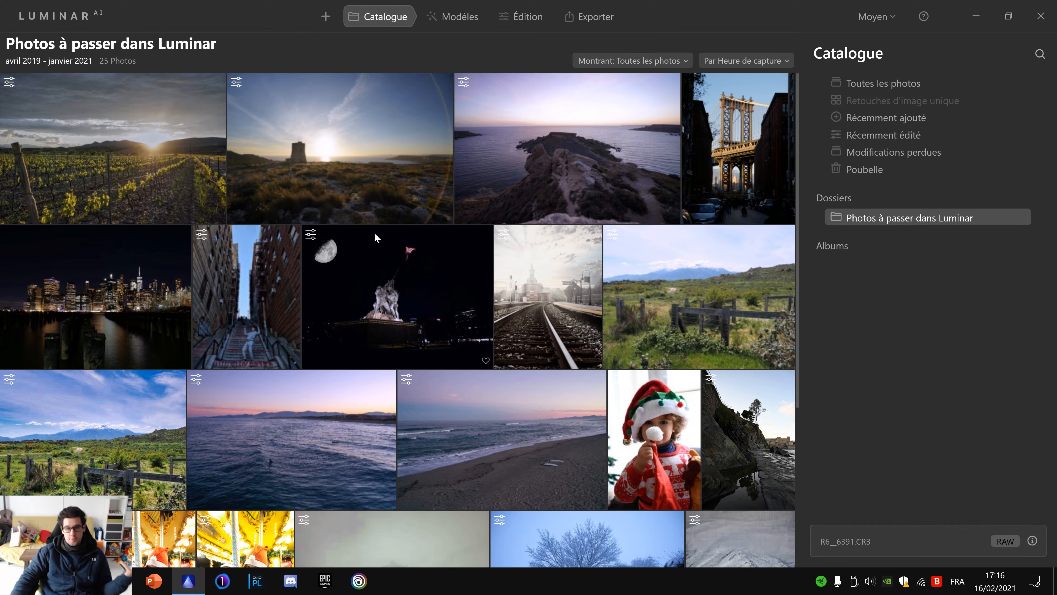
scroll(375, 237, down, 1)
scroll(302, 352, down, 2)
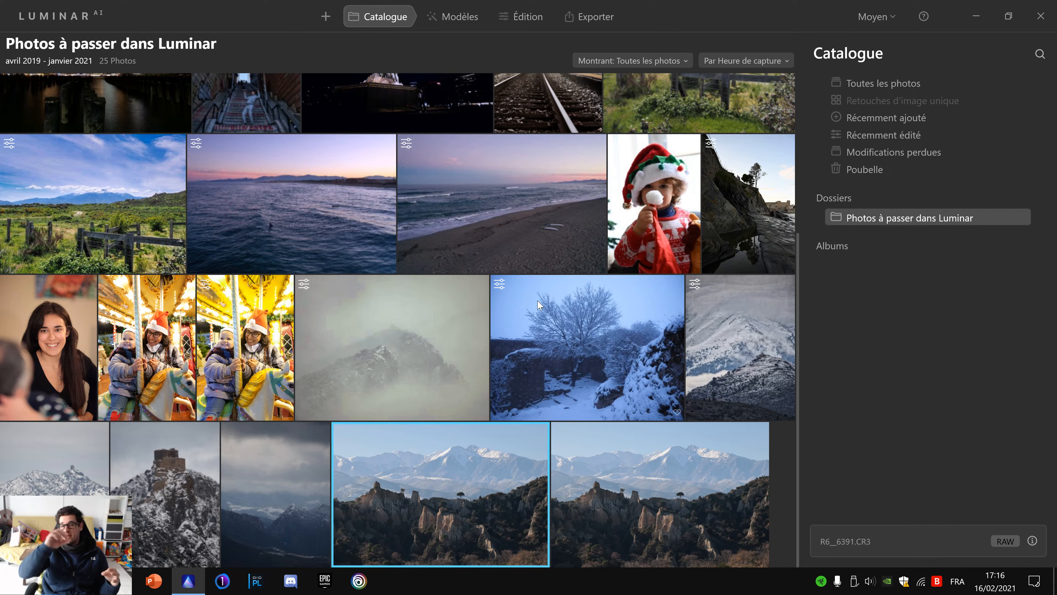
scroll(537, 300, up, 5)
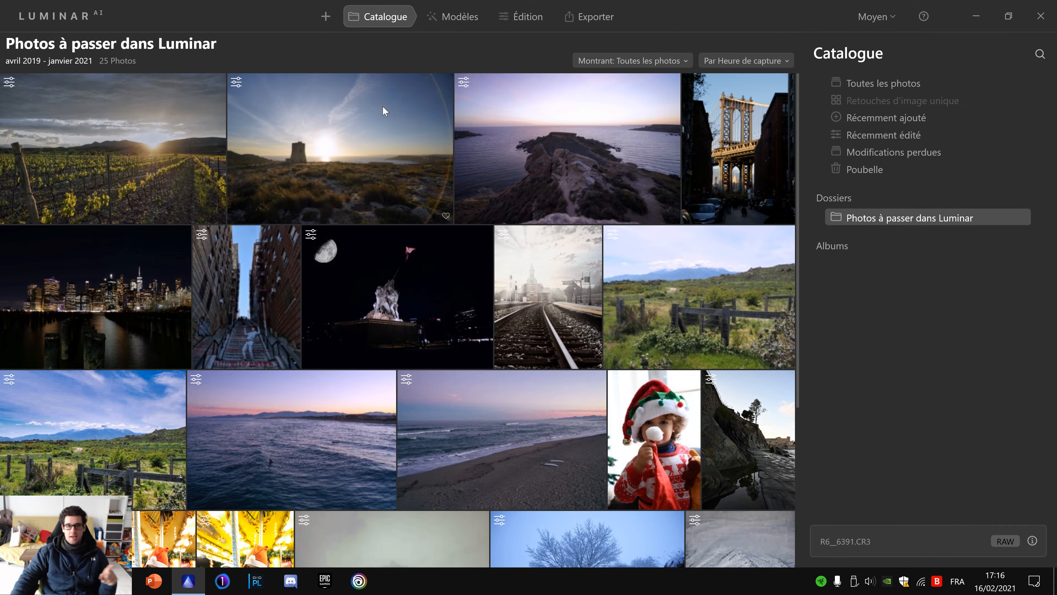
Step: View the portrait of the smiling woman in the editing view and check it in the catalogue
click(527, 20)
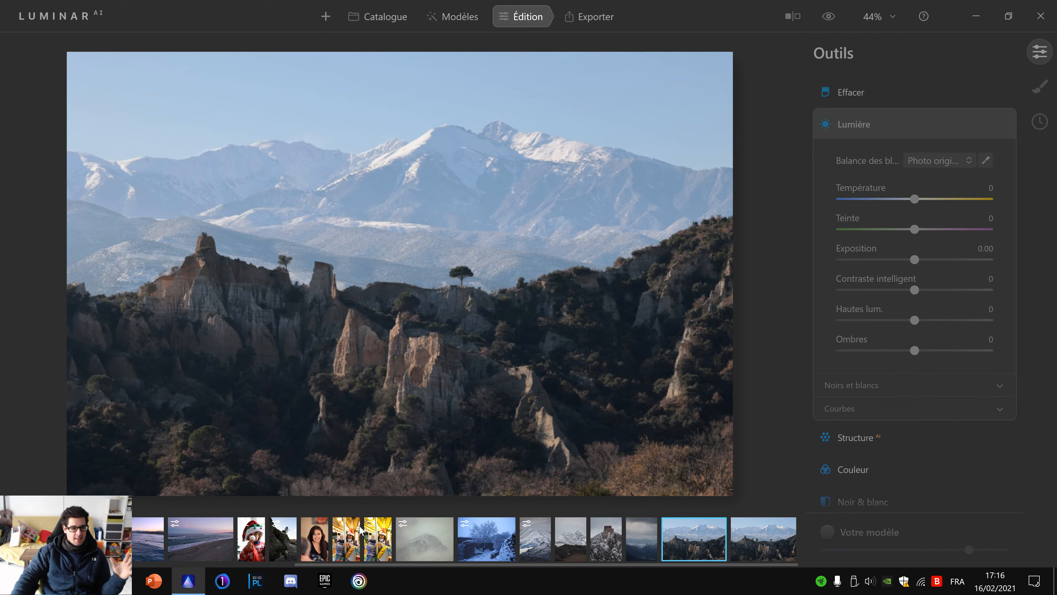
click(321, 552)
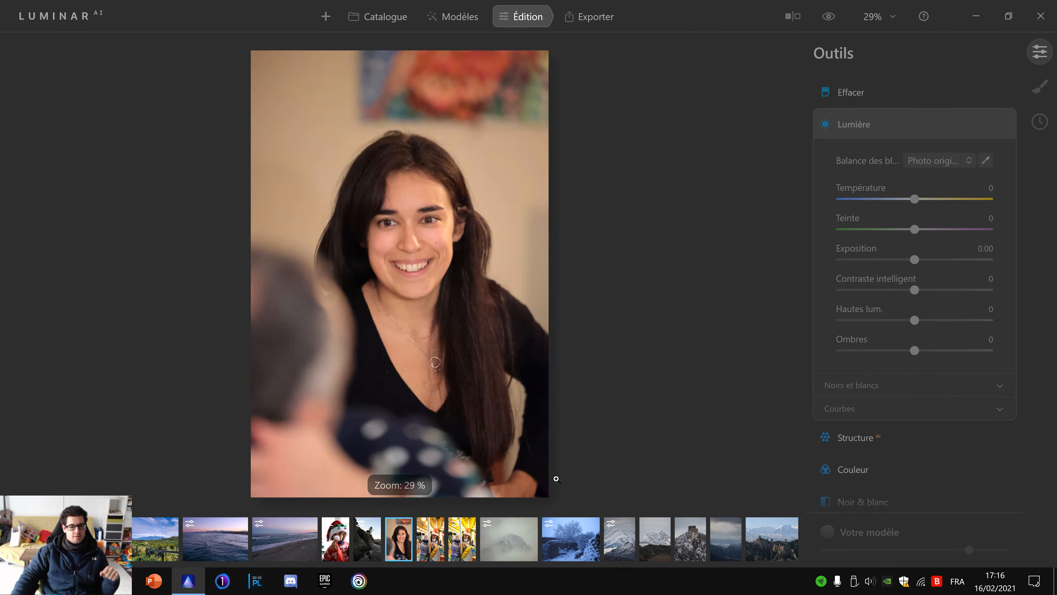
click(378, 19)
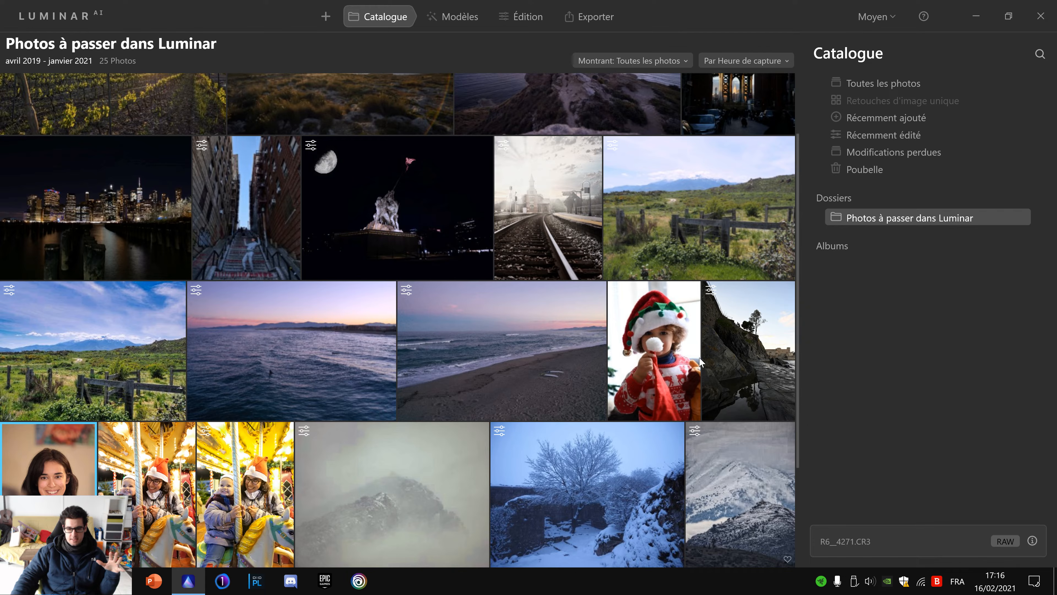
click(524, 17)
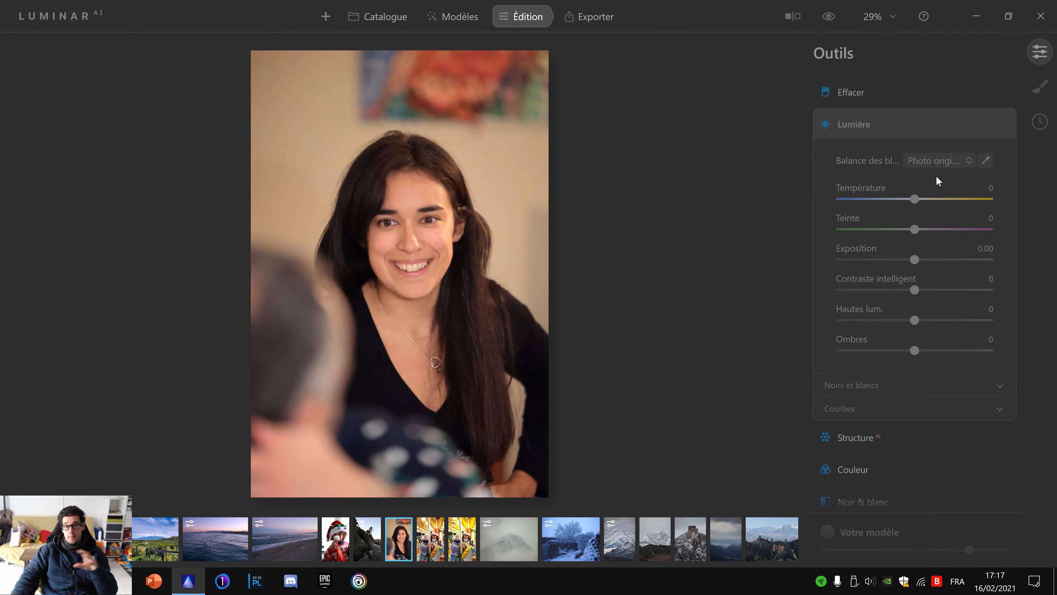
Step: Reopen the first snowy mountain photo and set its Température to -44
click(771, 540)
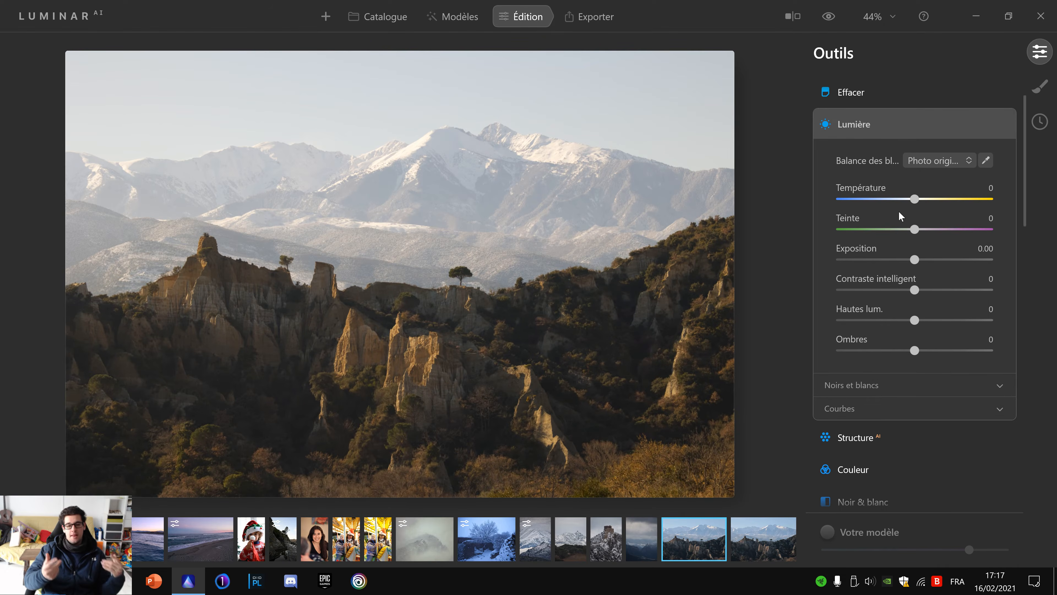
drag(914, 199, 882, 199)
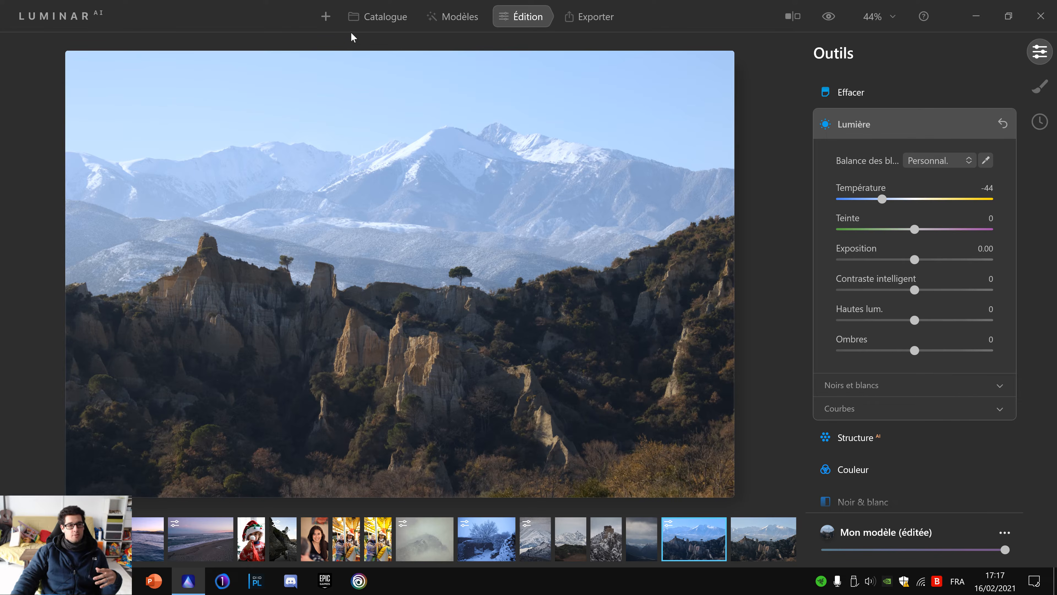
Step: Compare the two carousel photos in the catalogue and open the Raw version, PS5_1131.RW2, for editing
click(368, 18)
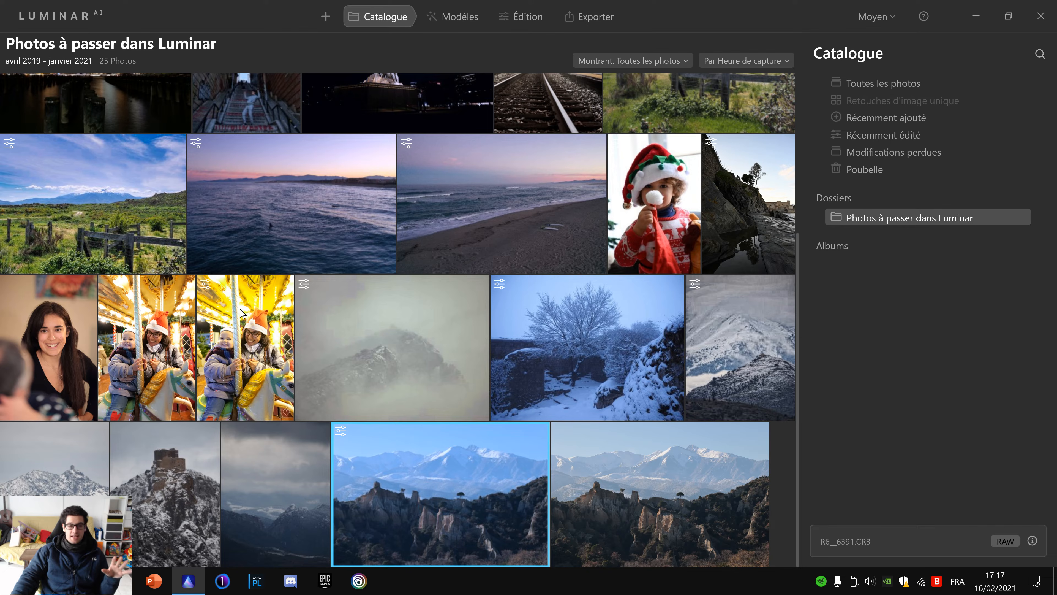
click(138, 349)
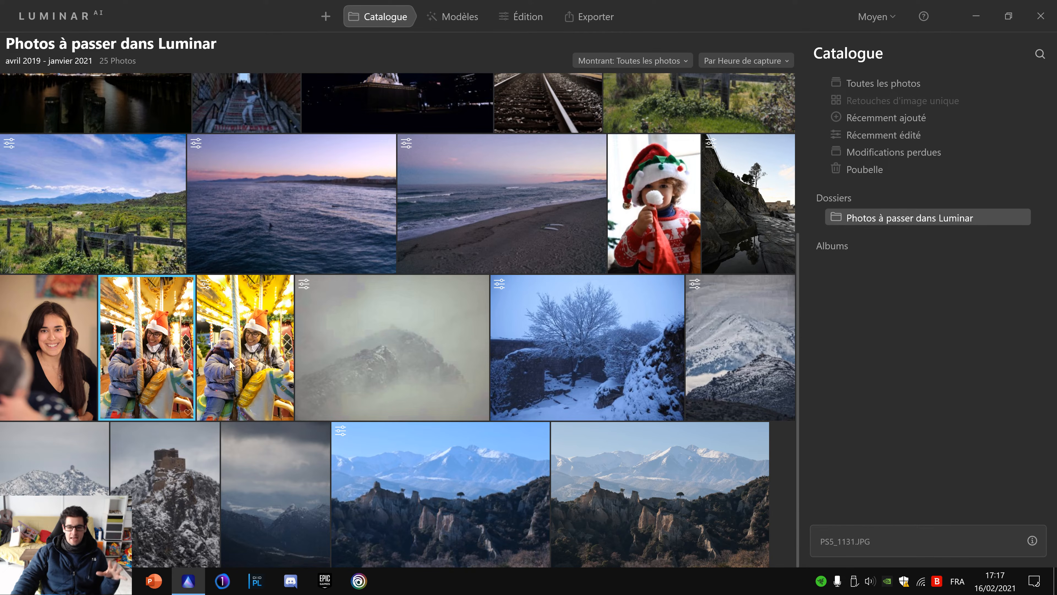
key(Right)
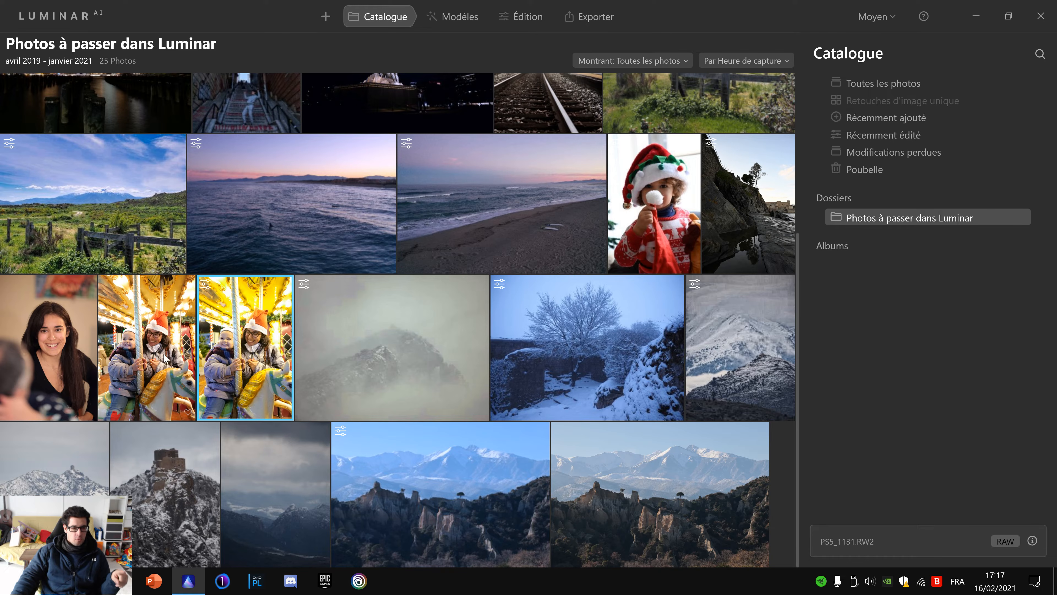
click(526, 20)
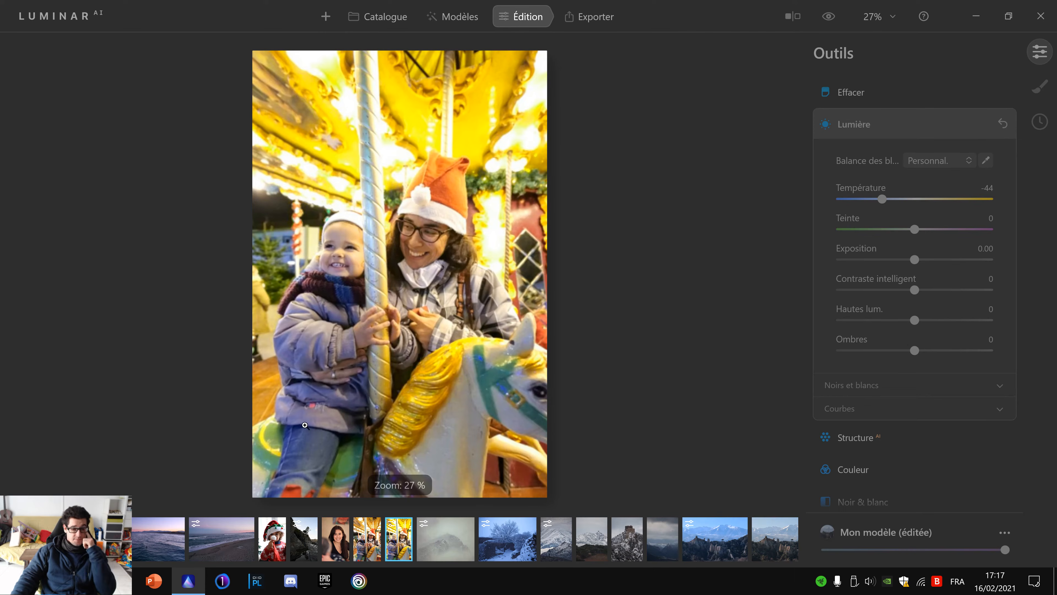
Step: View the first carousel photo, return to the second one and paste the copied adjustments onto it
click(371, 539)
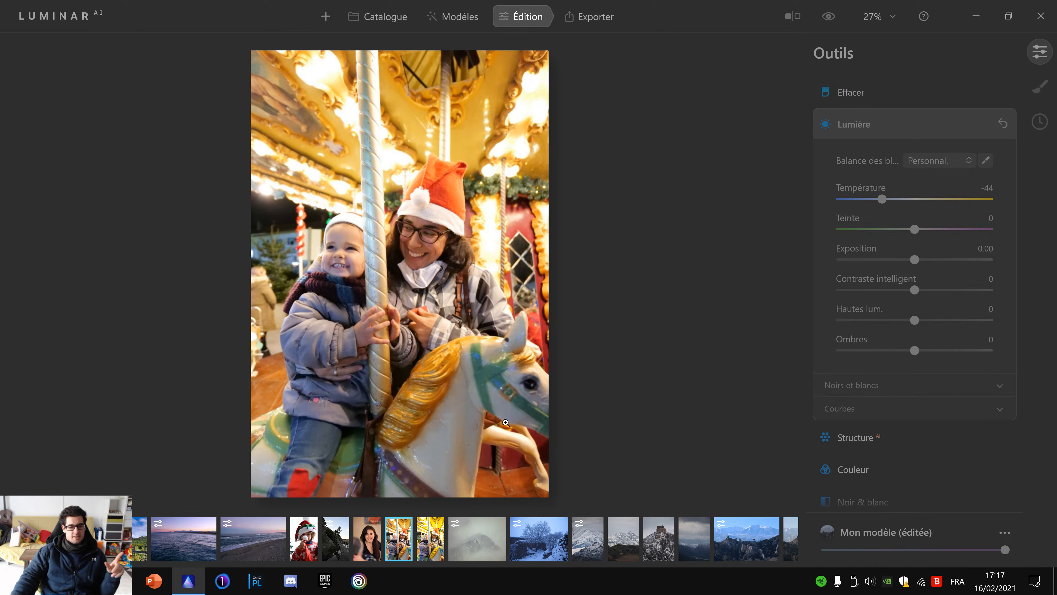
click(431, 542)
right_click(408, 544)
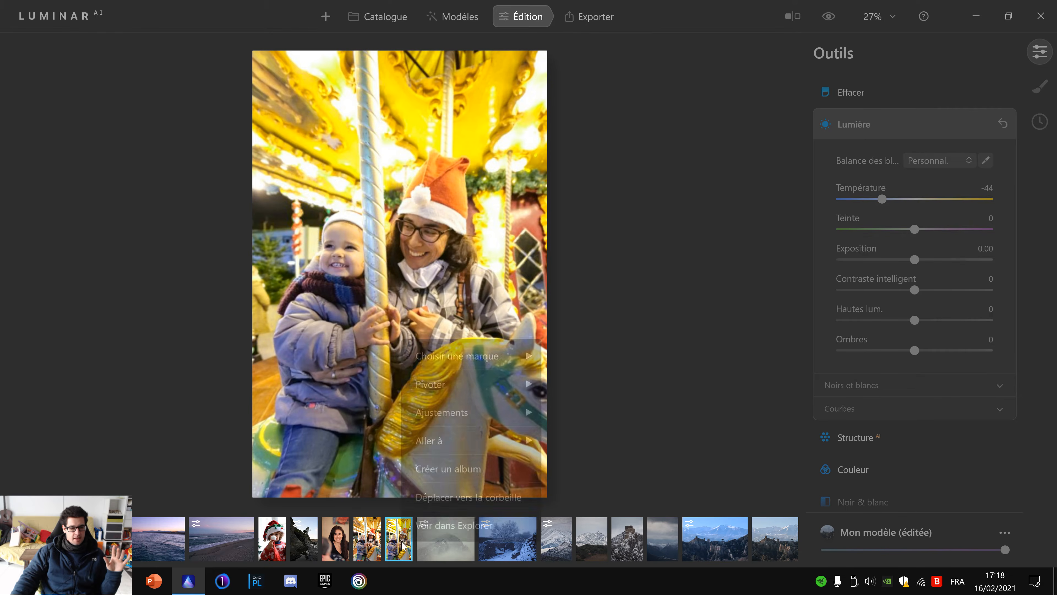
mouse_move(468, 413)
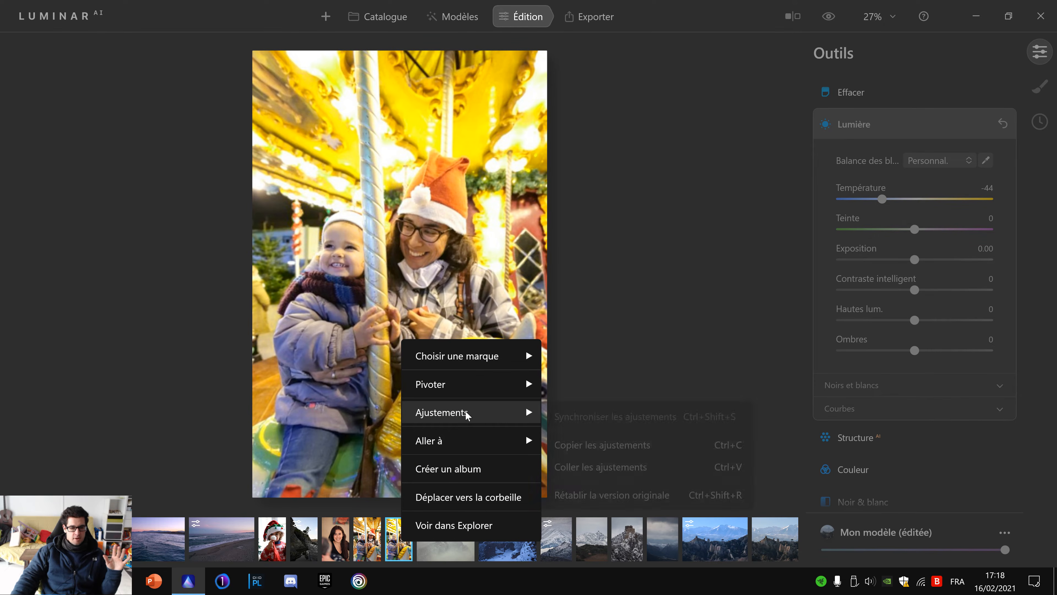
click(624, 451)
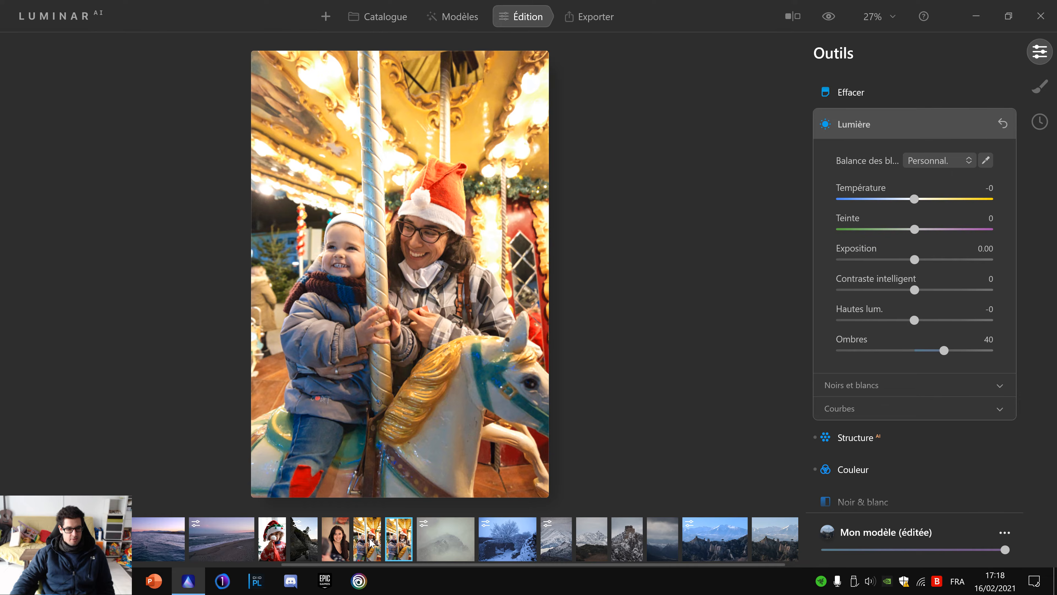
Step: Compare the two carousel photos in the editing view and in the catalogue, ending on the second one
click(371, 542)
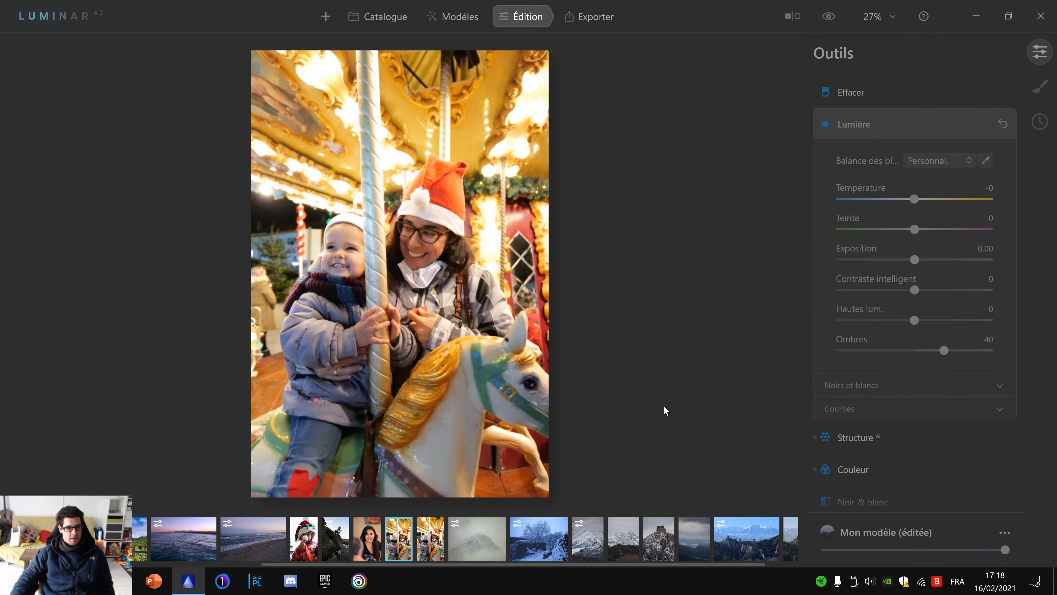
key(Right)
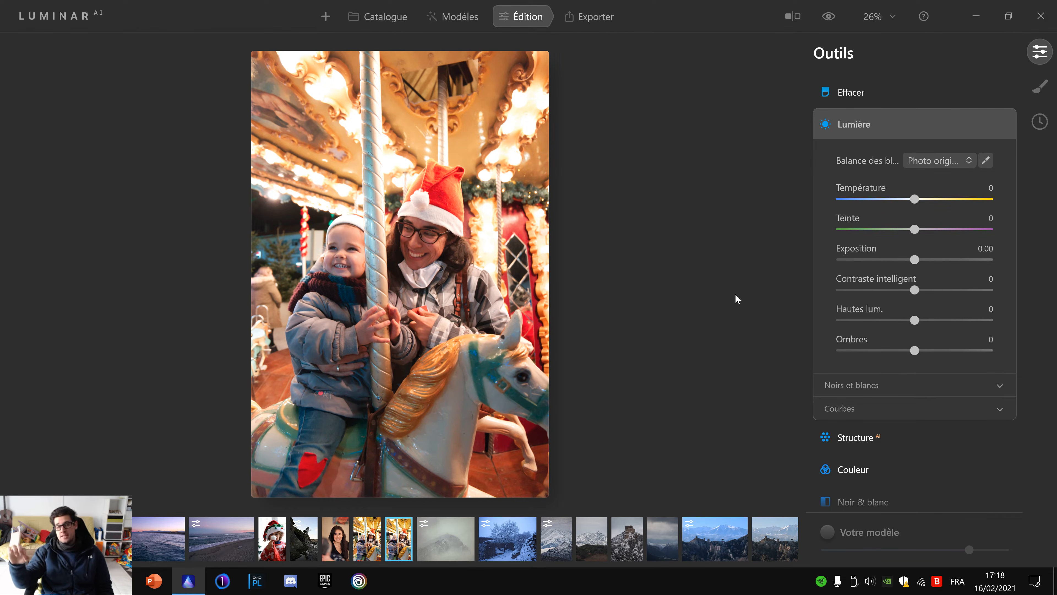
click(372, 17)
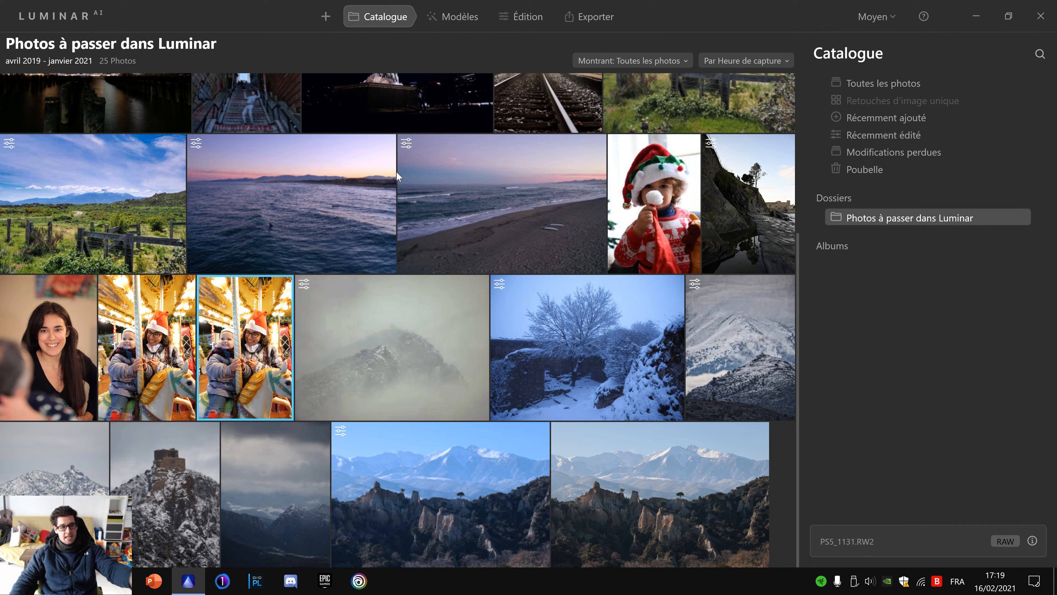
click(509, 27)
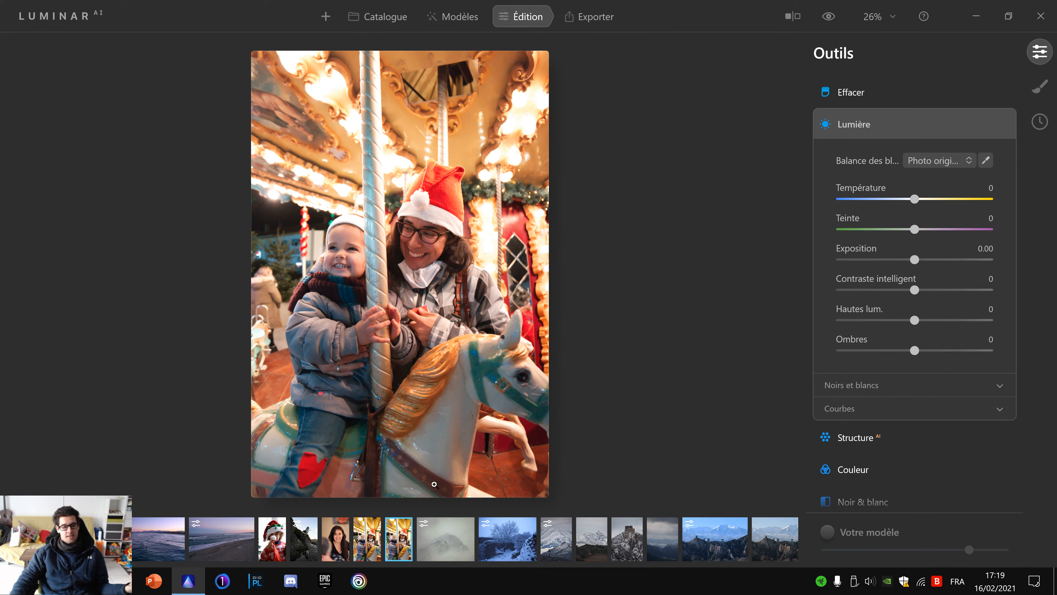
click(376, 541)
click(425, 545)
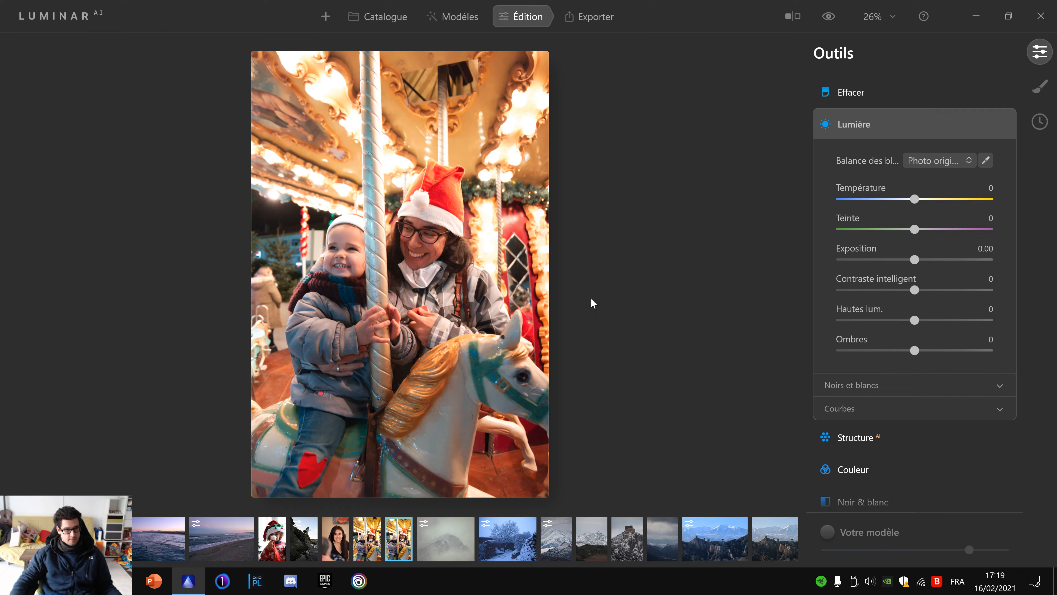
Step: Try to paste the copied adjustments onto the second carousel photo
right_click(403, 533)
mouse_move(475, 406)
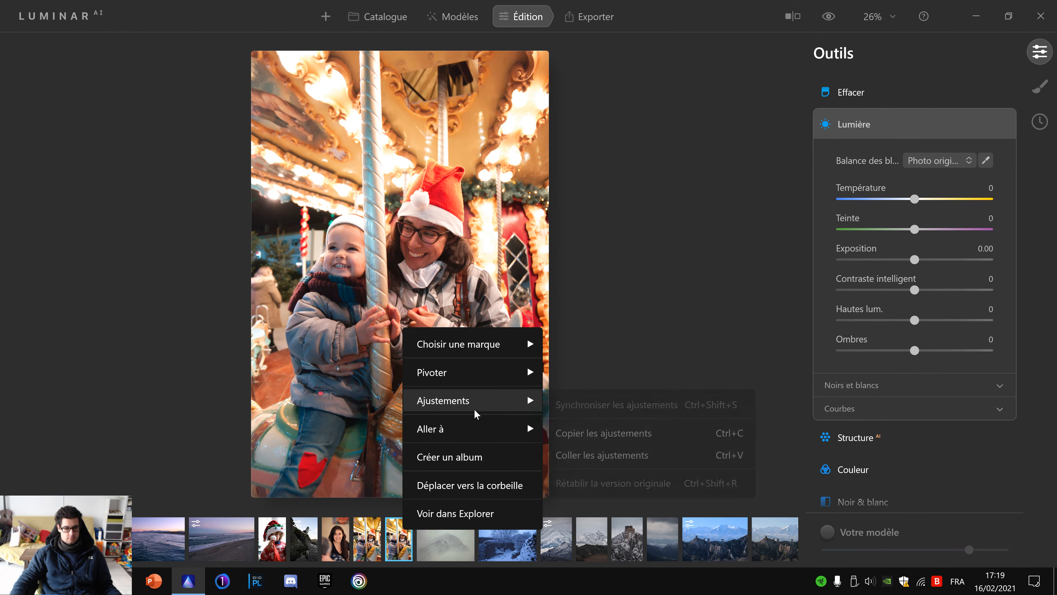
click(628, 456)
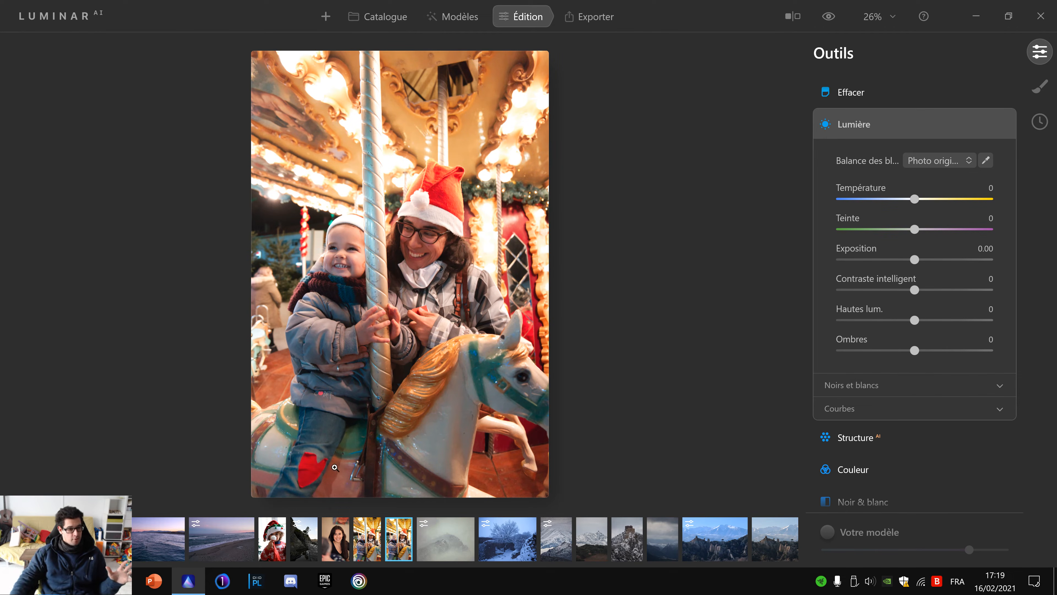
Step: View the photo of the child in the Christmas hat and try again to paste adjustments onto the second carousel photo
click(272, 541)
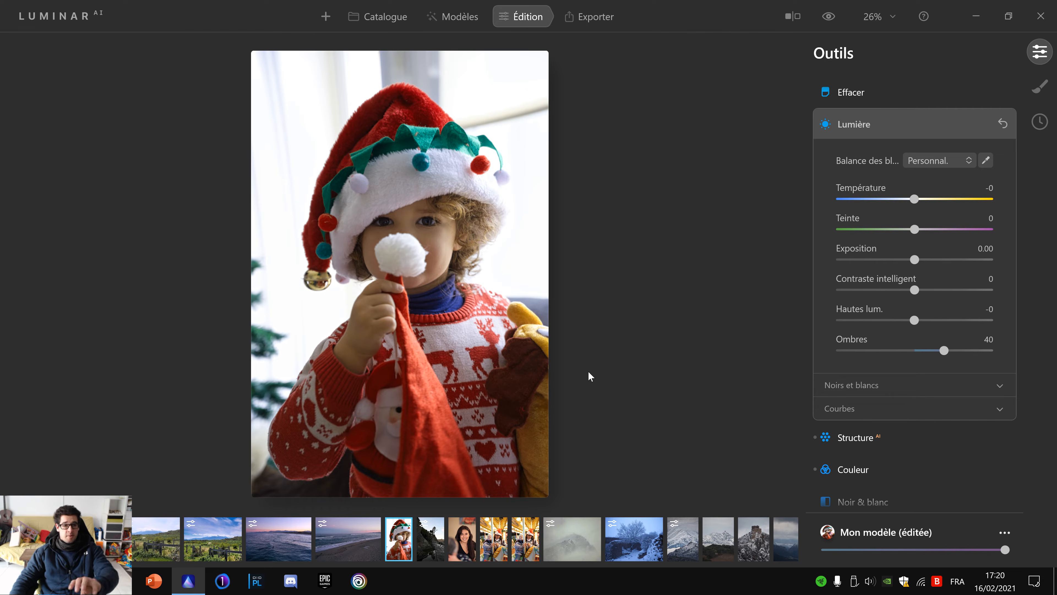
click(525, 543)
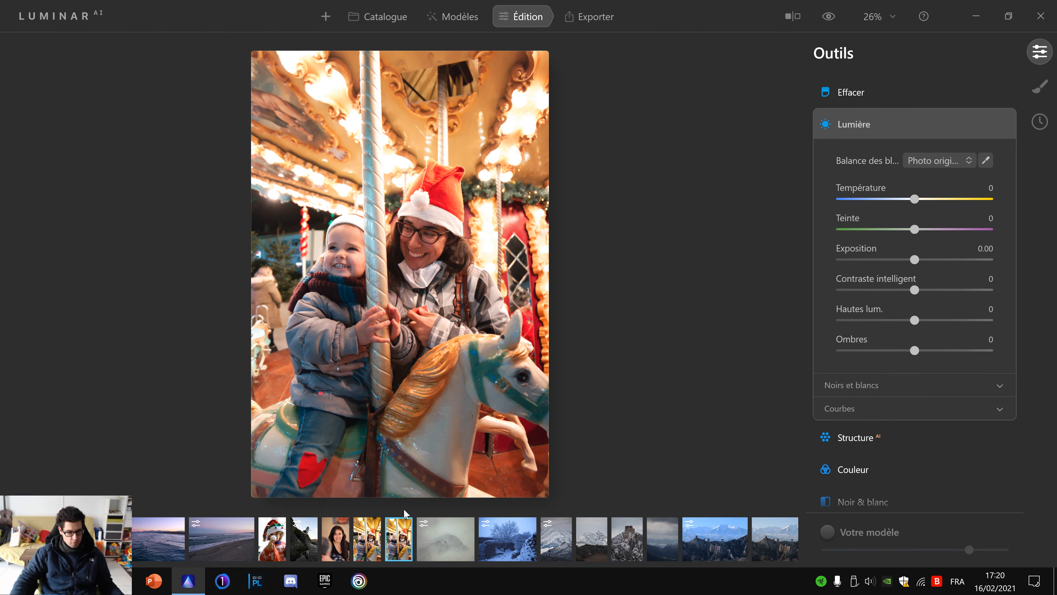
right_click(431, 441)
mouse_move(503, 309)
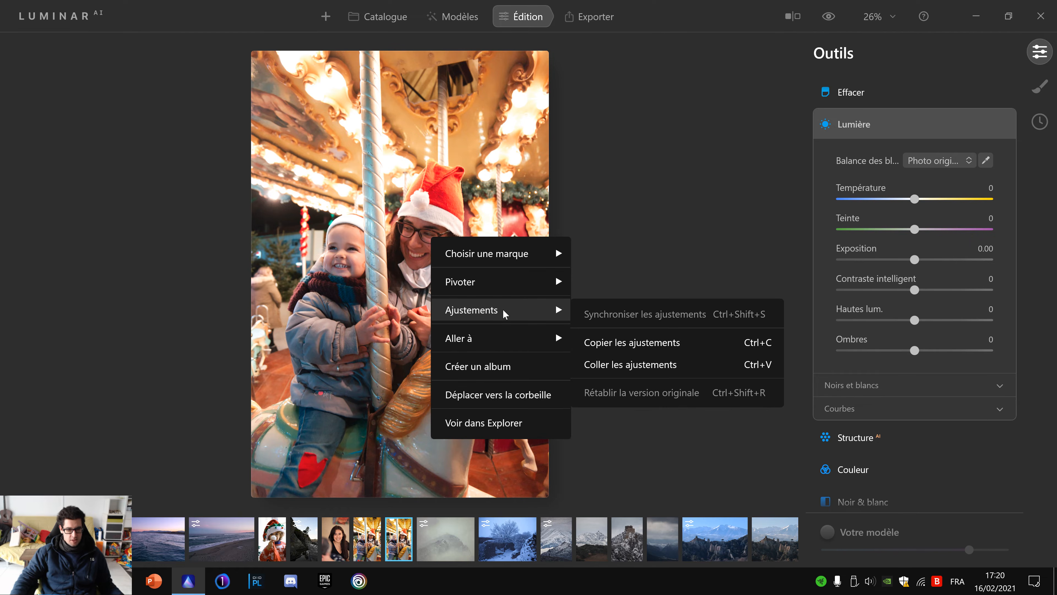
click(625, 369)
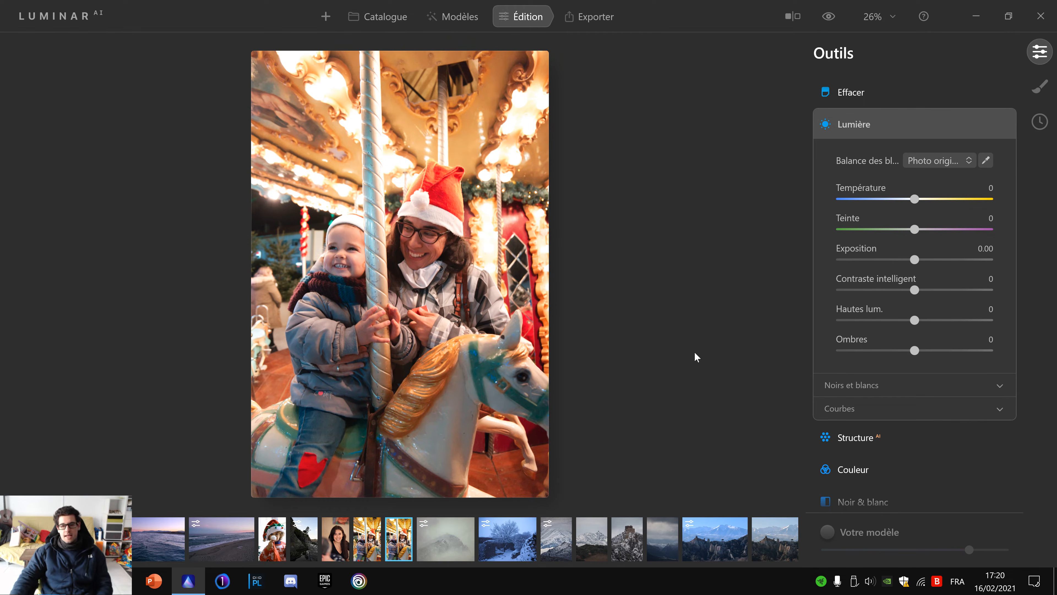
Step: Compare the first and second carousel photos and look through the available editing tools
scroll(1012, 277, down, 3)
scroll(1011, 278, down, 2)
click(373, 542)
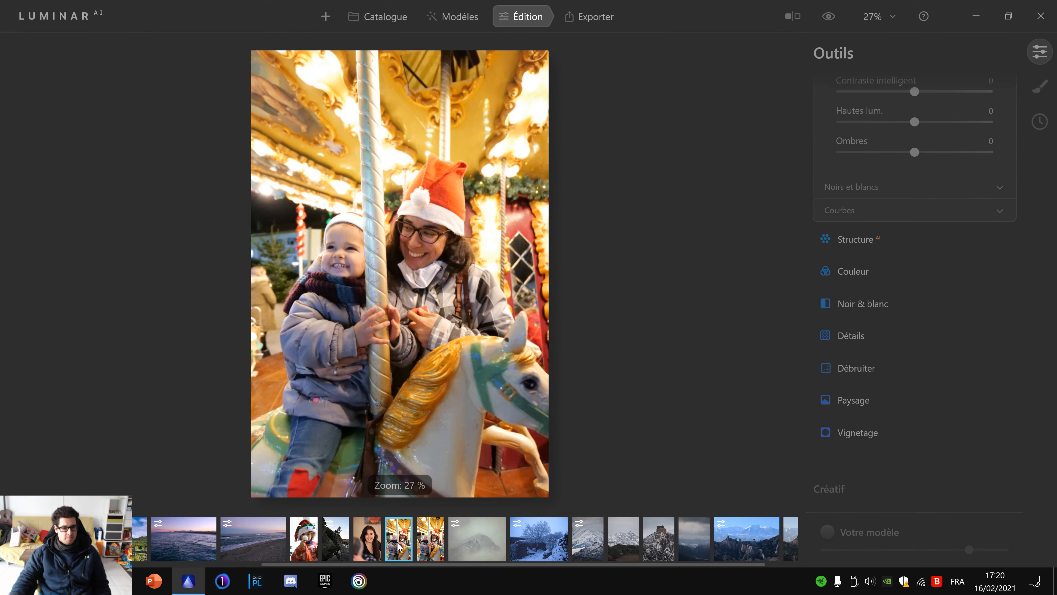
click(433, 548)
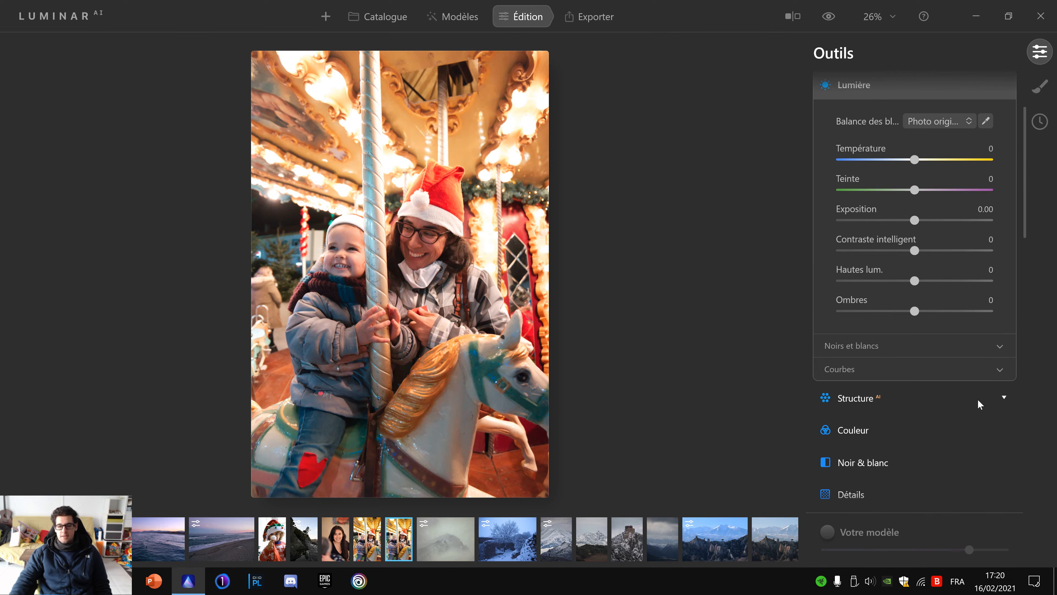
scroll(998, 388, down, 10)
scroll(999, 354, down, 3)
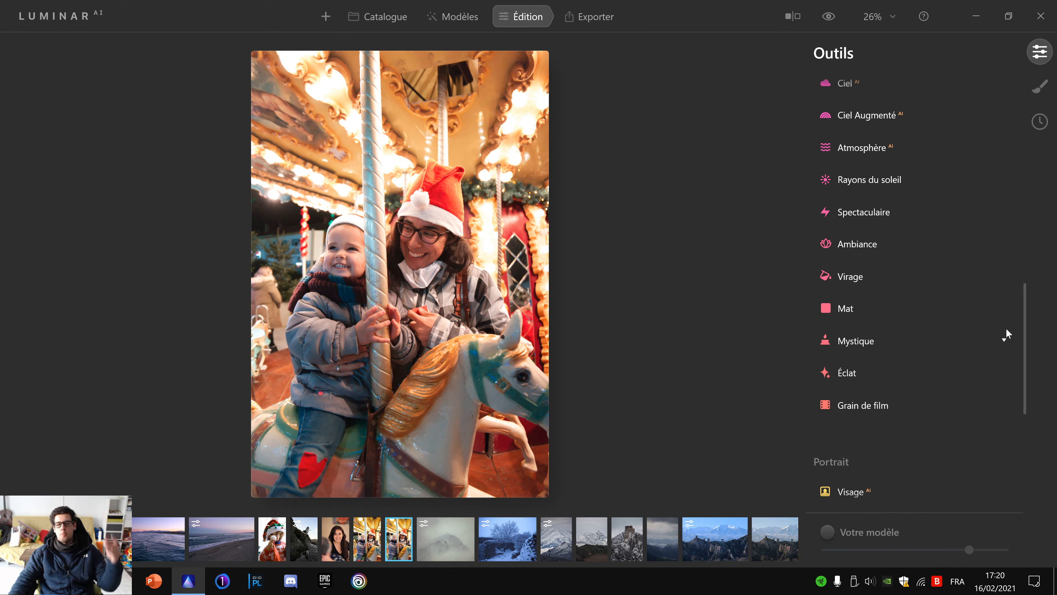
scroll(1003, 337, up, 4)
scroll(998, 340, up, 12)
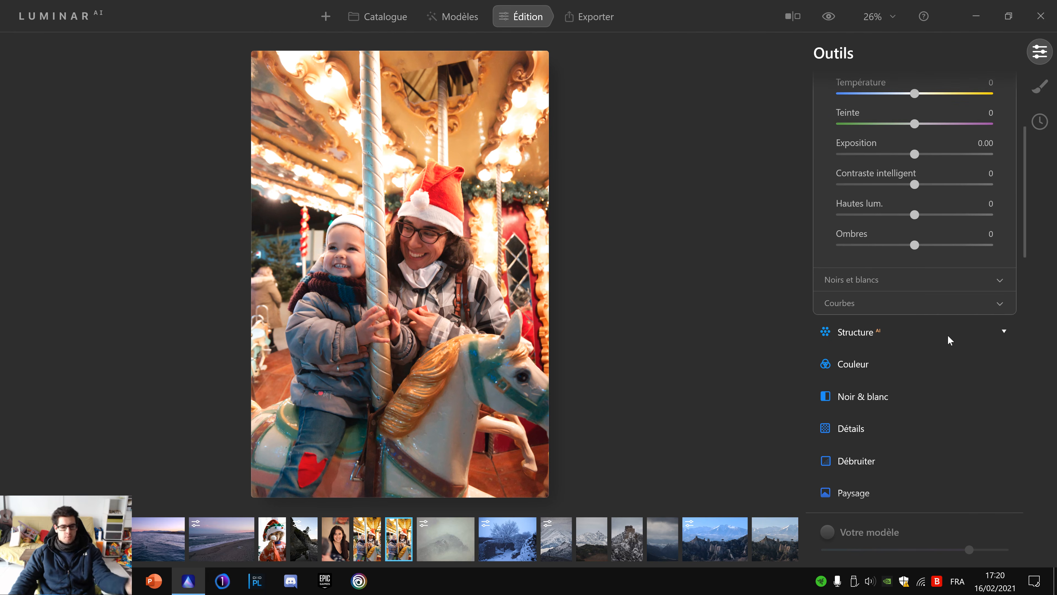
scroll(994, 348, up, 3)
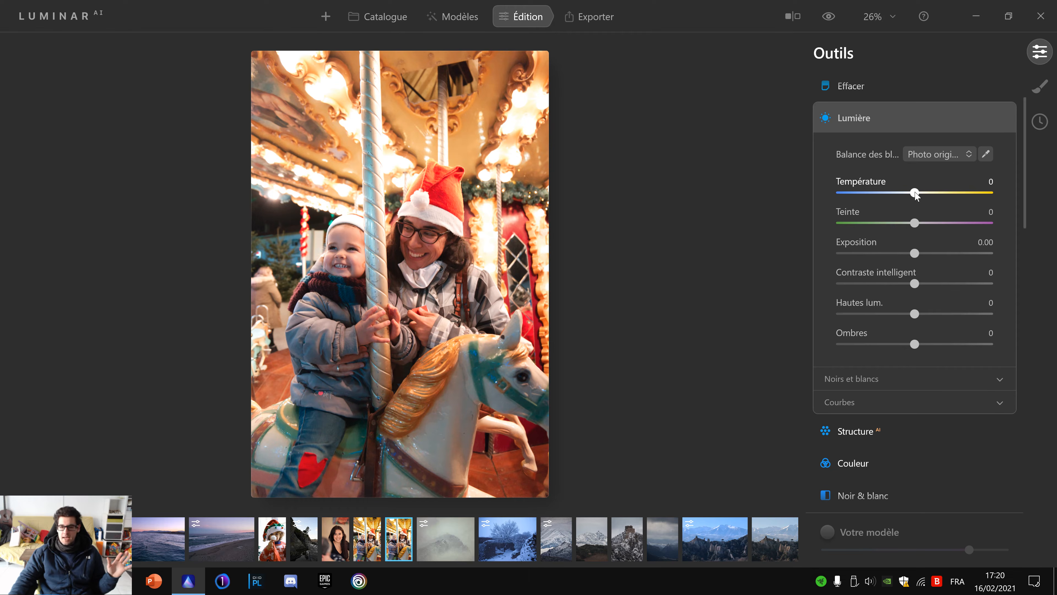
Step: Set the second carousel photo's Vibrance to 48 in the Couleur tool
scroll(911, 345, down, 2)
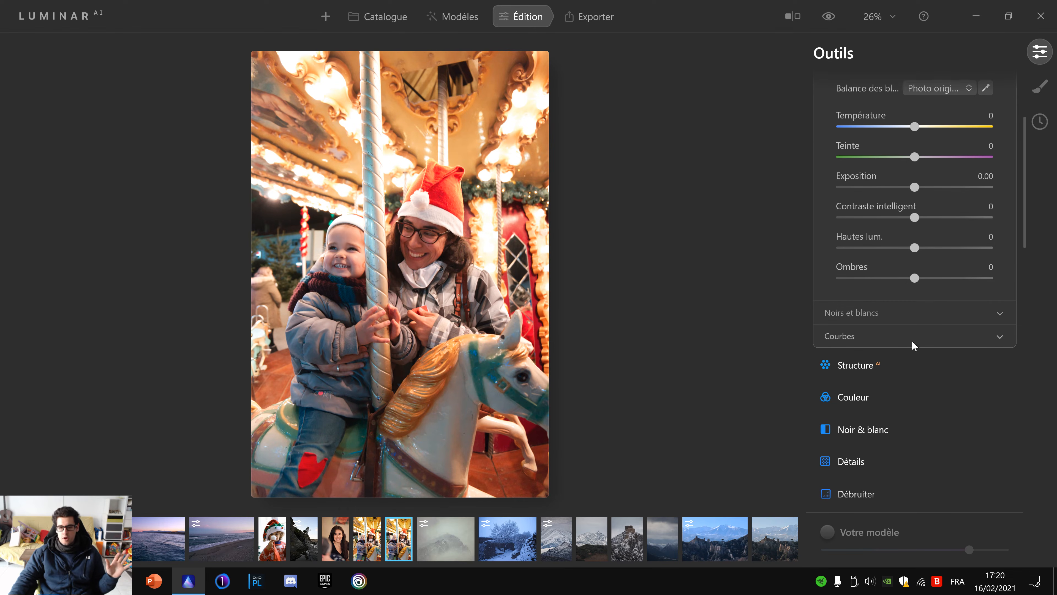
click(868, 429)
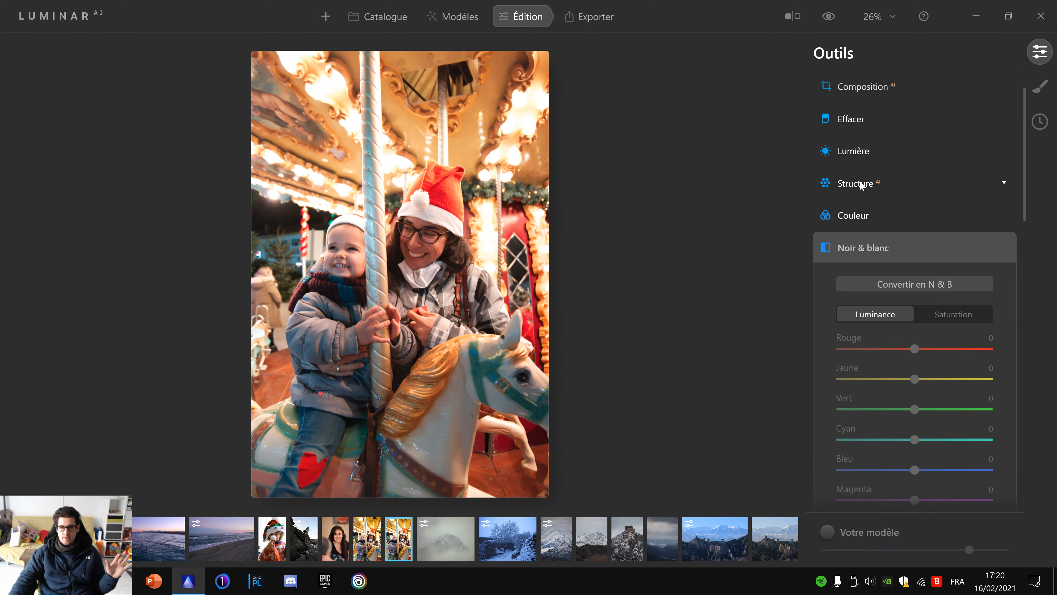
click(874, 215)
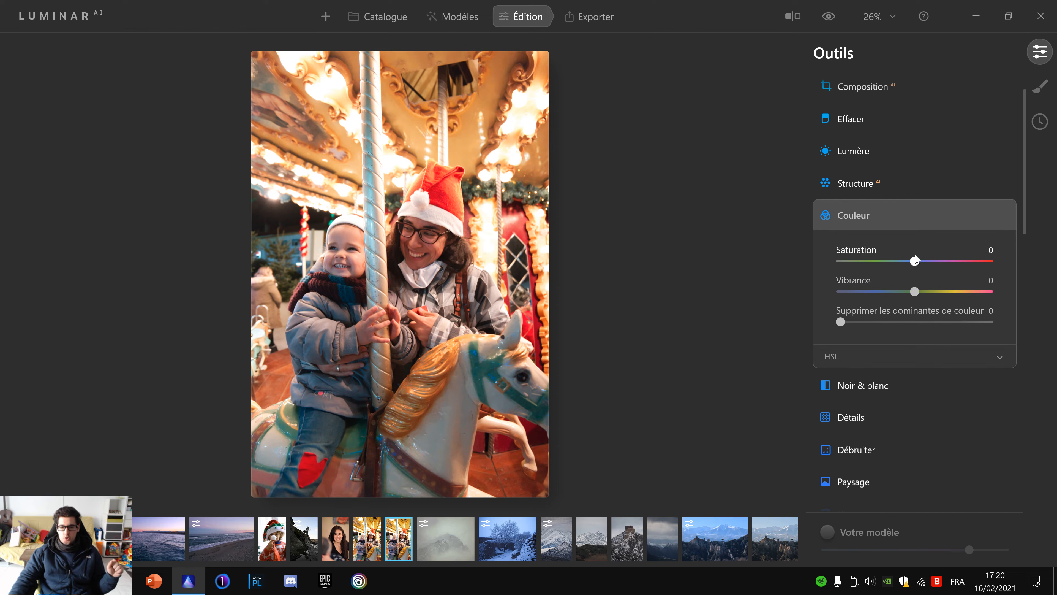
drag(915, 291, 951, 294)
Step: Set the HSL Tonalité values of the carousel photo to Rouge -19, Orange 61 and Jaune 25
click(970, 355)
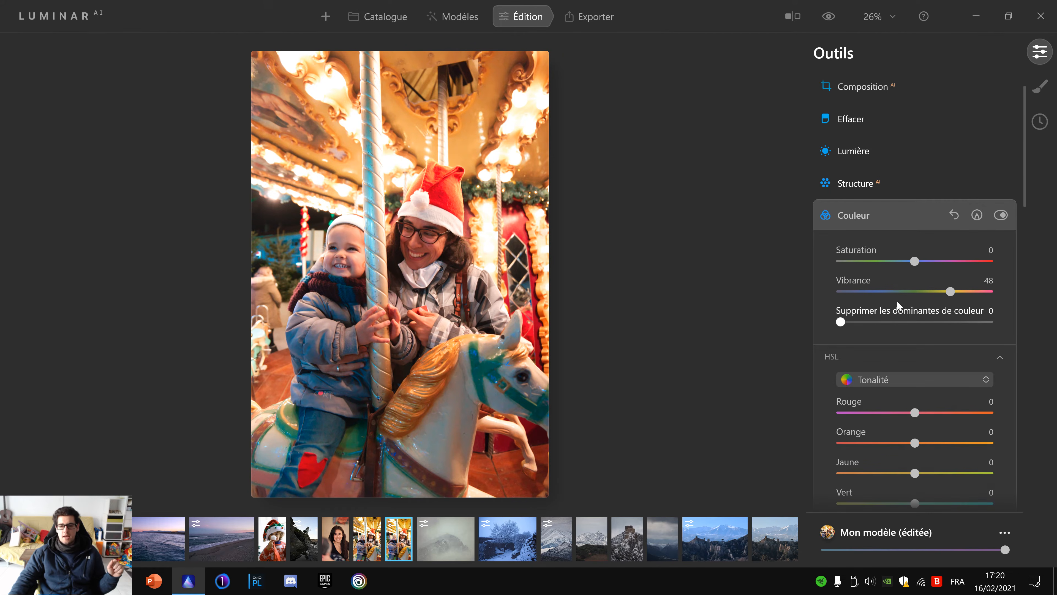
scroll(924, 383, down, 4)
drag(915, 231, 901, 232)
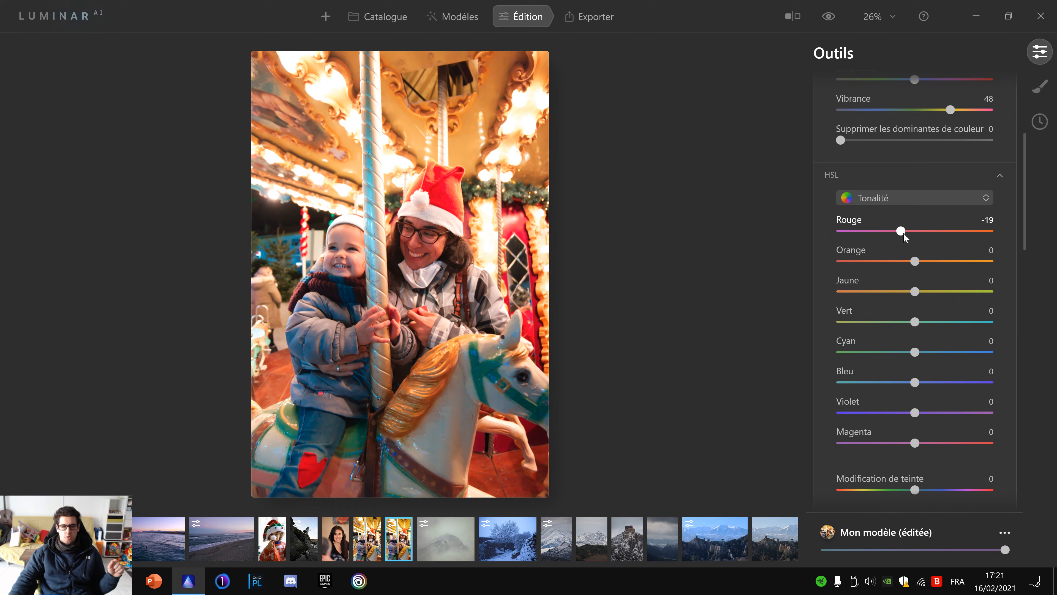
drag(921, 266, 961, 265)
mouse_move(917, 293)
mouse_down()
mouse_move(900, 292)
mouse_move(934, 292)
mouse_up()
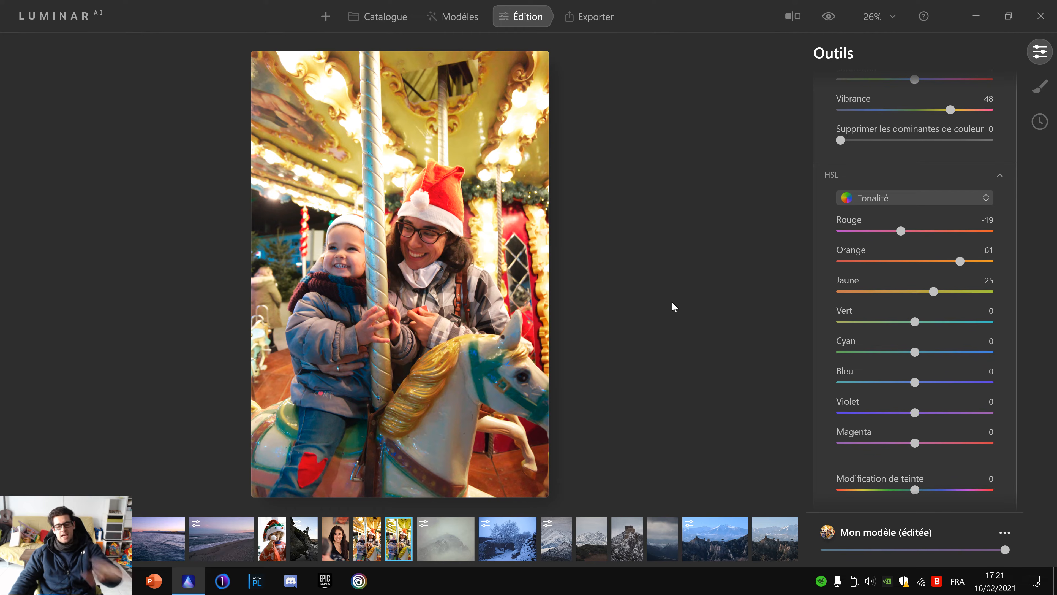
Step: Set Distorsion de l'objectif to 10 for the carousel photo in the Optique tool
scroll(897, 316, down, 4)
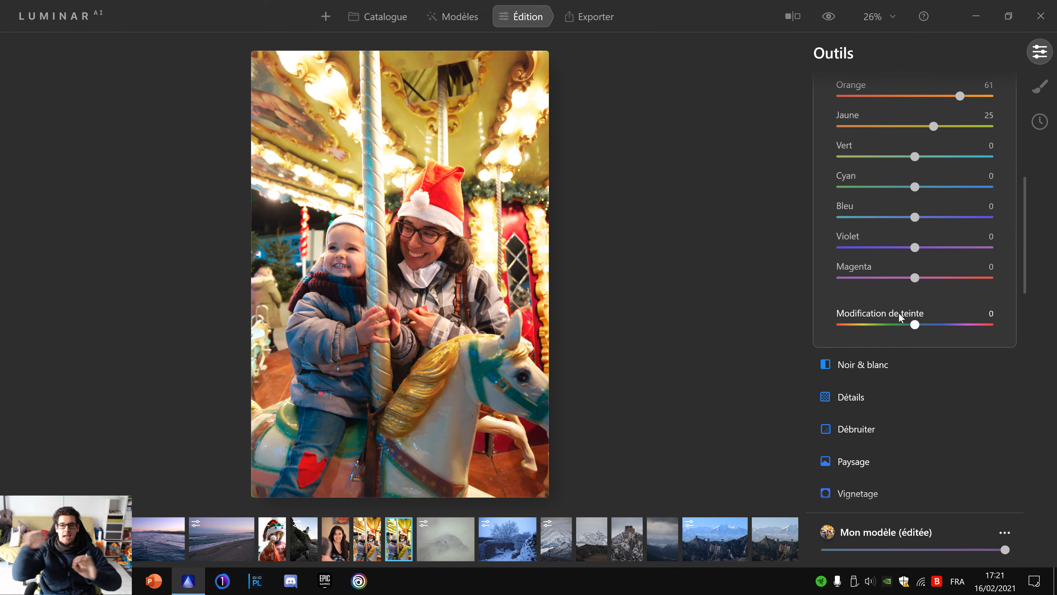
scroll(1007, 362, down, 1)
scroll(1007, 359, down, 15)
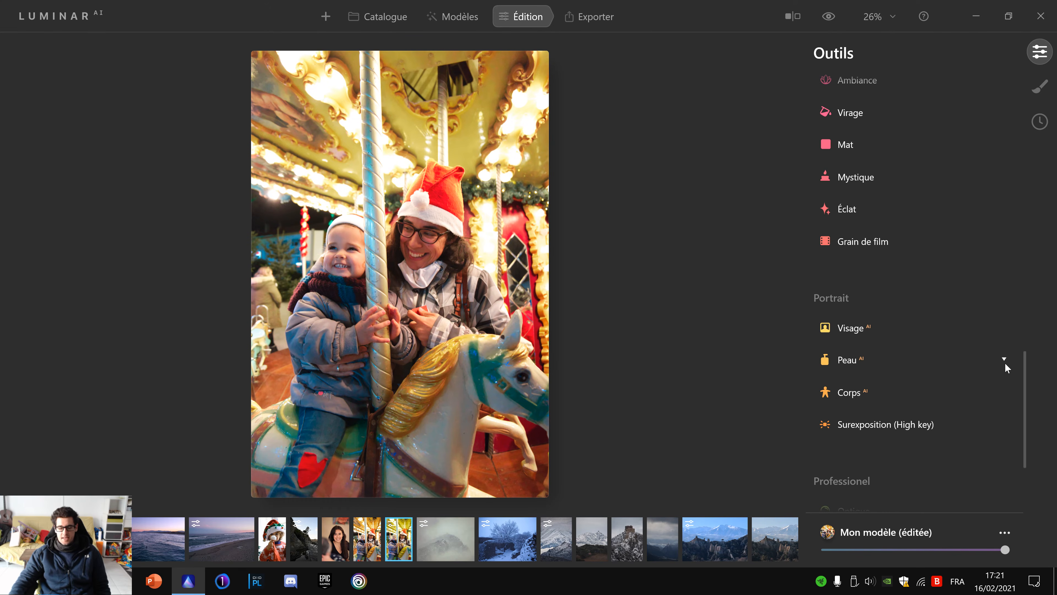
scroll(1005, 364, down, 5)
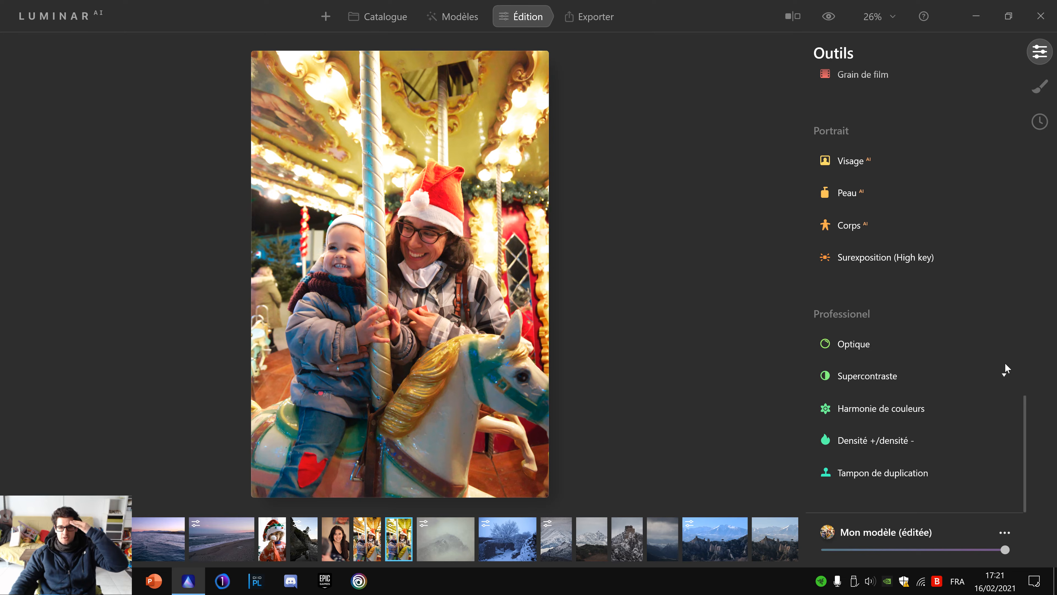
scroll(1005, 364, up, 7)
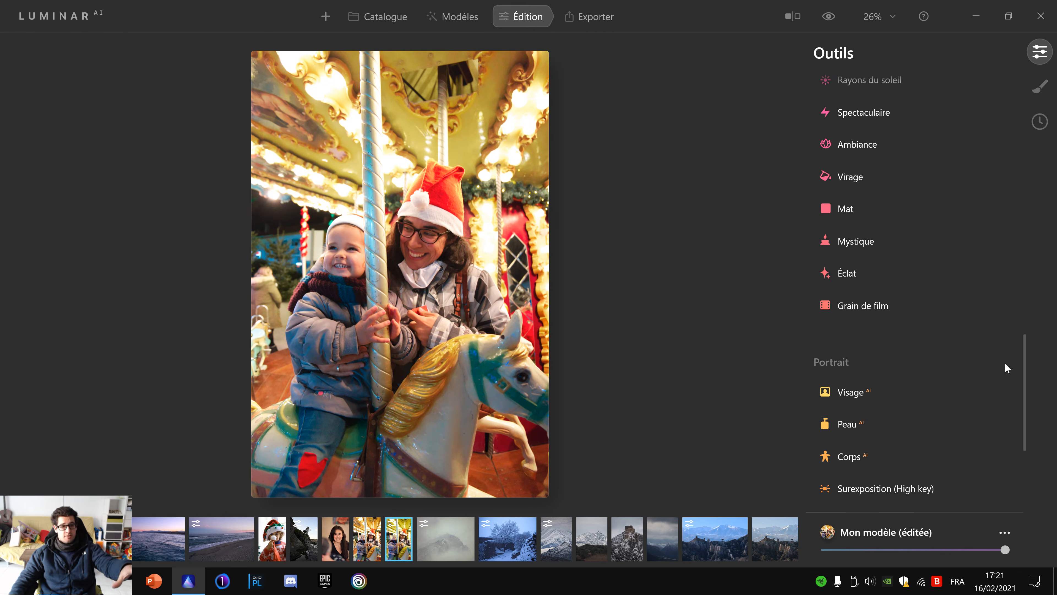
scroll(922, 372, down, 6)
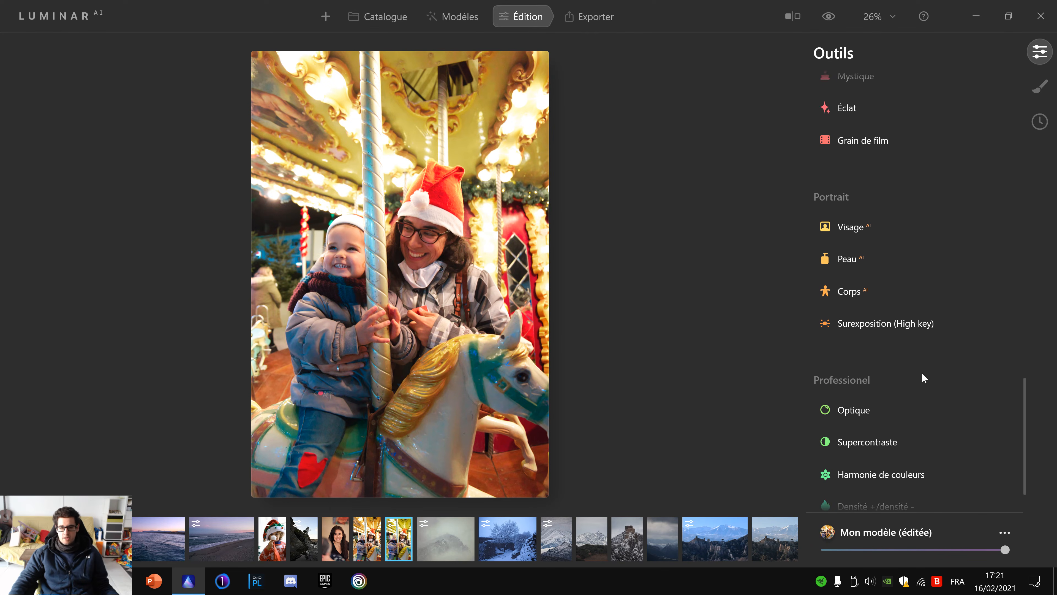
click(866, 379)
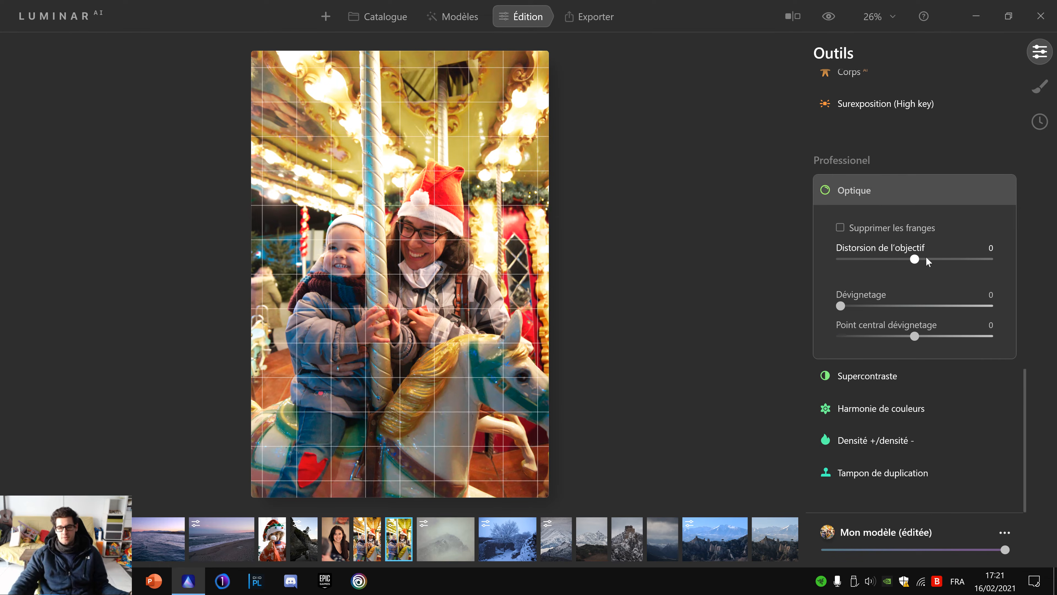
mouse_move(920, 256)
mouse_down()
mouse_move(957, 257)
mouse_move(906, 261)
mouse_move(925, 260)
mouse_up()
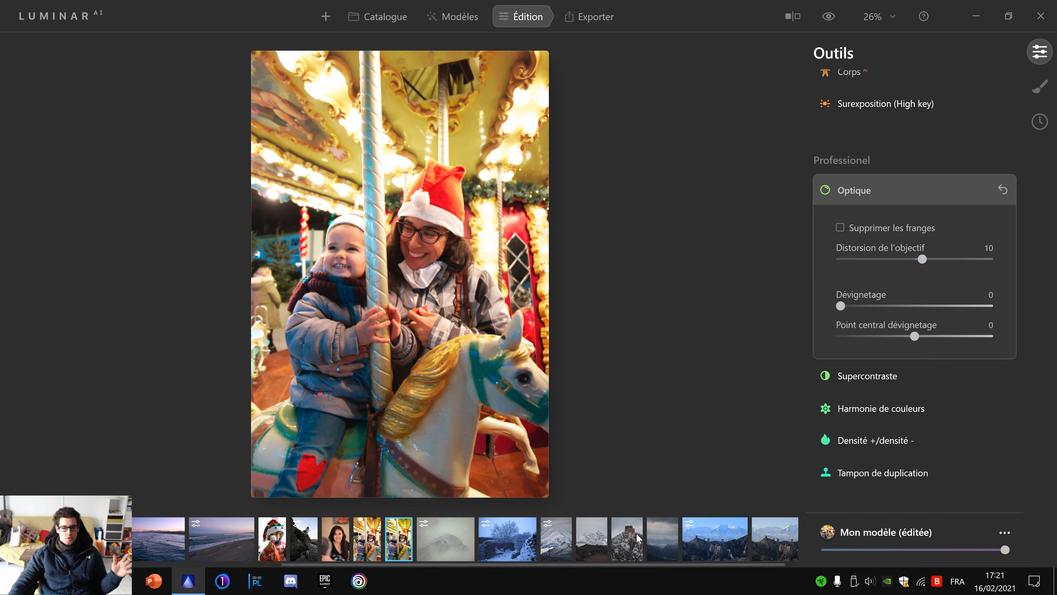
Step: Open the snowy castle photo and show the Réglages avancés of its Optique tool
click(638, 538)
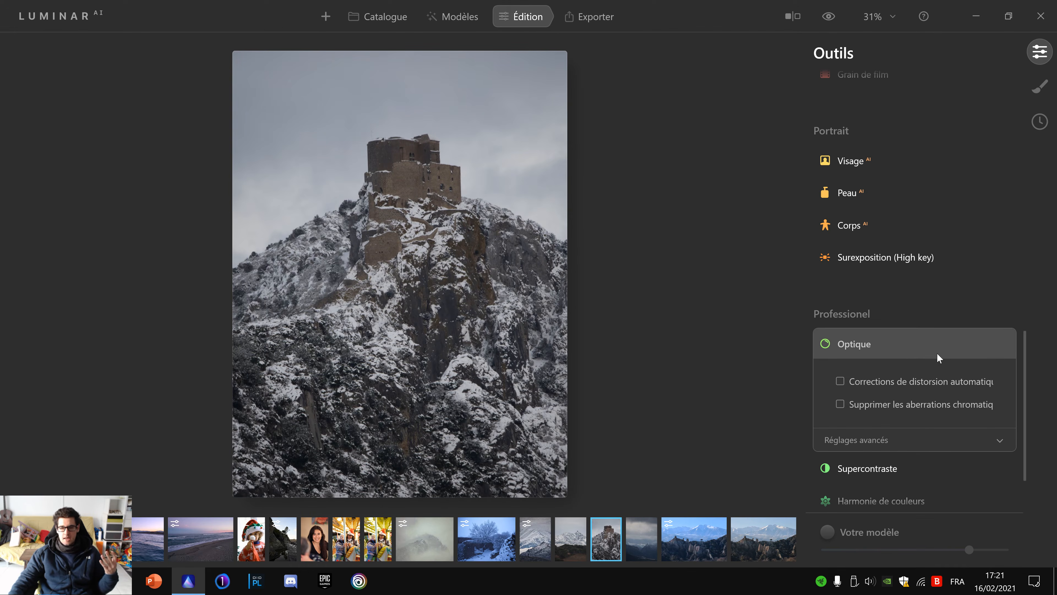
scroll(936, 353, down, 1)
click(963, 406)
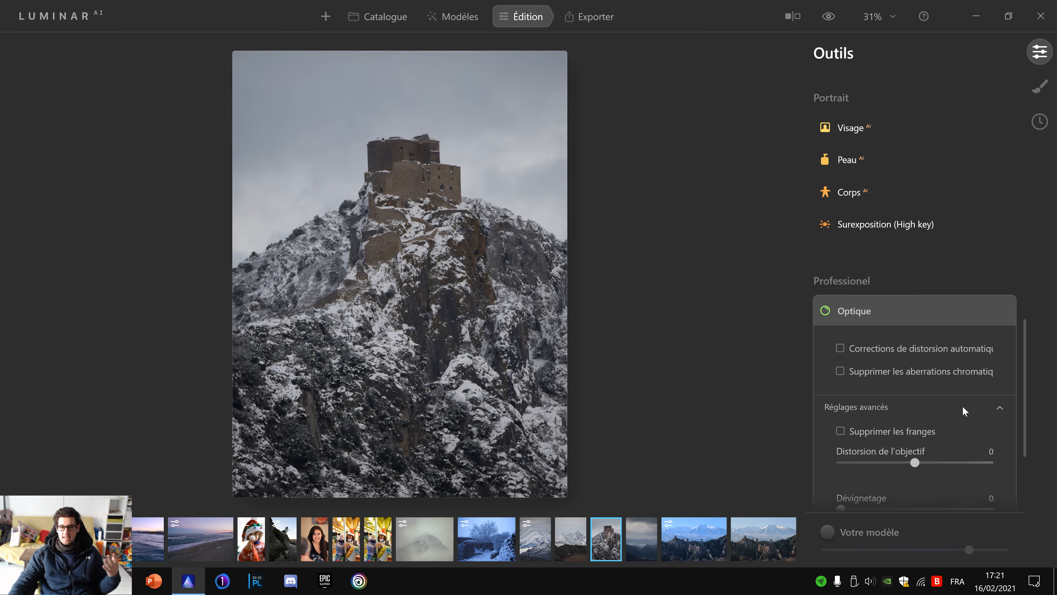
Step: Enable automatic distortion corrections in the Optique tool for the snowy castle photo
scroll(966, 400, down, 3)
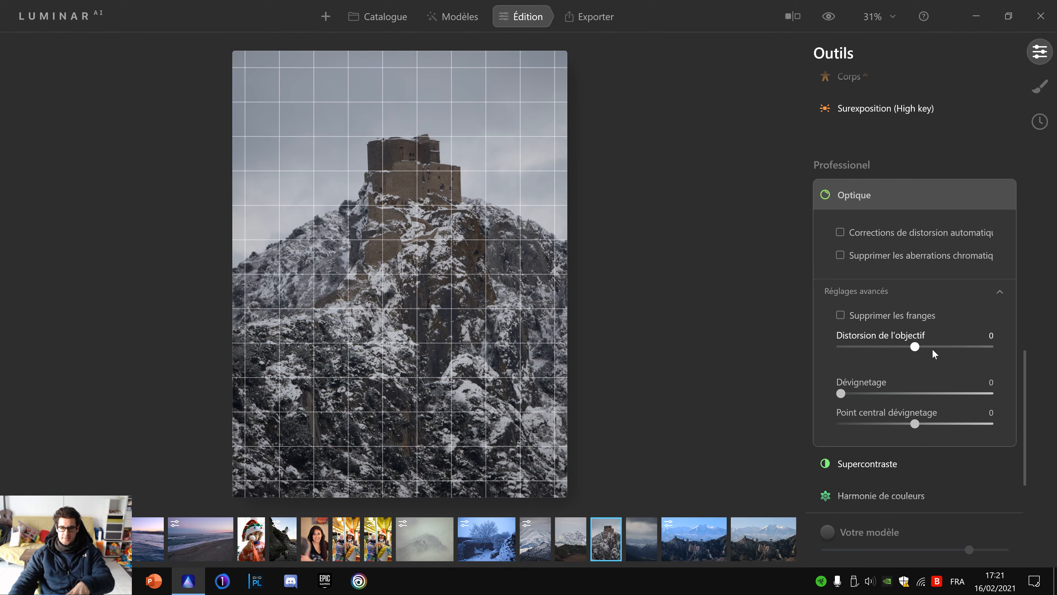
click(840, 232)
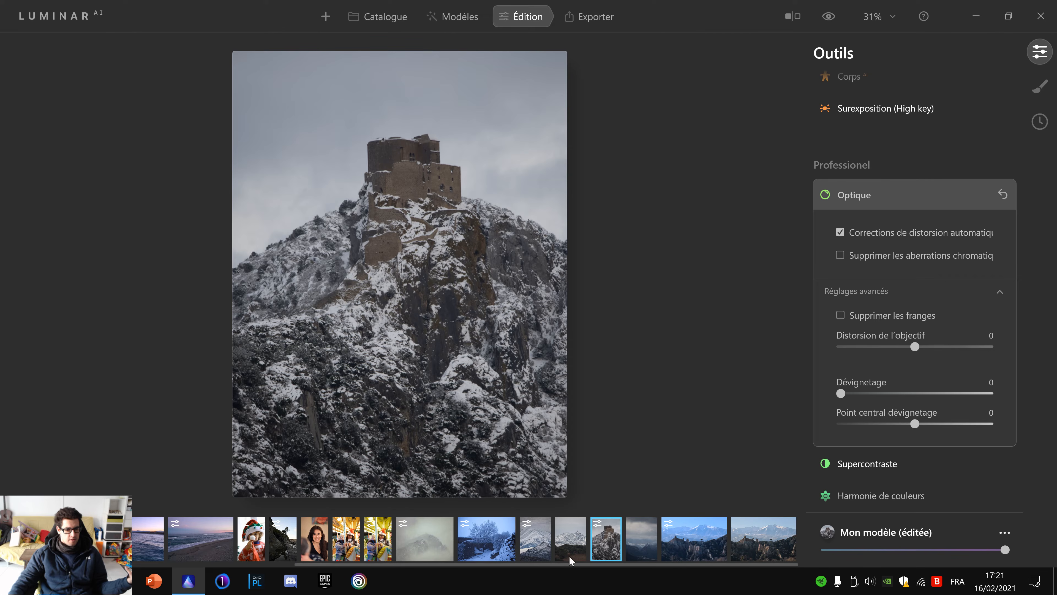
Step: Open the bridge photo and enable its automatic distortion corrections in the Optique tool
drag(566, 560, 249, 563)
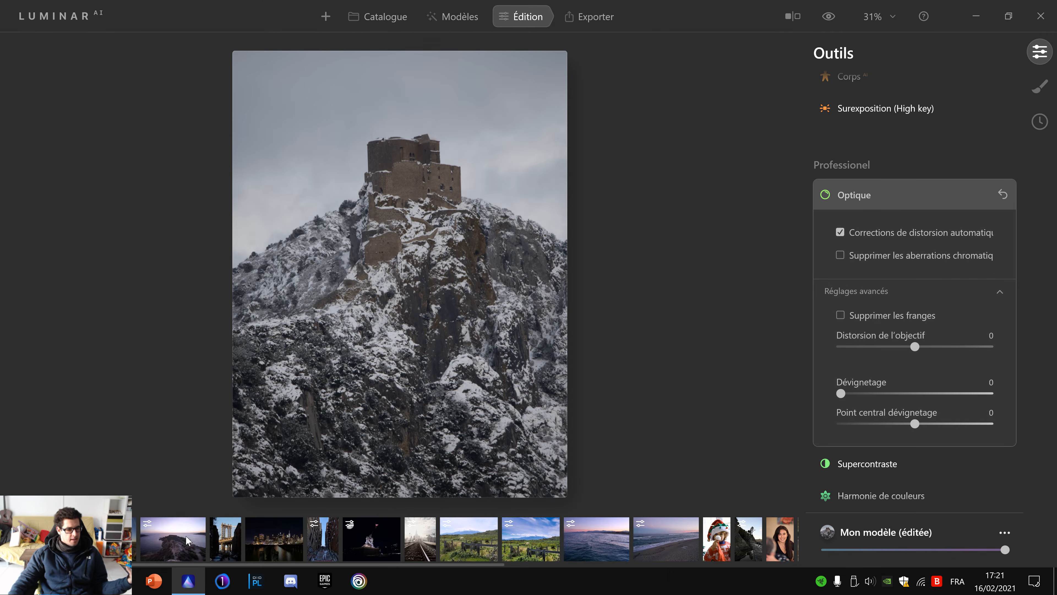
click(227, 541)
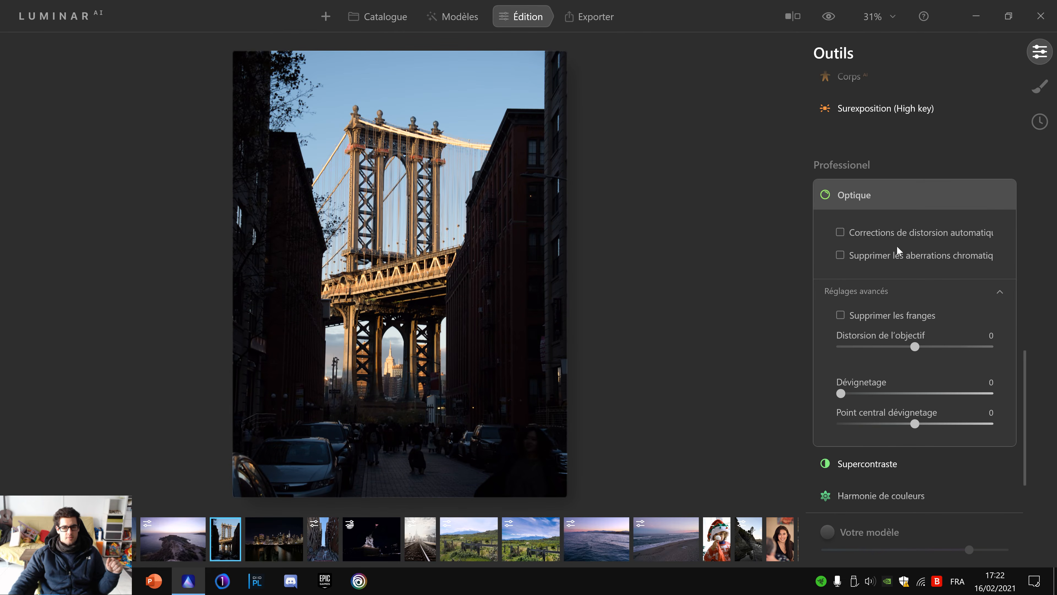
click(840, 232)
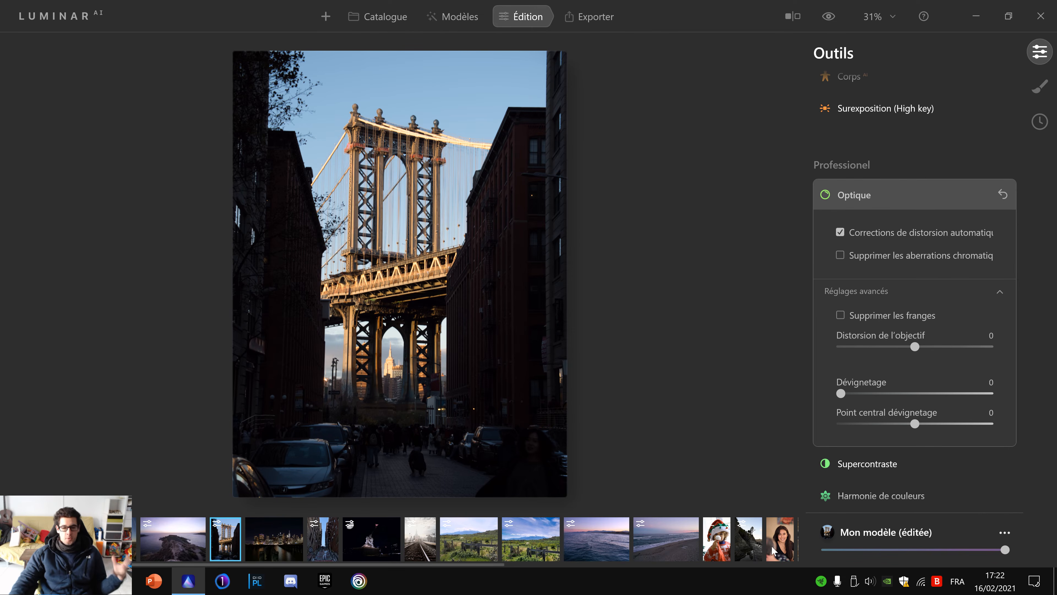
Step: Check the Optique options of the carousel and snowy mountain range photos, and undo the mountain range photo's edits
drag(434, 565, 586, 568)
click(567, 551)
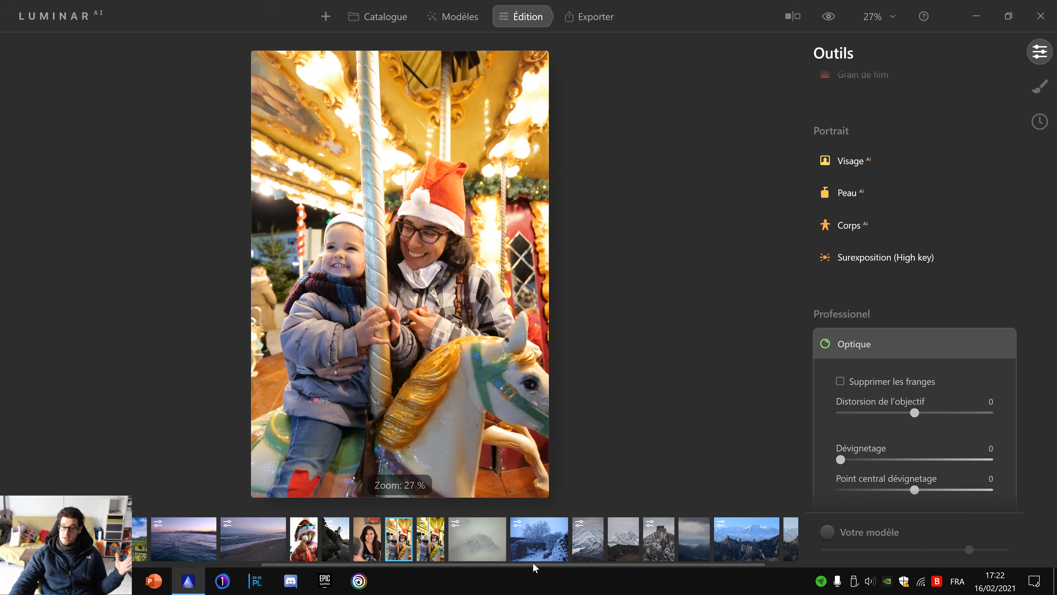
click(763, 554)
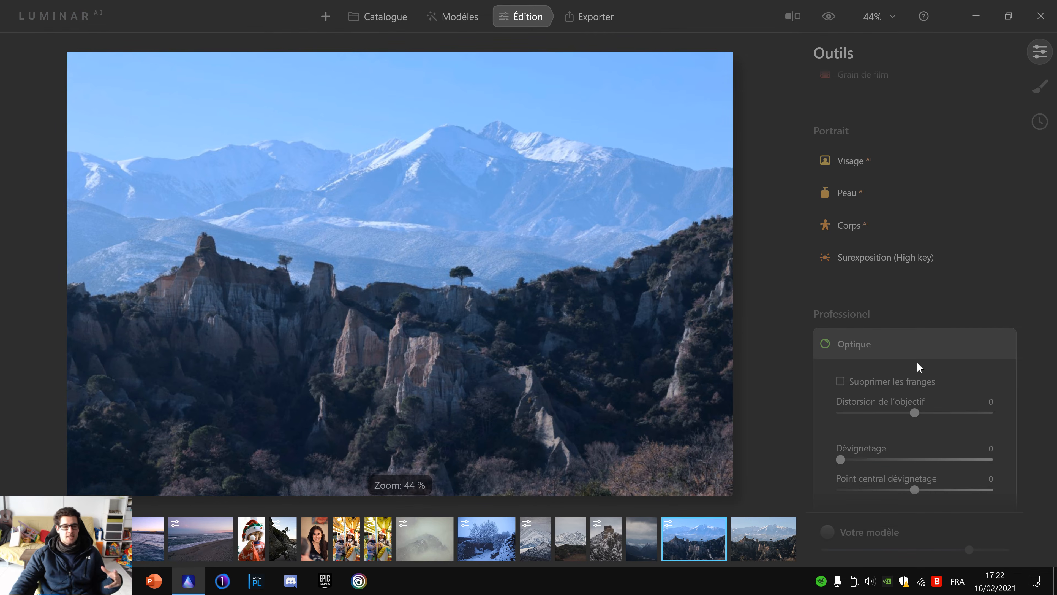
scroll(917, 361, up, 5)
scroll(921, 356, down, 8)
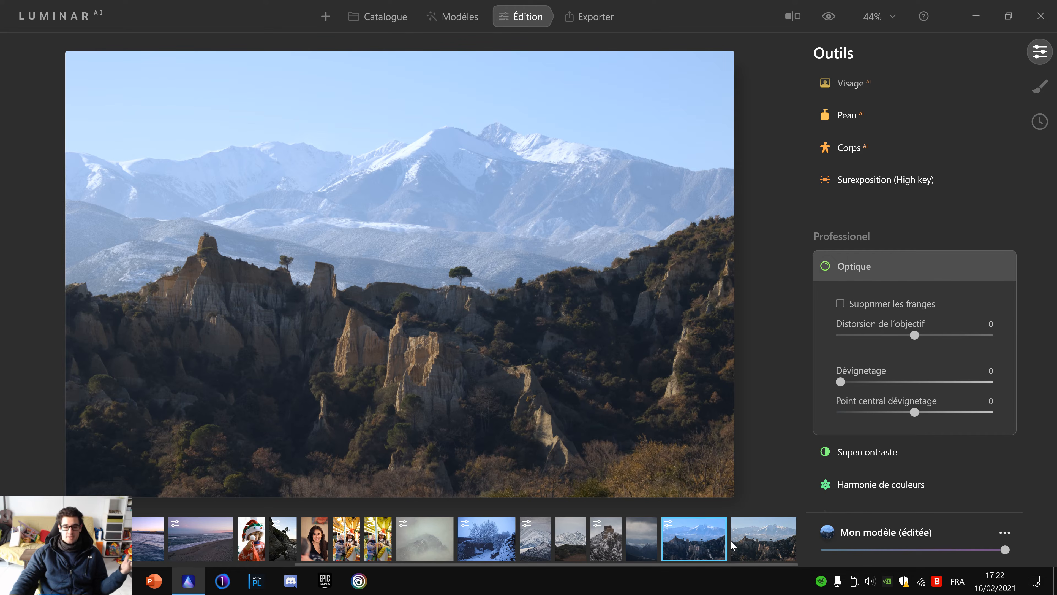
key(ctrl+z)
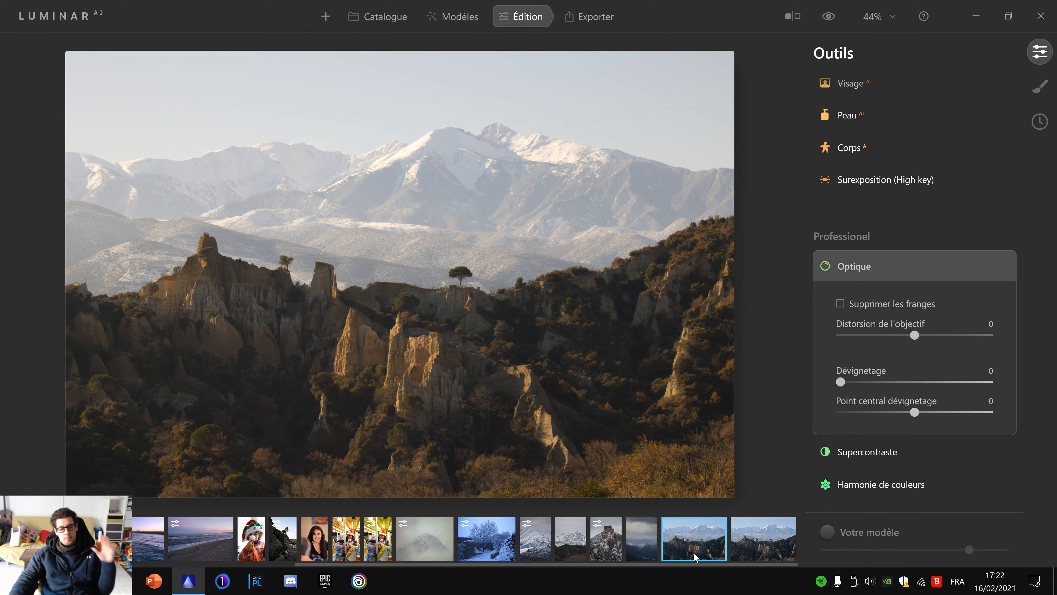
Step: Open the railway track photo and return to the bridge photo to review its Optique options
drag(672, 567, 264, 564)
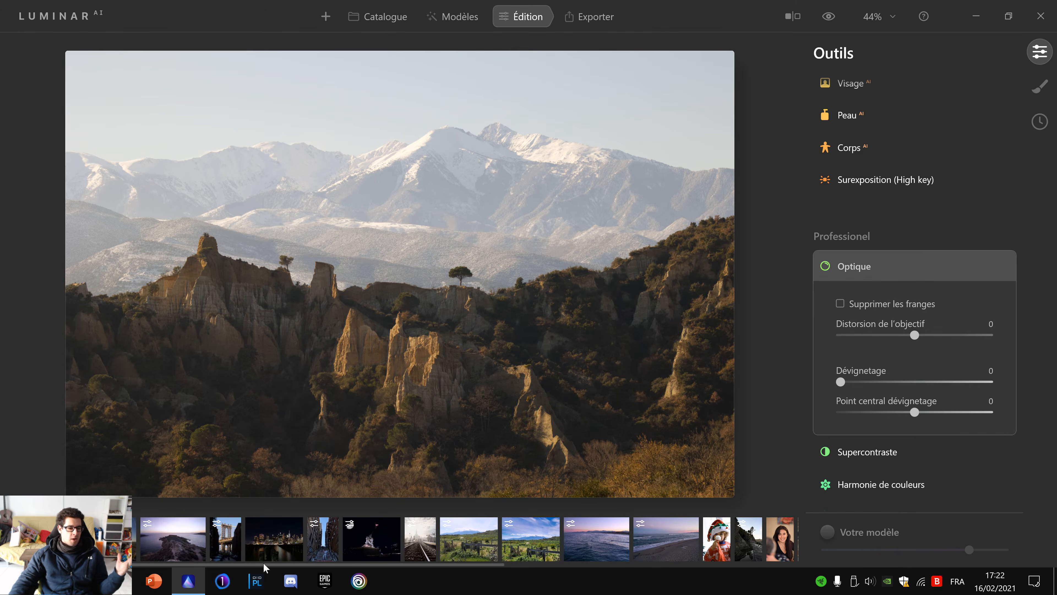
click(231, 538)
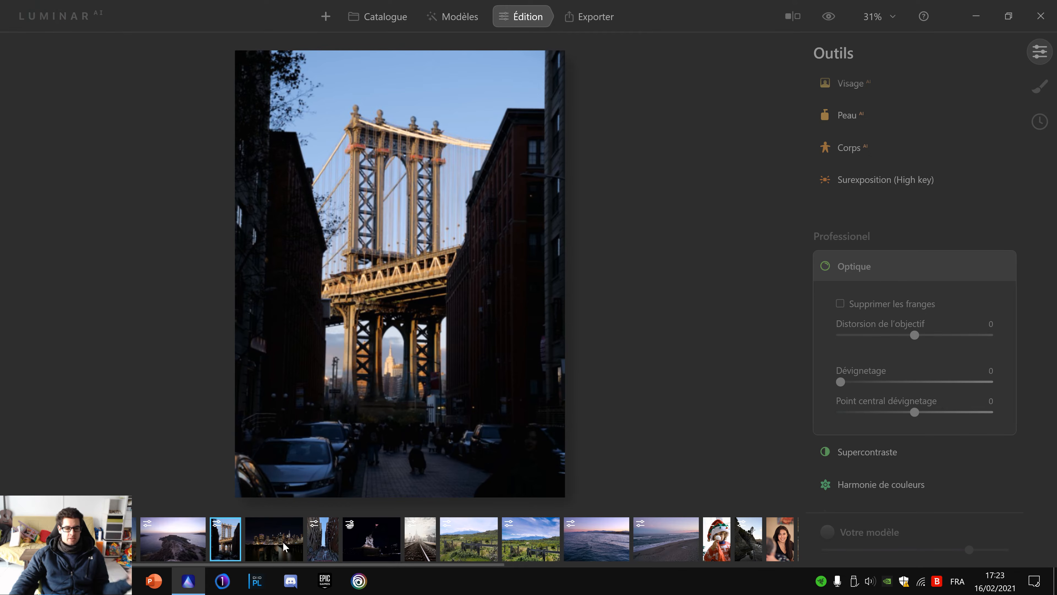
click(413, 541)
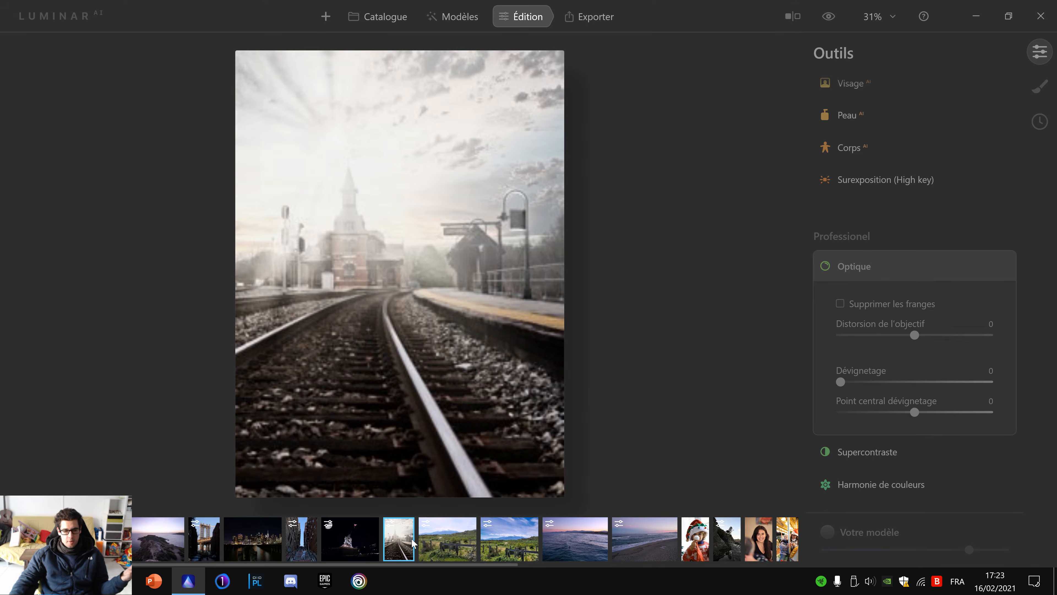
click(217, 542)
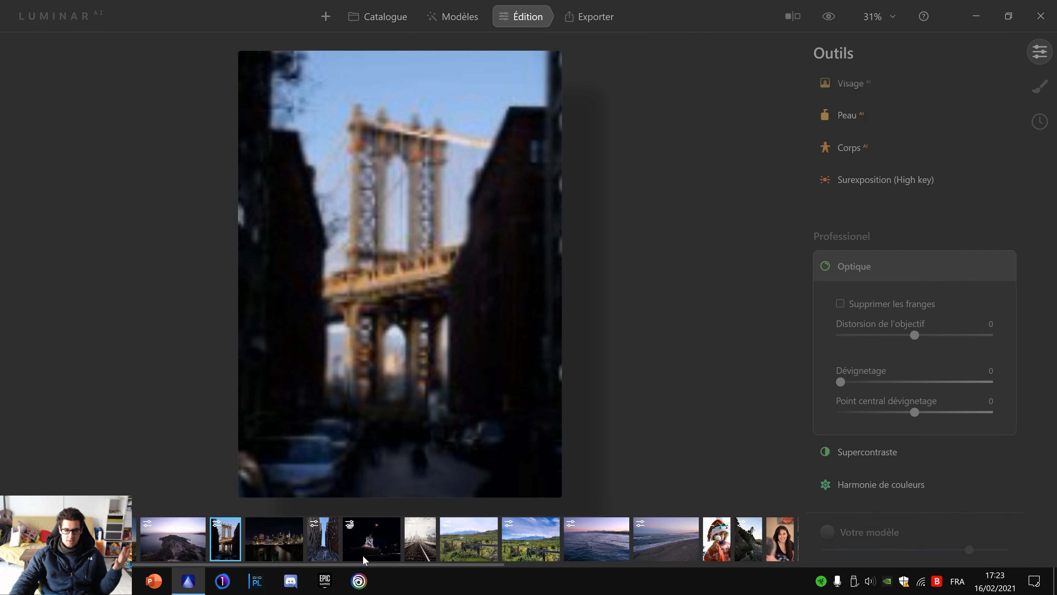
drag(404, 564, 611, 568)
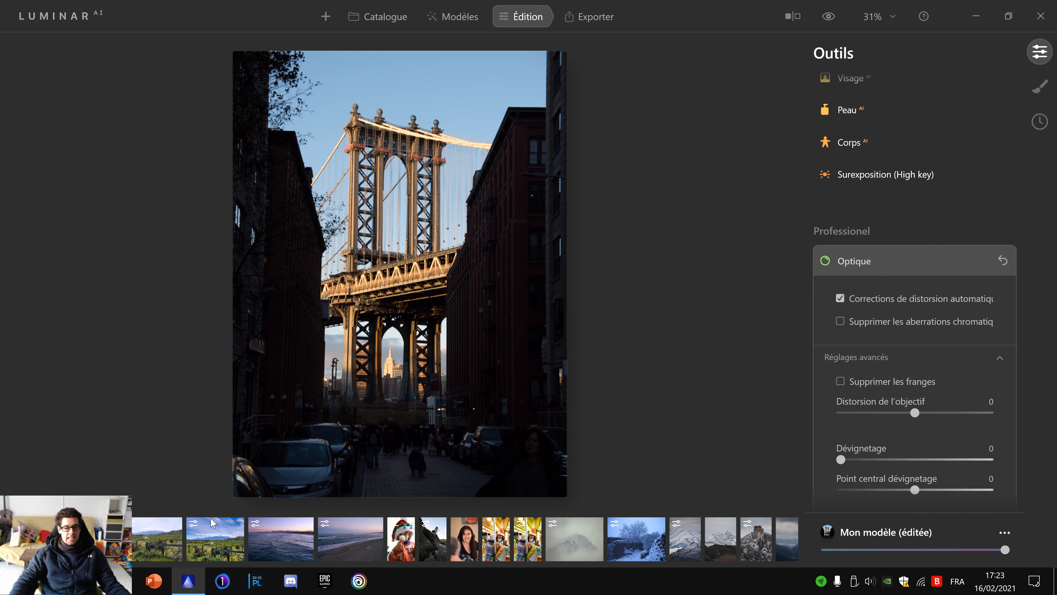
Step: Open the unedited fenced meadow photo and the snowy mountain photo with the tower to check their Optique options
scroll(257, 567, up, 3)
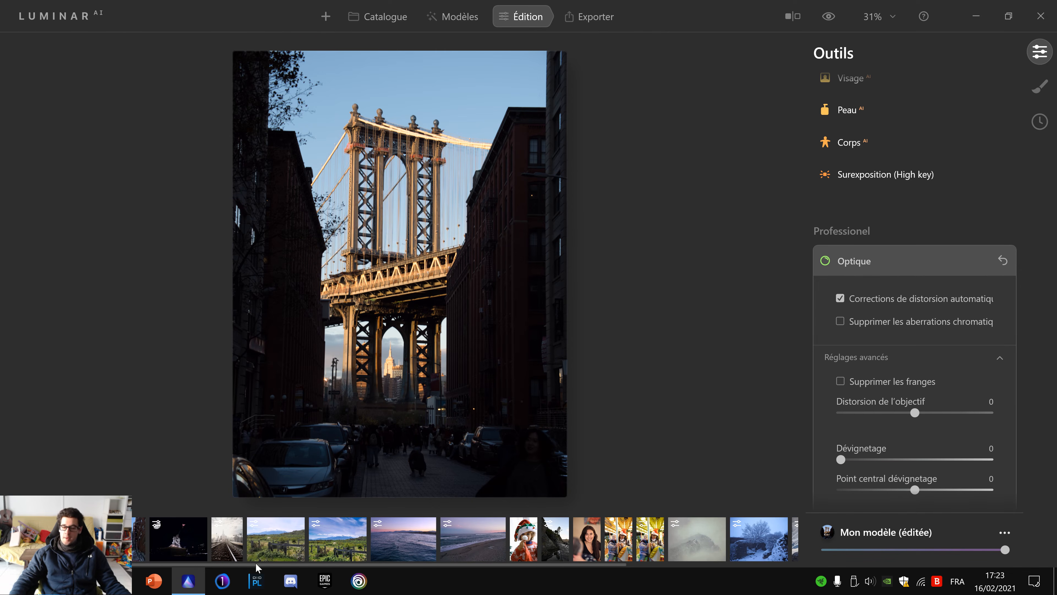
click(277, 546)
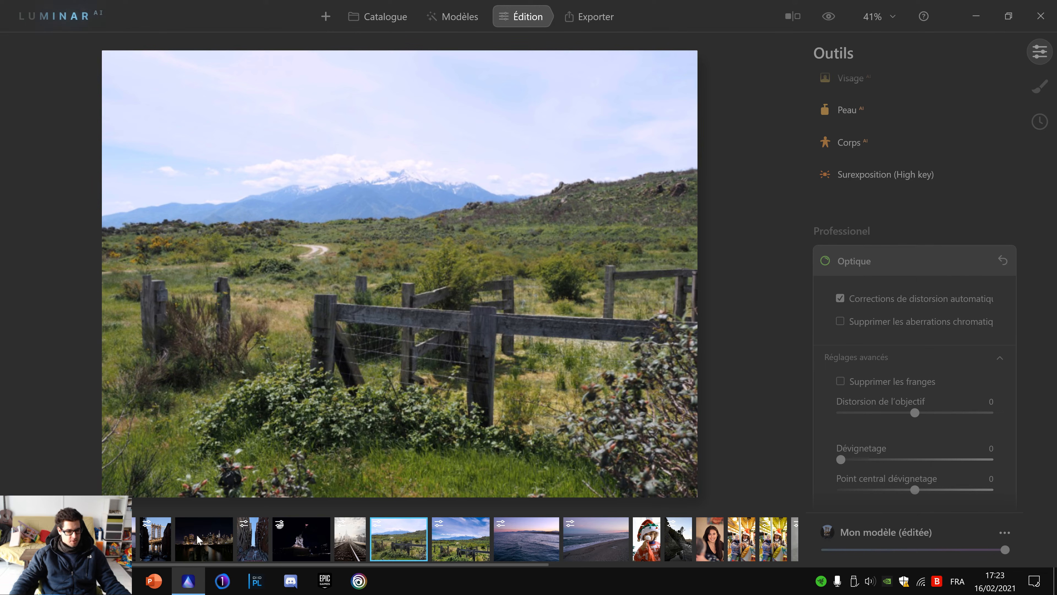
scroll(520, 569, down, 8)
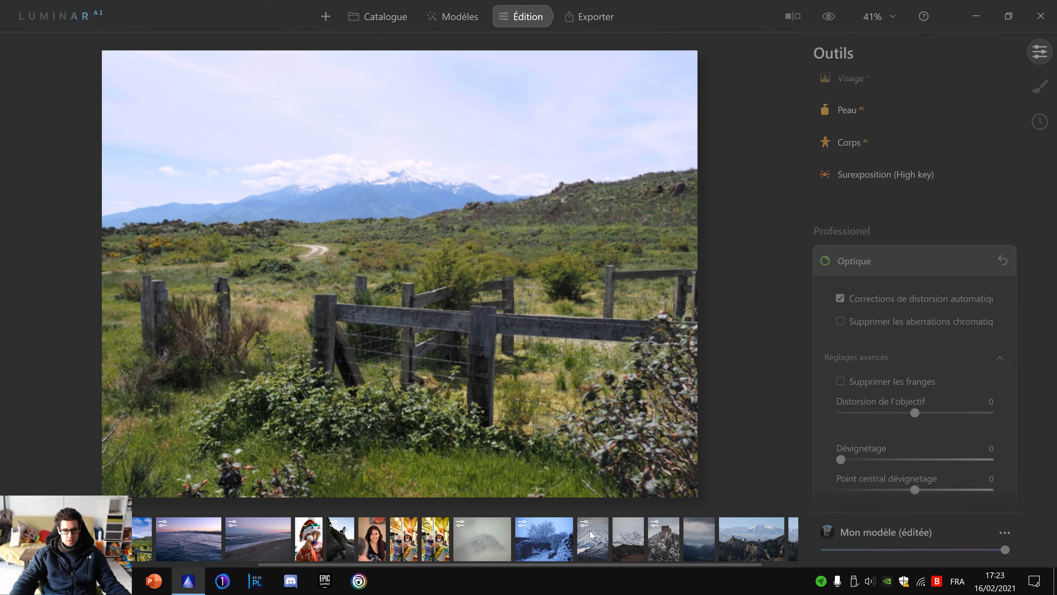
click(617, 547)
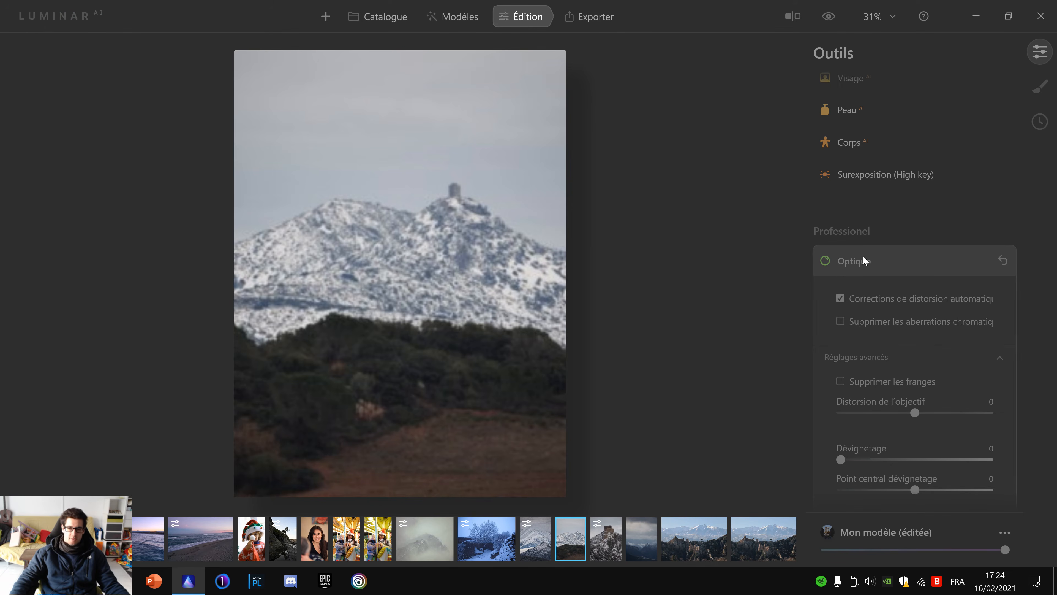
click(862, 299)
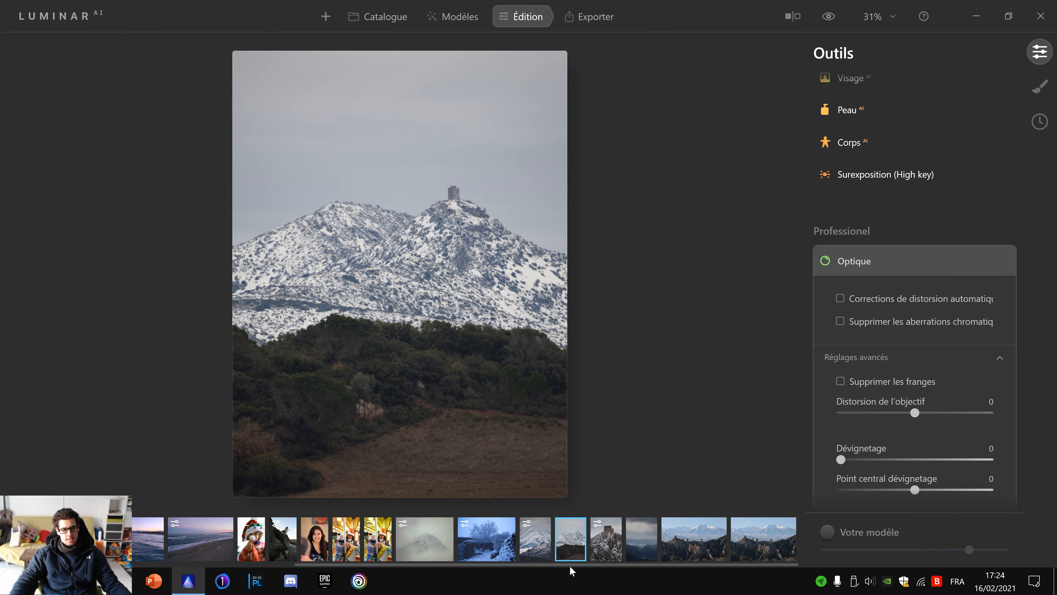
Step: Select the unedited fenced meadow photo and show its shooting information in the Catalogue
scroll(565, 554, left, 5)
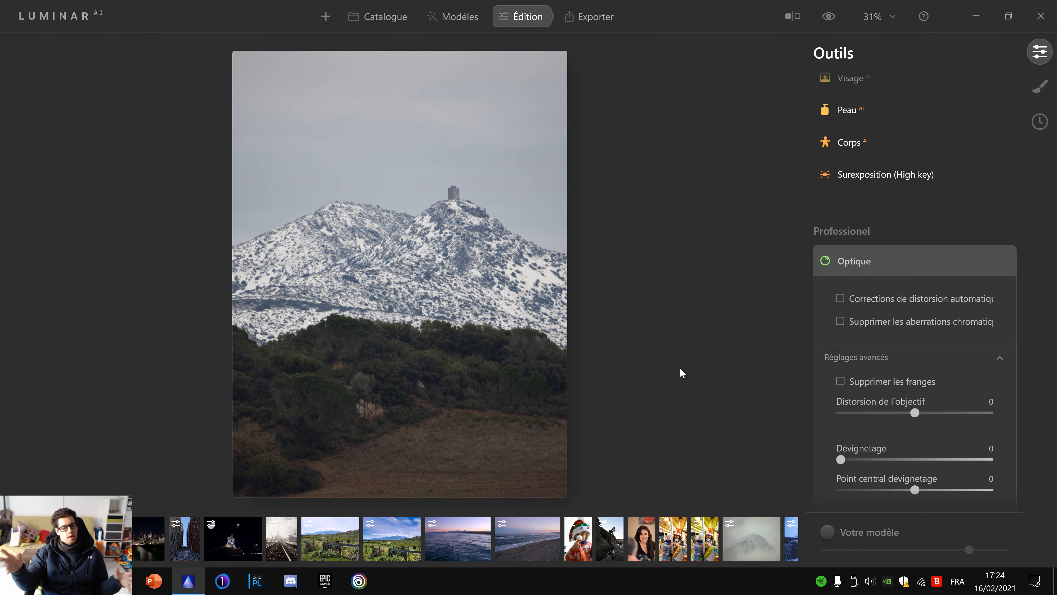
click(343, 540)
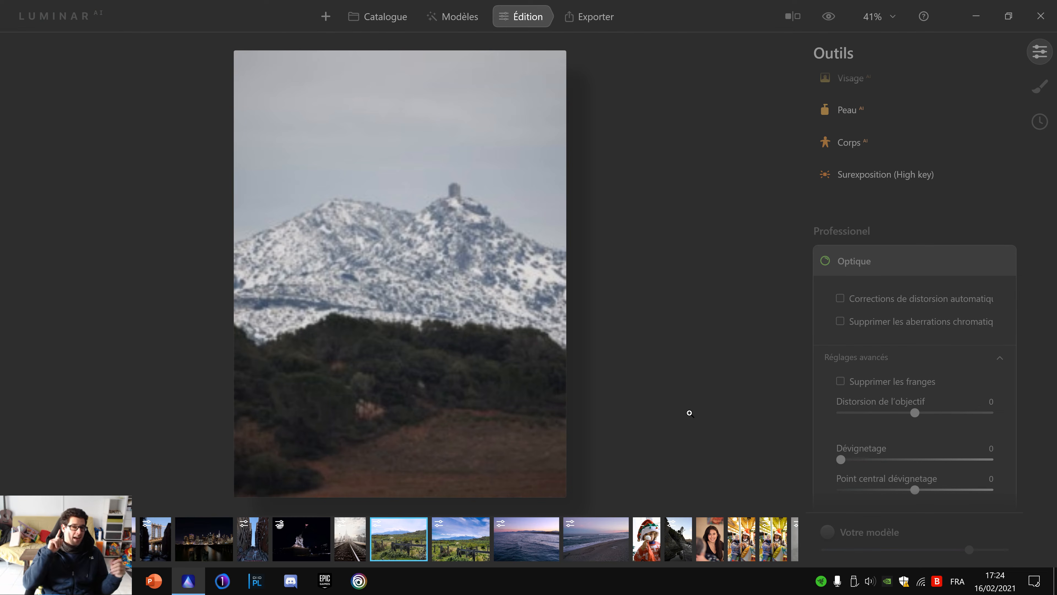
click(379, 17)
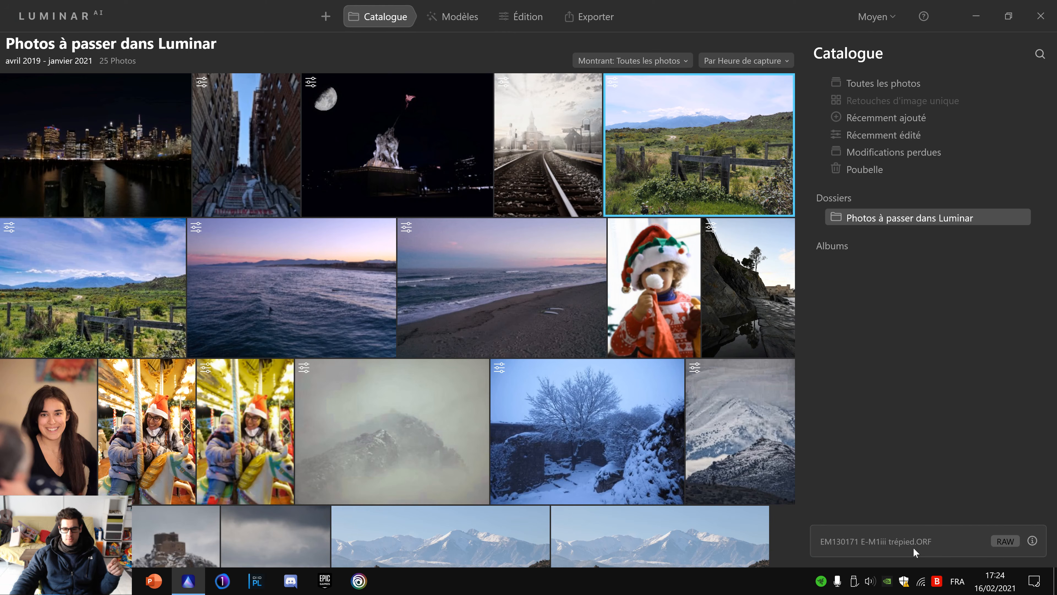
click(1033, 541)
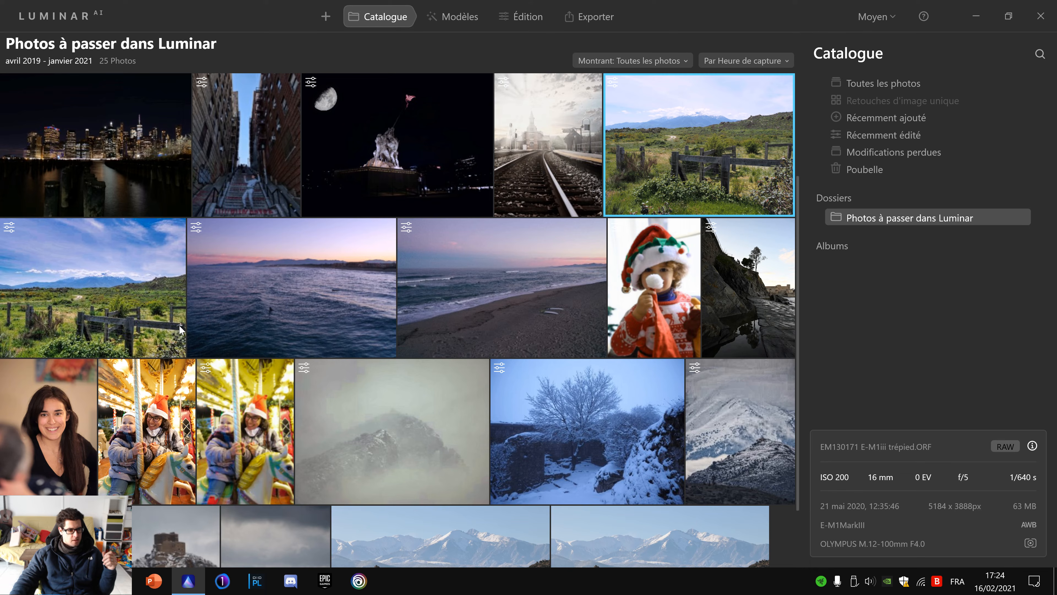
Step: Compare the file information of the two fenced meadow photos and the dark cloudy mountain photo, including their file sizes
click(150, 297)
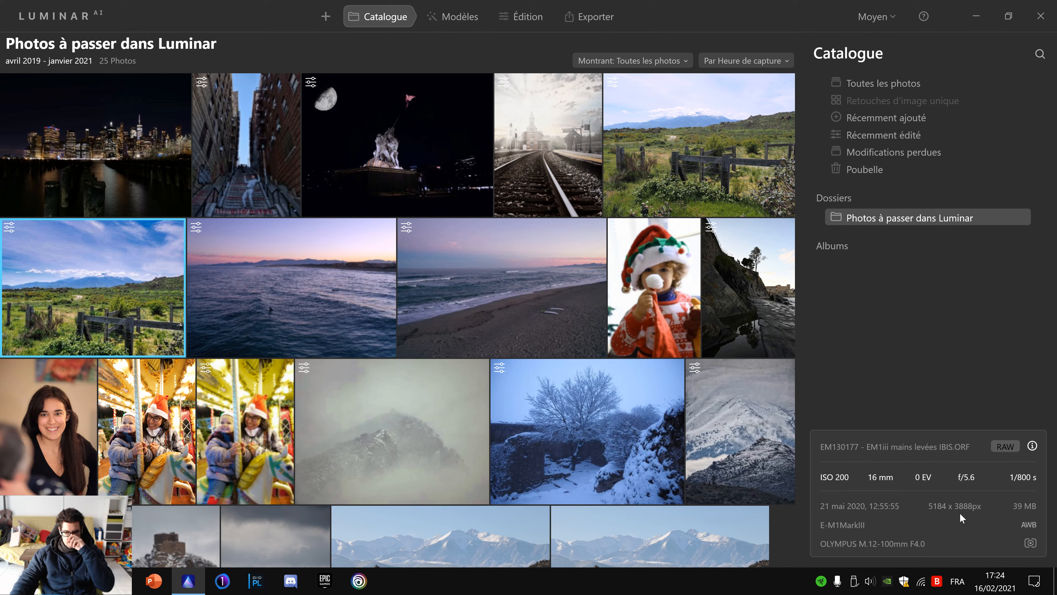
key(Left)
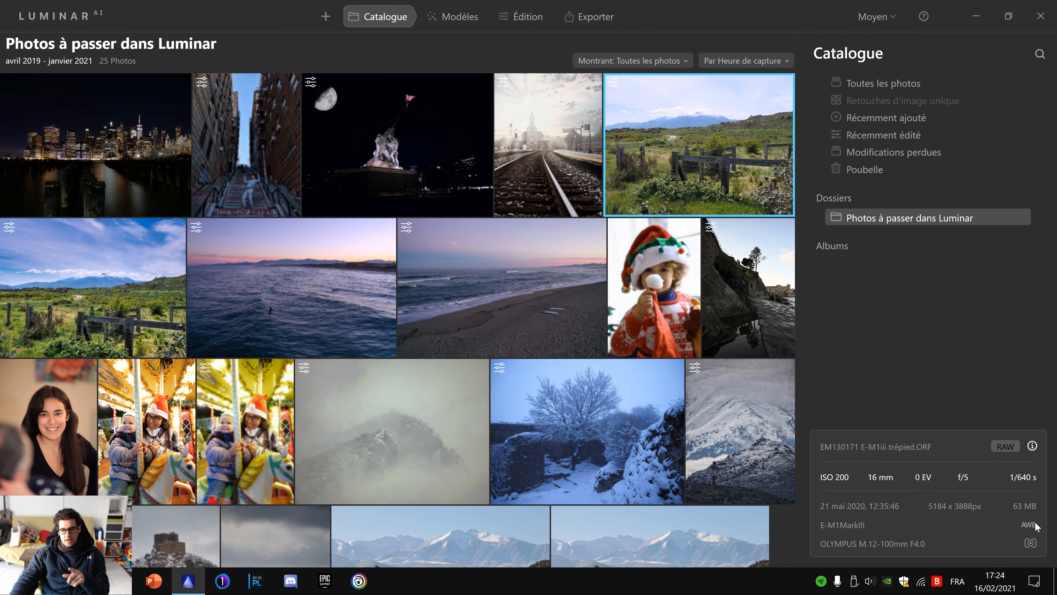
key(Right)
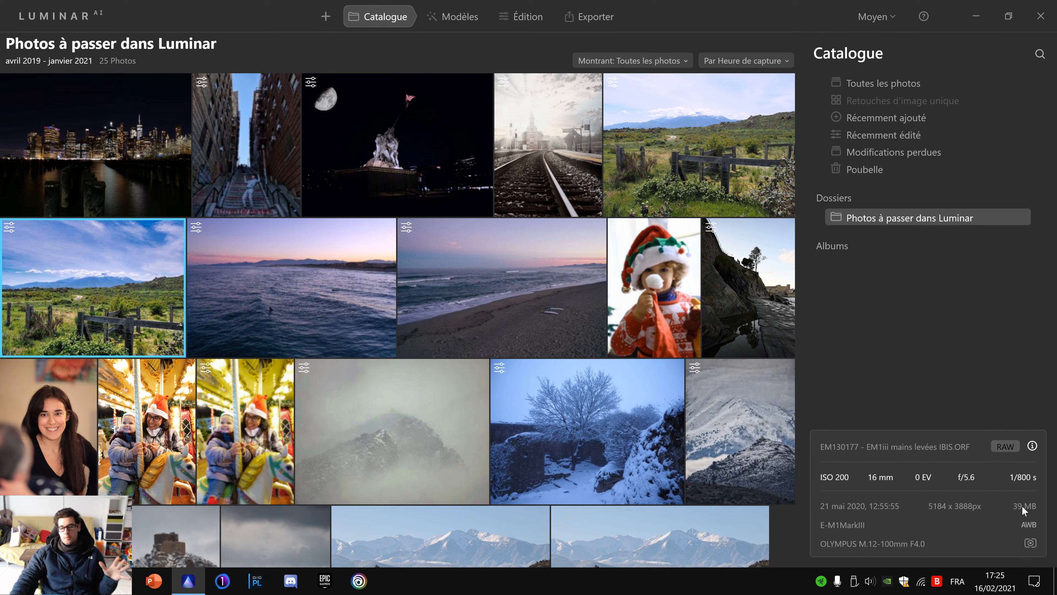
scroll(583, 314, down, 2)
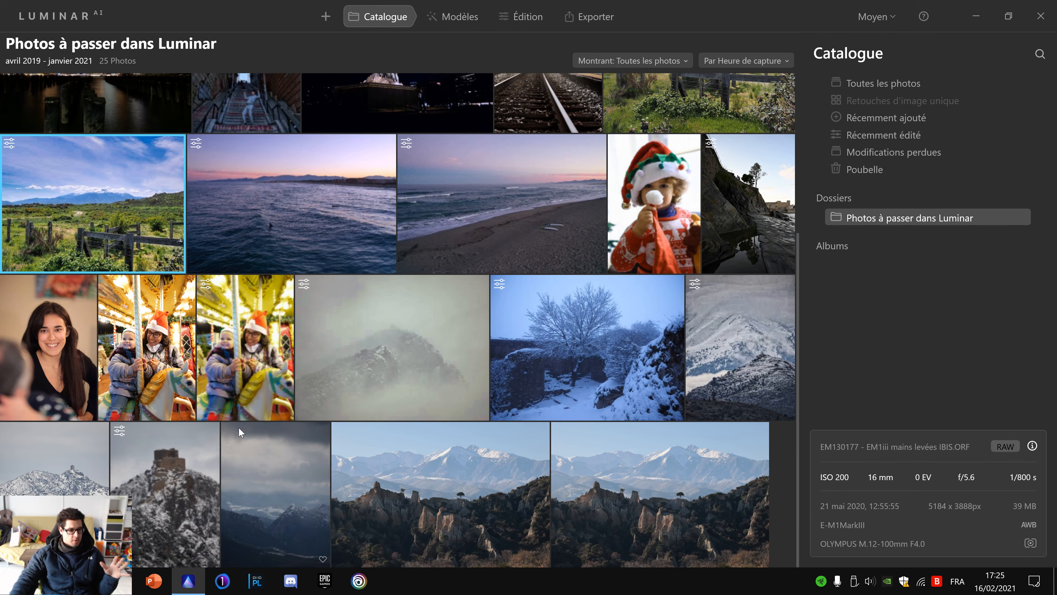
click(290, 472)
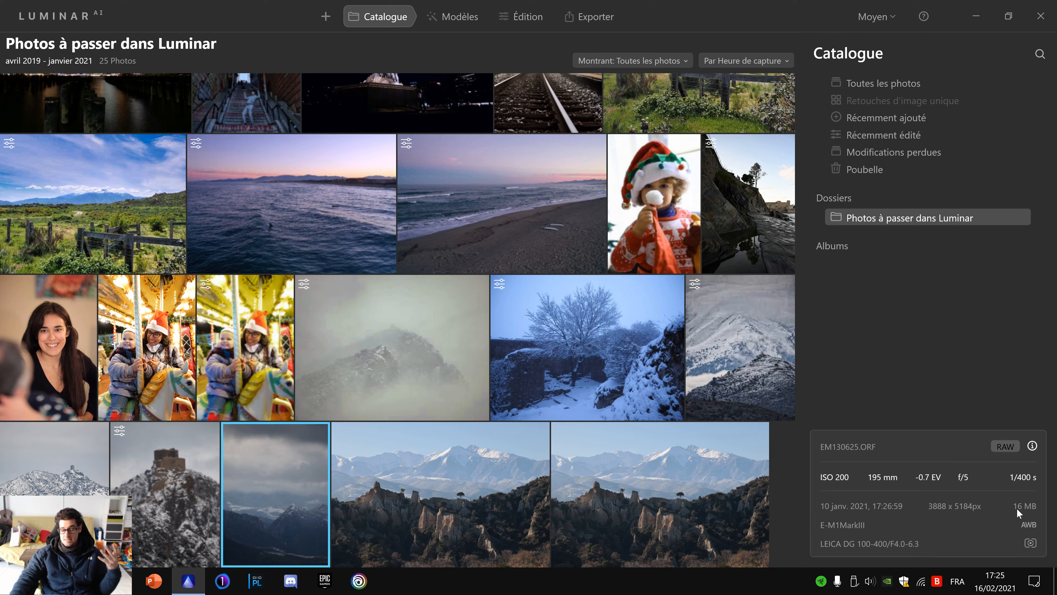
click(127, 201)
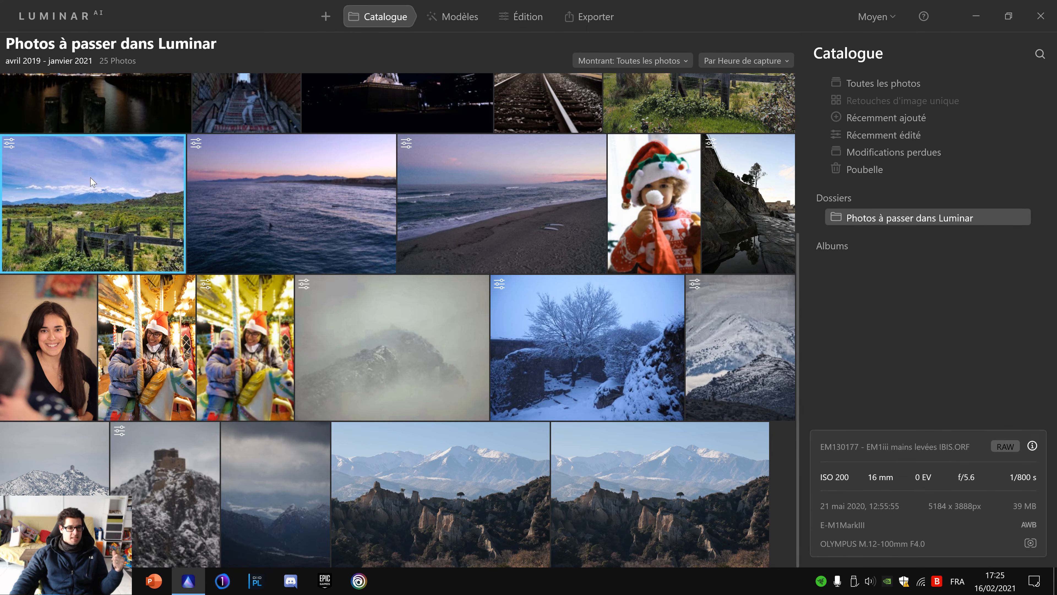
click(709, 98)
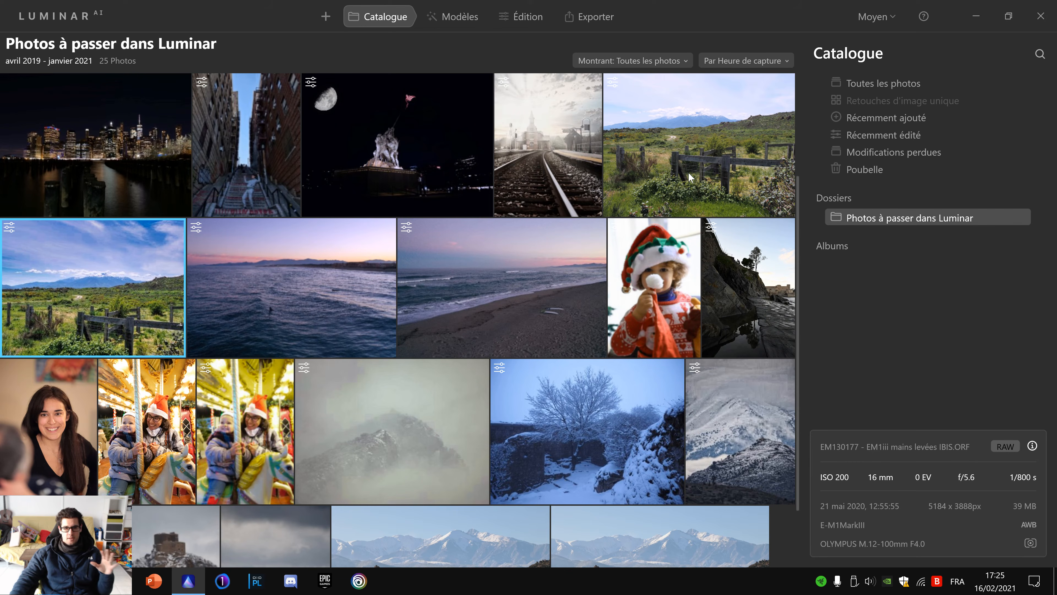
Step: Open the edited fenced meadow photo for editing and enable its automatic distortion corrections in the Optique tool
double_click(135, 278)
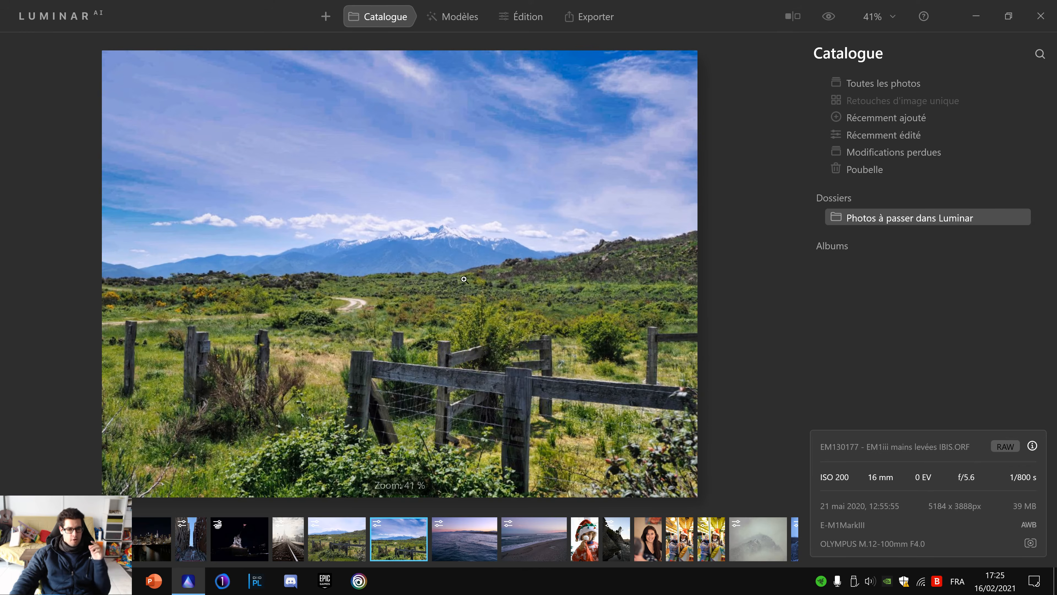
click(520, 17)
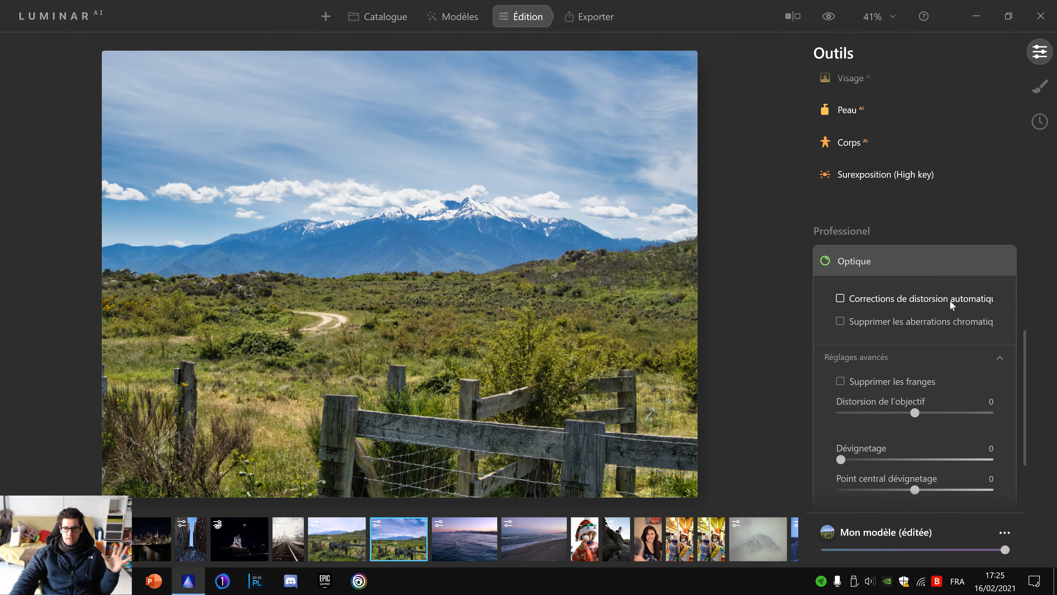
click(846, 299)
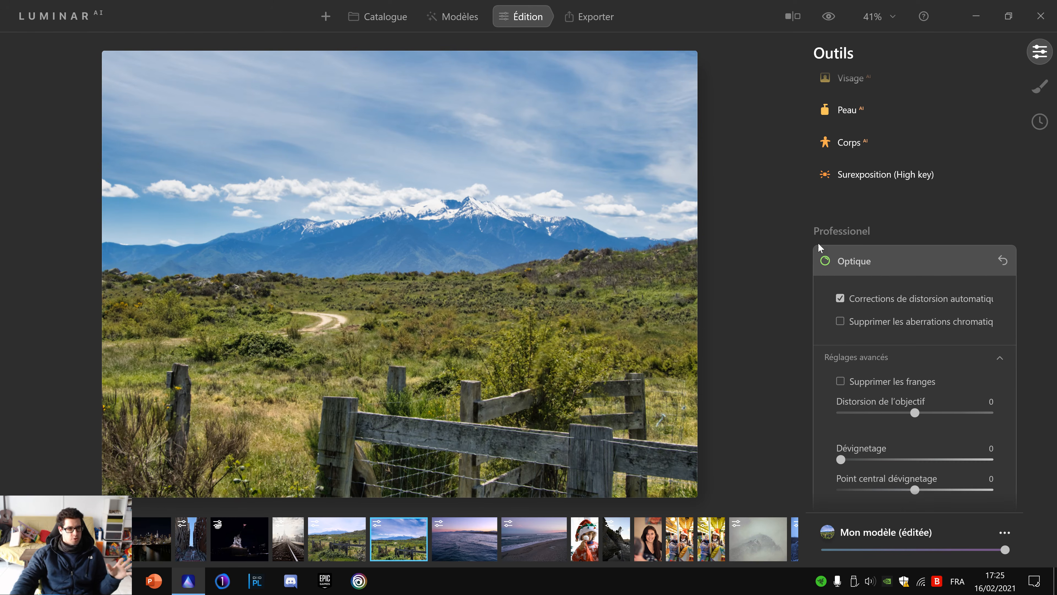
Step: In the Enhance tool, set the edited fenced meadow photo's Accent to 10 and Embellisseur de Ciel to 99
scroll(856, 241, up, 3)
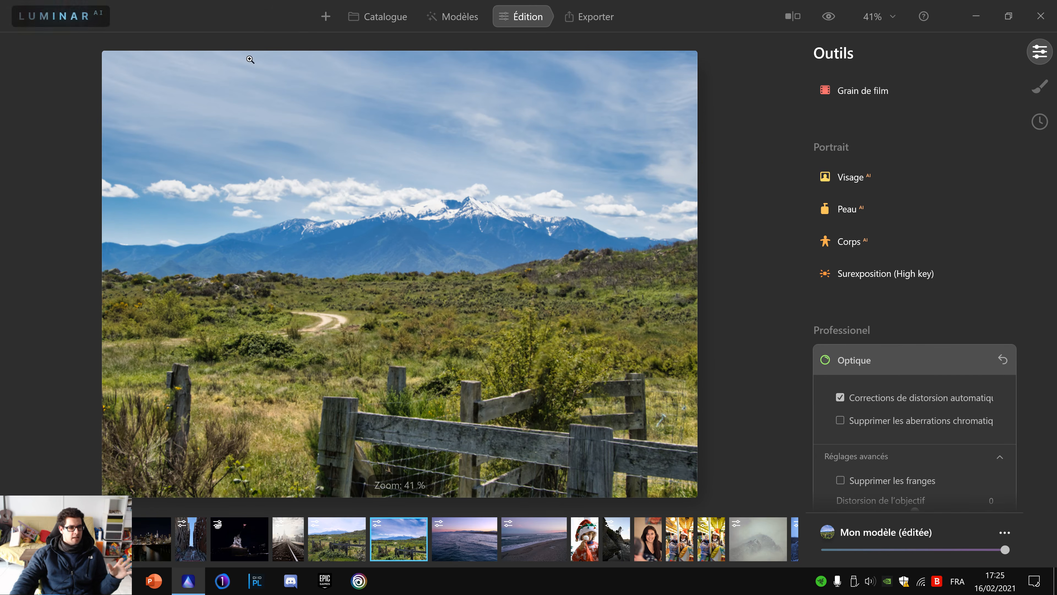
scroll(1024, 259, up, 10)
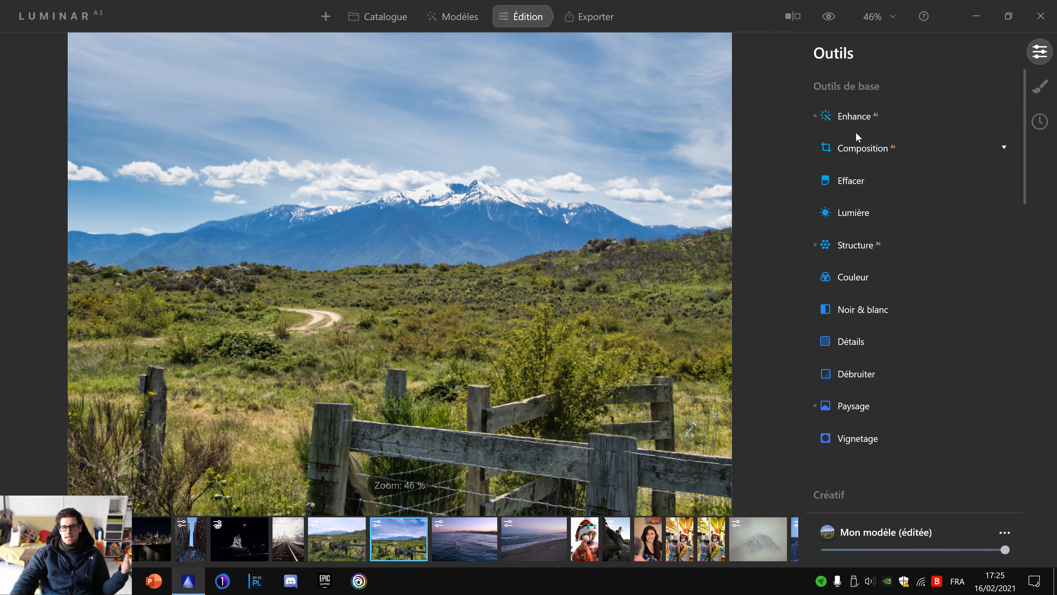
click(858, 119)
drag(906, 162, 855, 164)
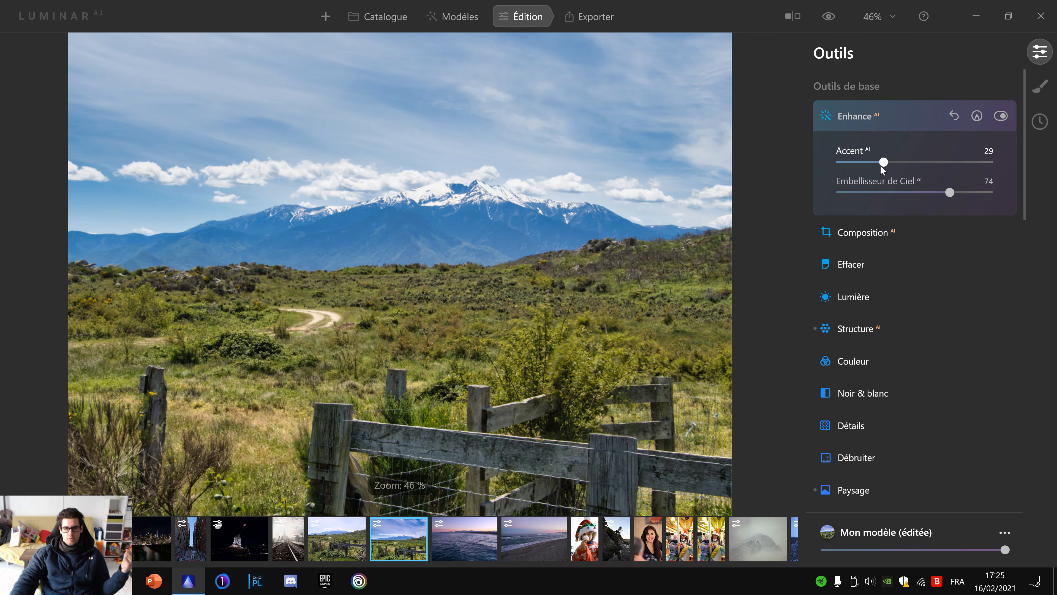
drag(950, 193, 986, 193)
Step: Set the edited fenced meadow photo's Teinte to 42 in the Lumière tool and check the tint on the mountains
click(832, 308)
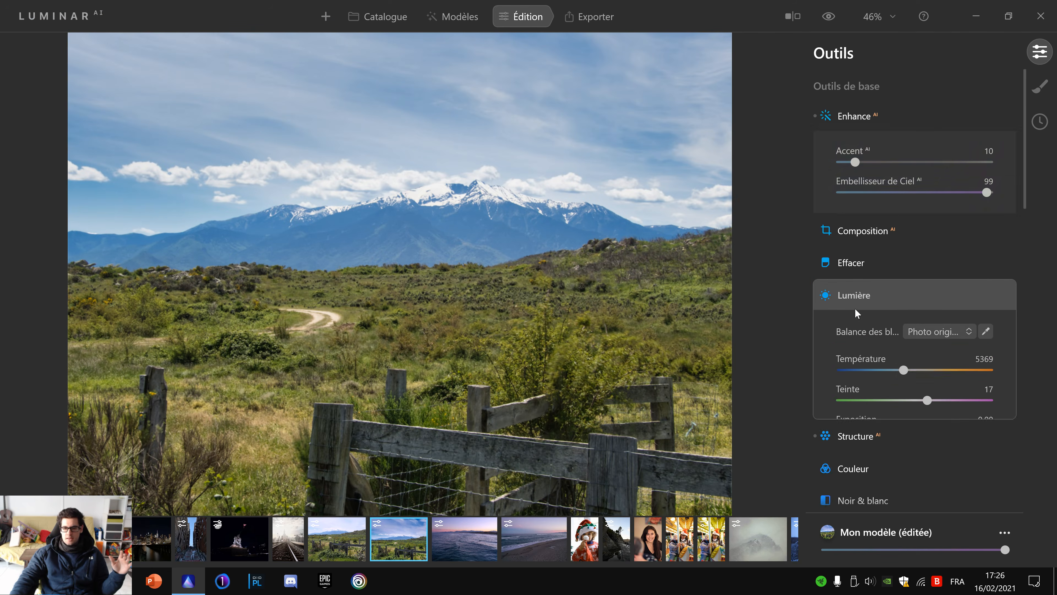
mouse_move(932, 293)
mouse_down()
mouse_move(887, 298)
mouse_move(945, 295)
mouse_up()
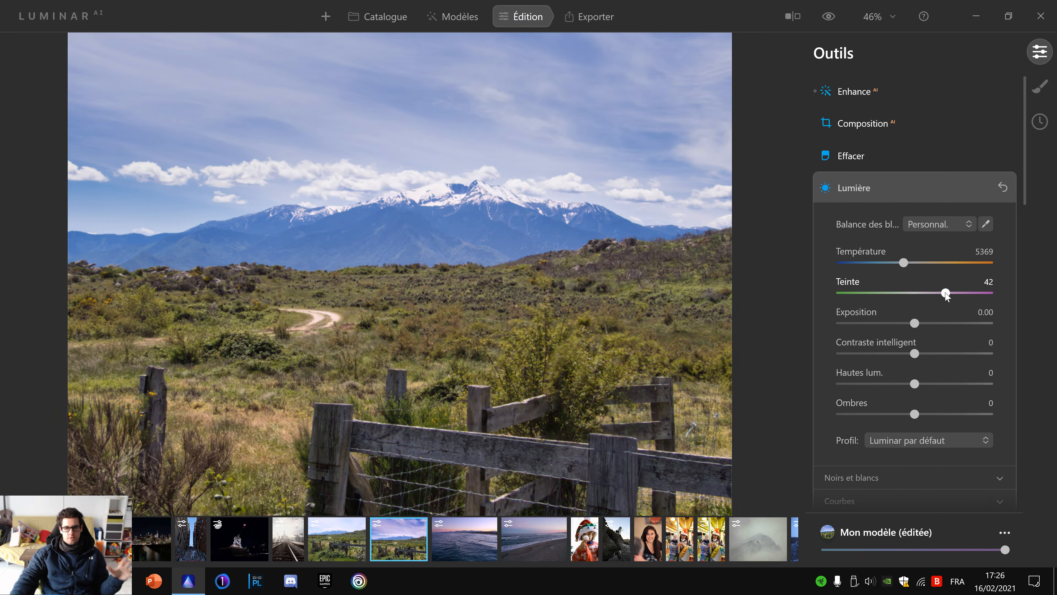
scroll(560, 239, up, 1)
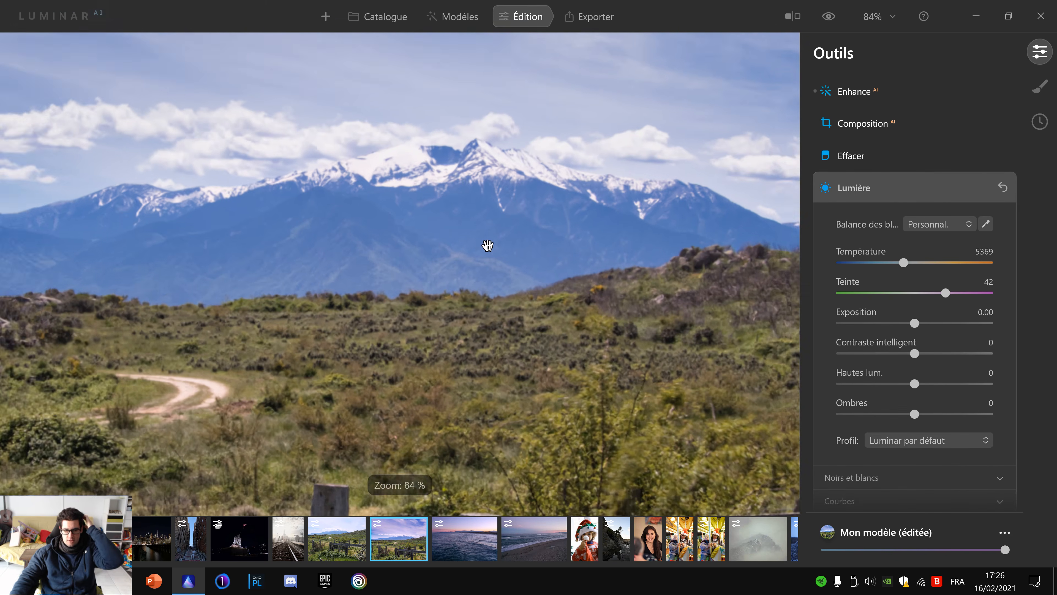
scroll(486, 244, down, 1)
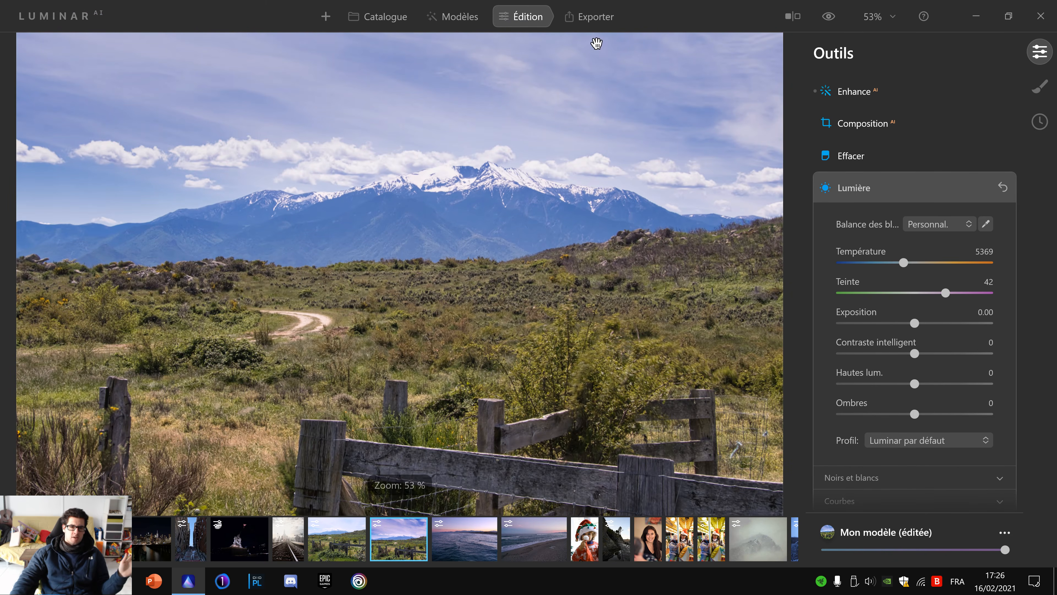
Step: Export the edited meadow photo to the Pictures folder as a full-size JPEG named "EM130177 - EM1iii mains levées IBIS lumi"
click(591, 19)
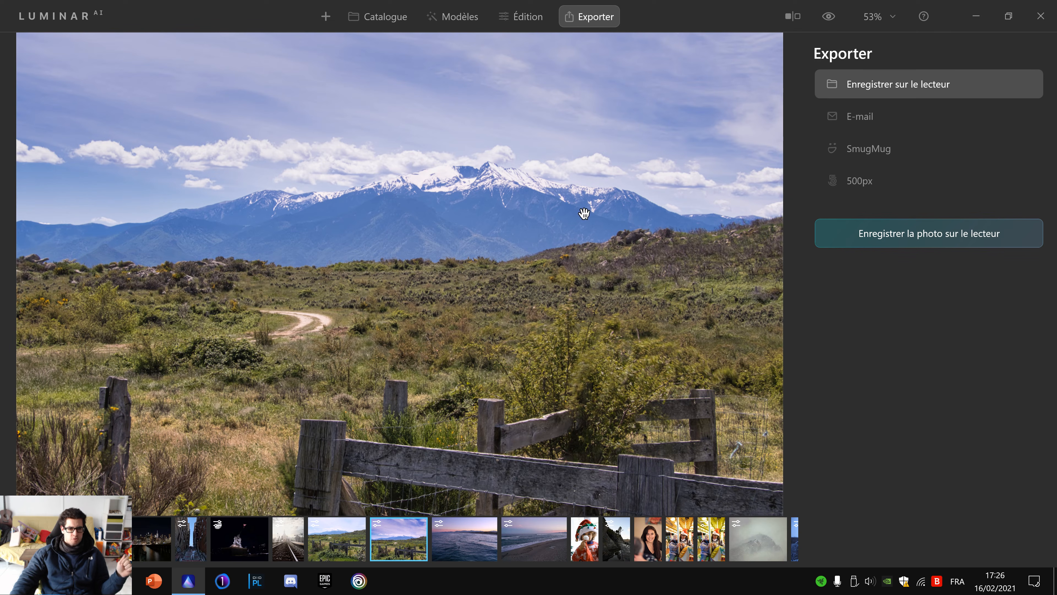
click(898, 241)
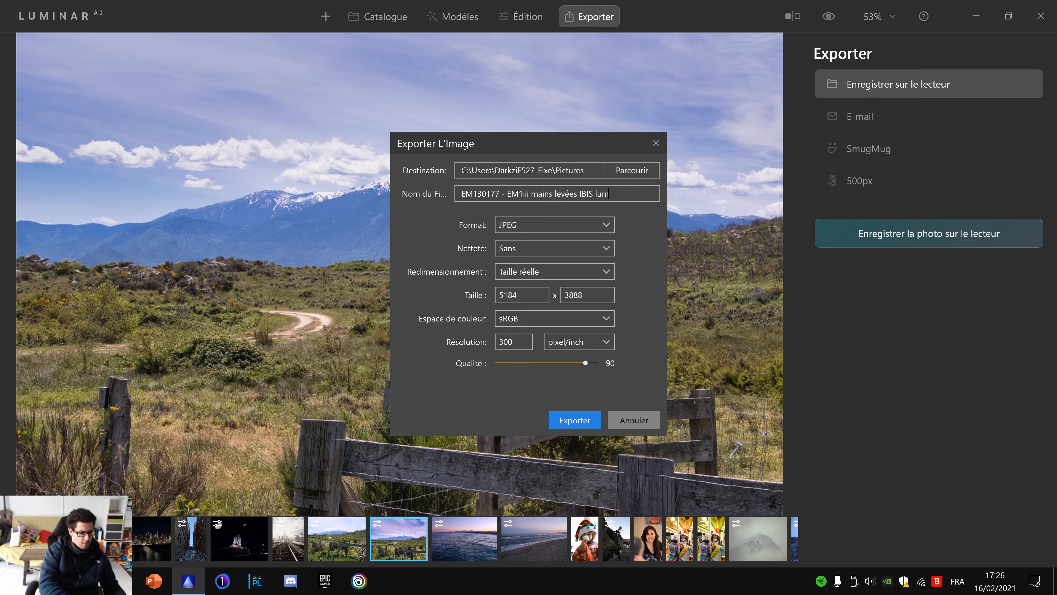
key(Return)
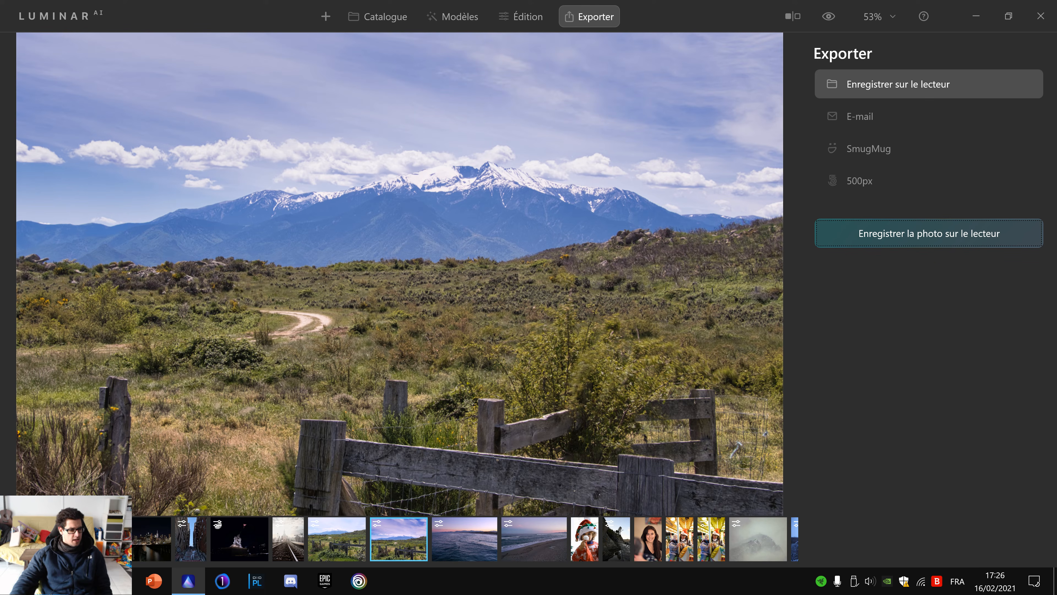
Step: Switch to File Explorer and open the user's Images folder containing the exported JPEG
mouse_move(119, 581)
click(195, 552)
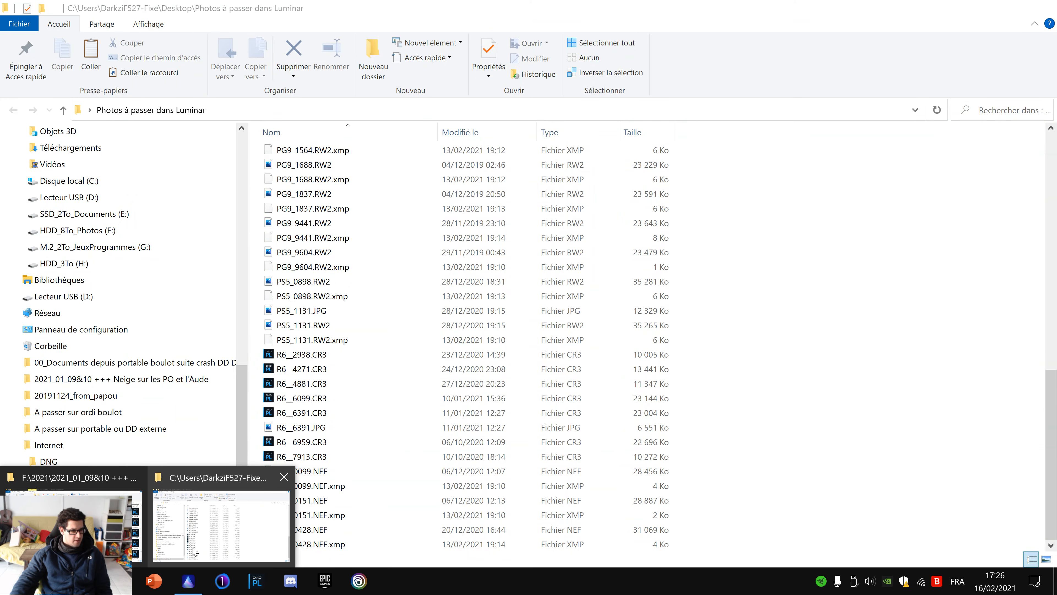
scroll(167, 458, down, 1)
scroll(97, 321, up, 6)
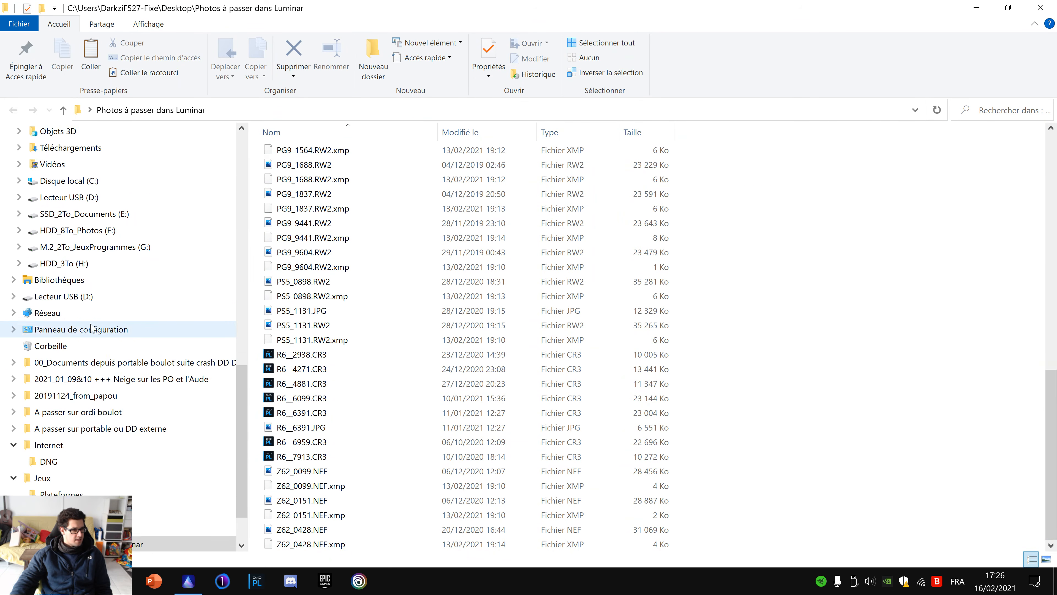
scroll(97, 321, up, 1)
scroll(117, 329, up, 3)
scroll(138, 337, down, 1)
scroll(139, 337, down, 1)
click(53, 230)
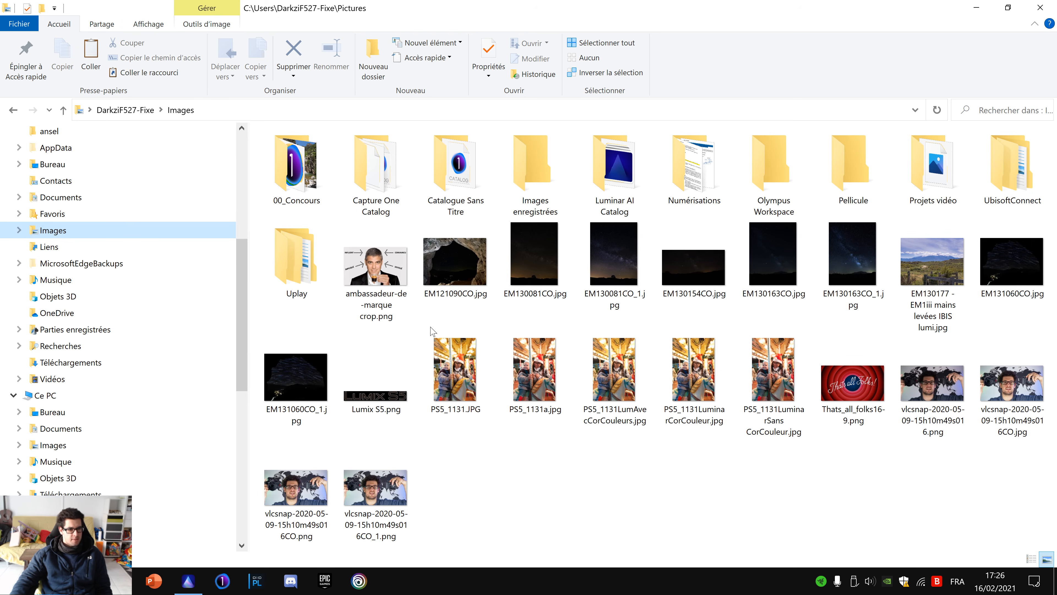
Step: View the exported file EM130177 - EM1iii mains levées IBIS lumi.jpg in the Photos viewer, and close the viewer
double_click(935, 312)
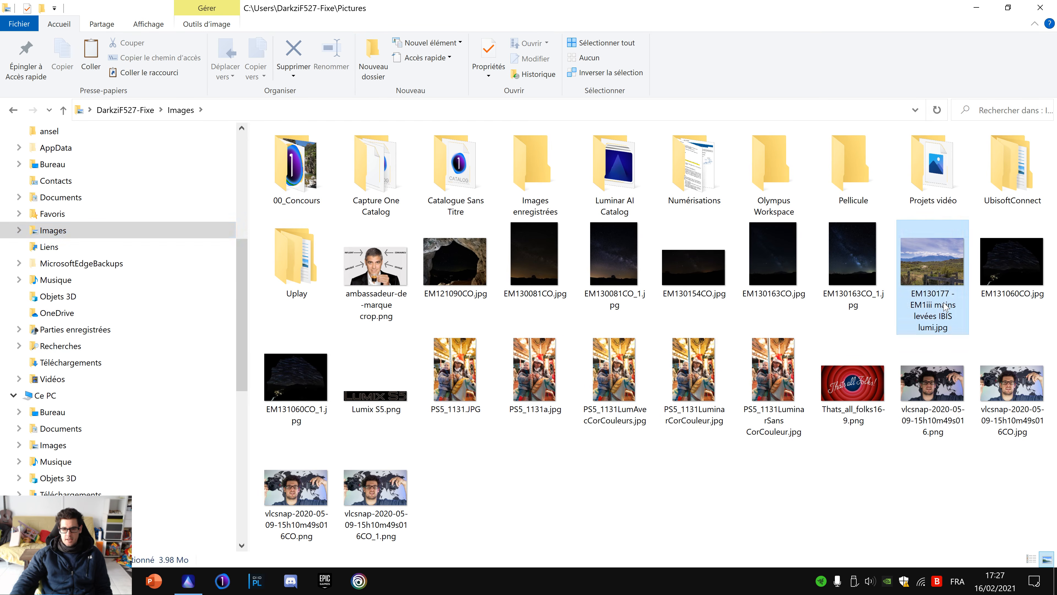
key(Right)
key(Left)
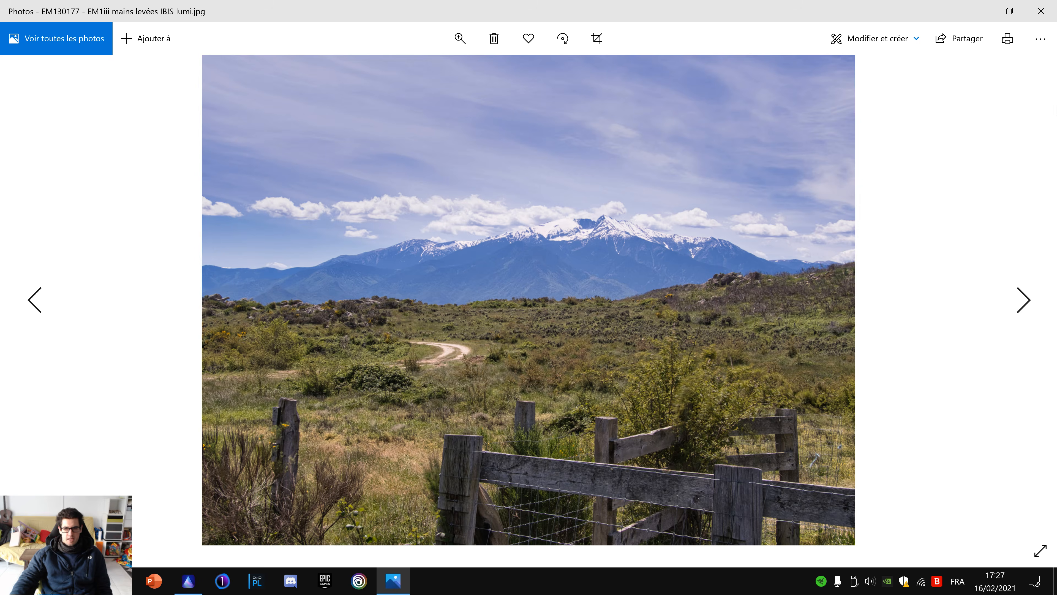
click(1036, 5)
Step: Examine the image dimensions and camera information in the exported JPEG's detailed file properties, and close the properties
right_click(955, 287)
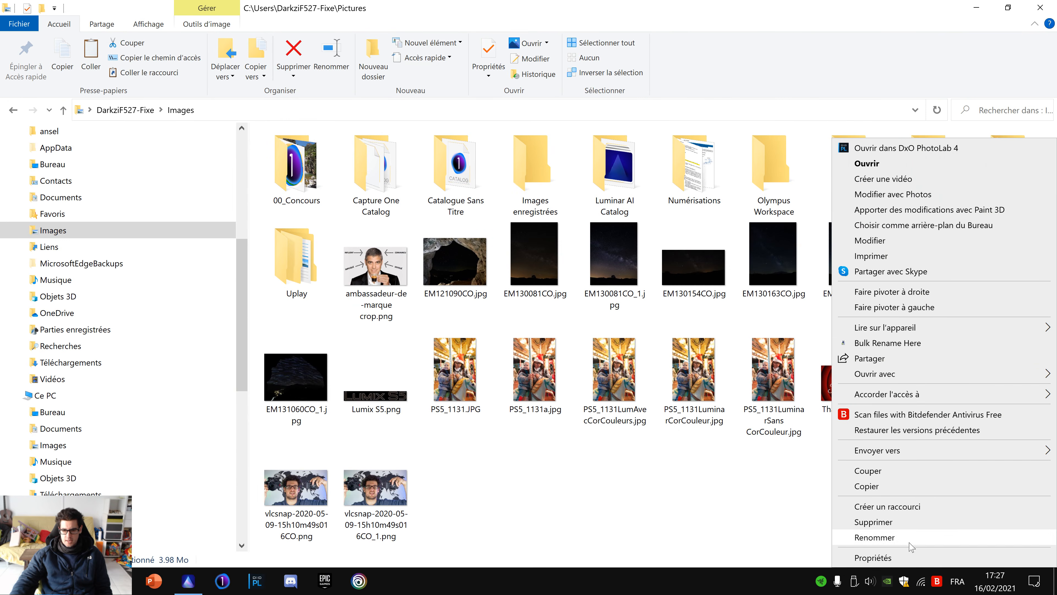
click(857, 558)
click(800, 261)
scroll(913, 393, down, 5)
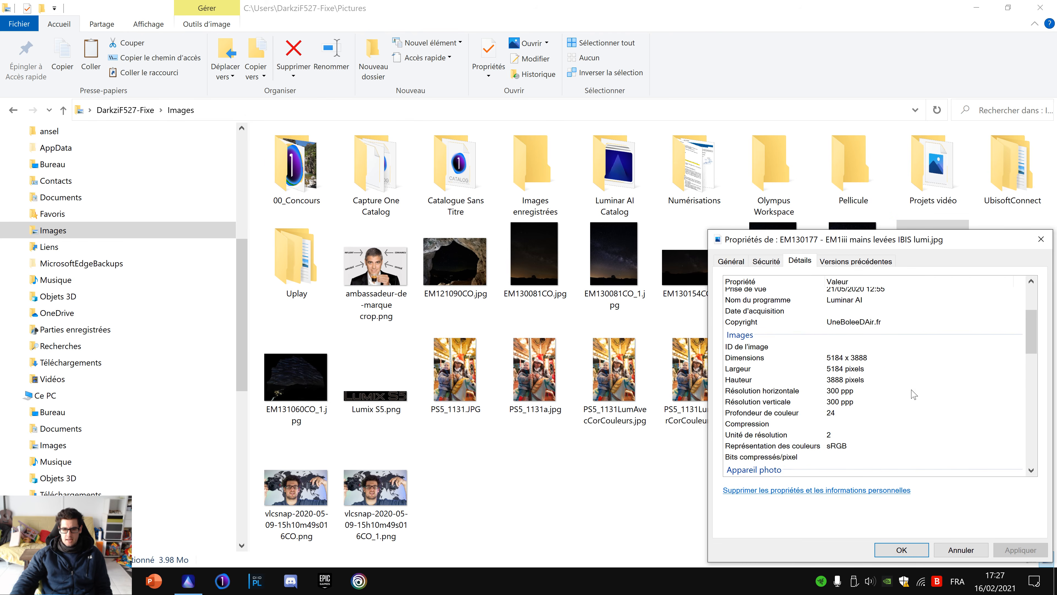
scroll(912, 394, up, 1)
click(825, 325)
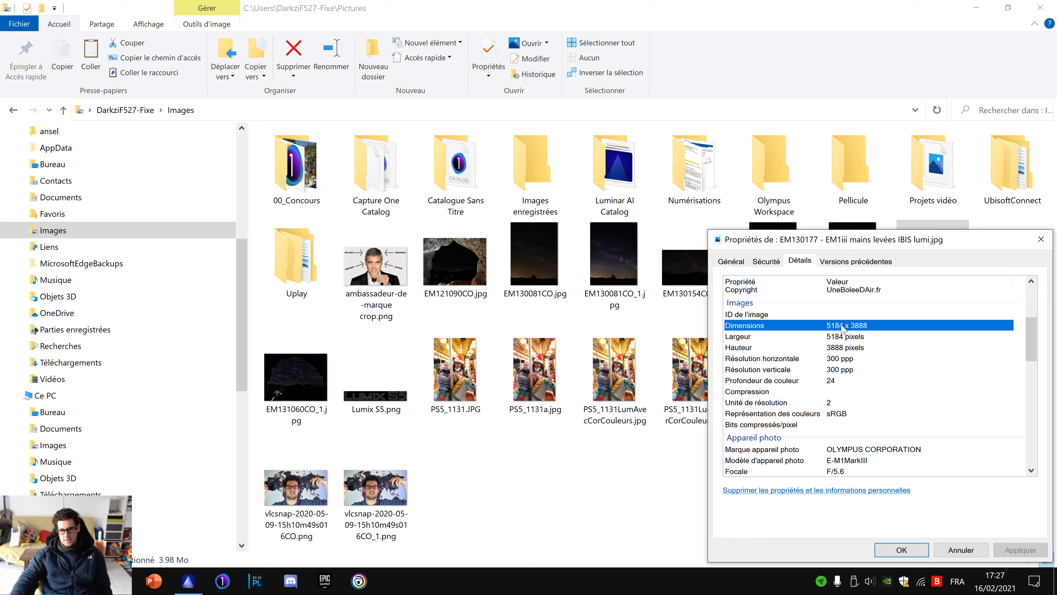
click(984, 361)
scroll(984, 361, down, 4)
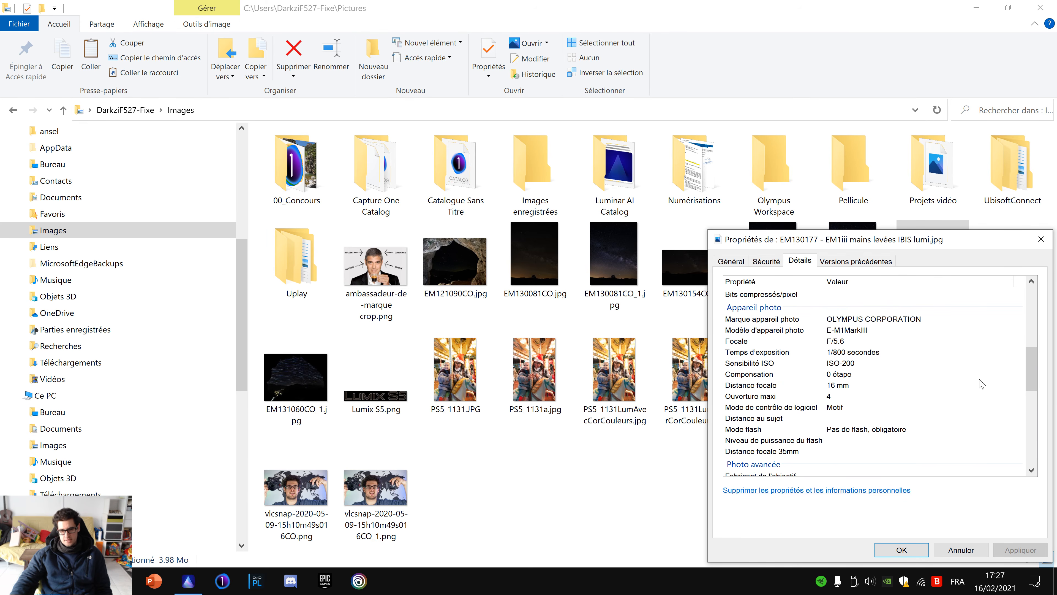
click(1041, 239)
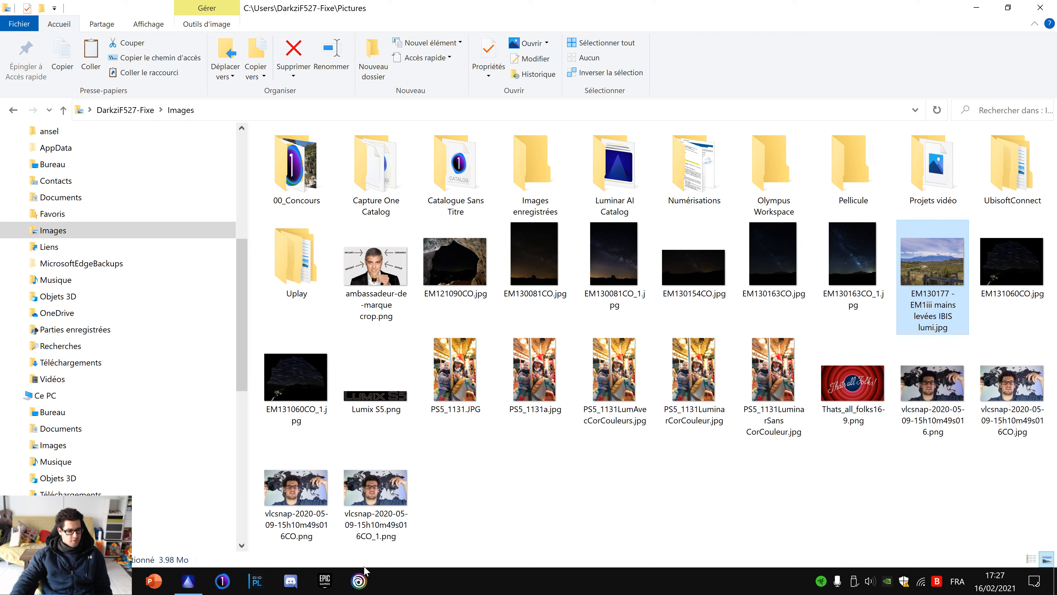
Step: Return to Luminar AI, open the unedited fenced meadow photo for editing and review its Lumière and Optique settings
click(188, 581)
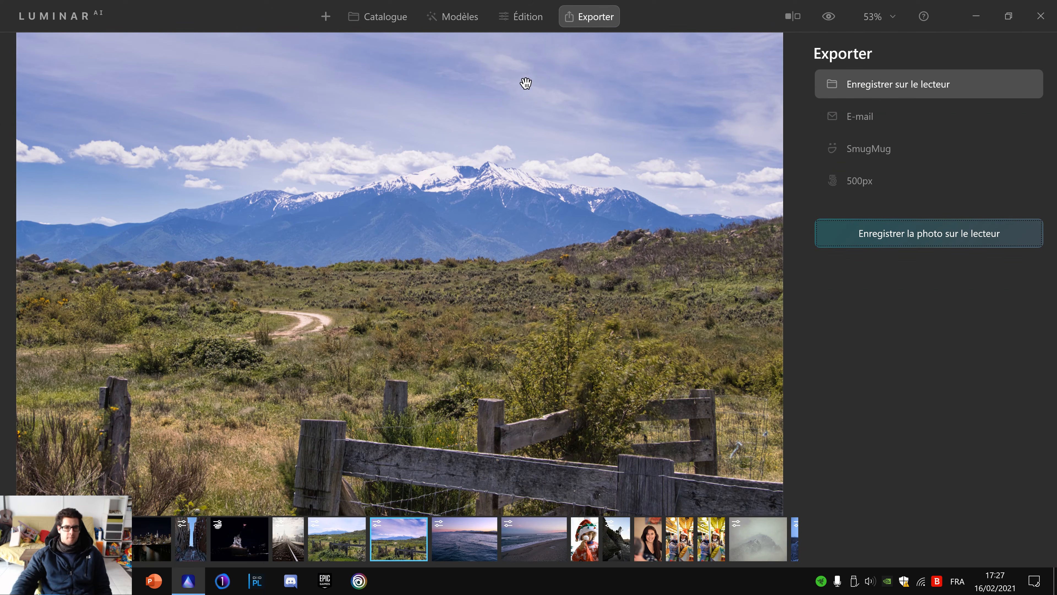
click(516, 16)
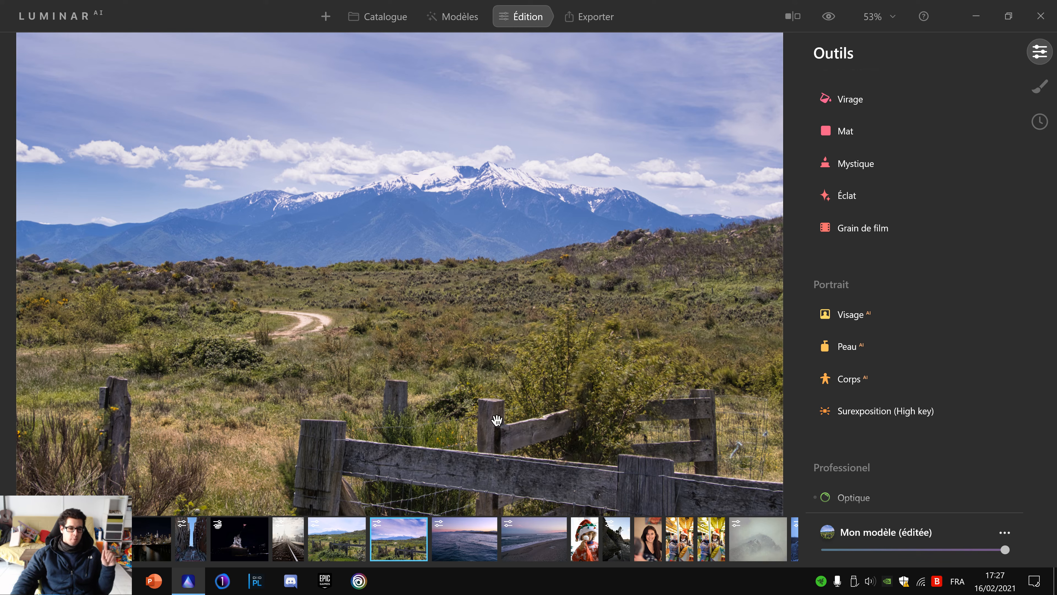
click(344, 536)
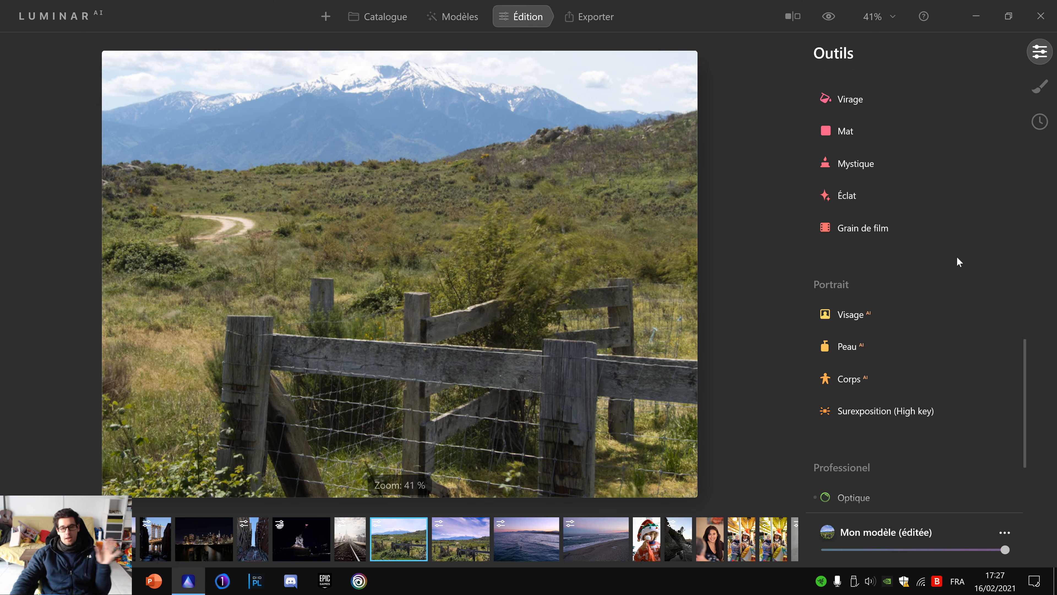
scroll(550, 200, down, 1)
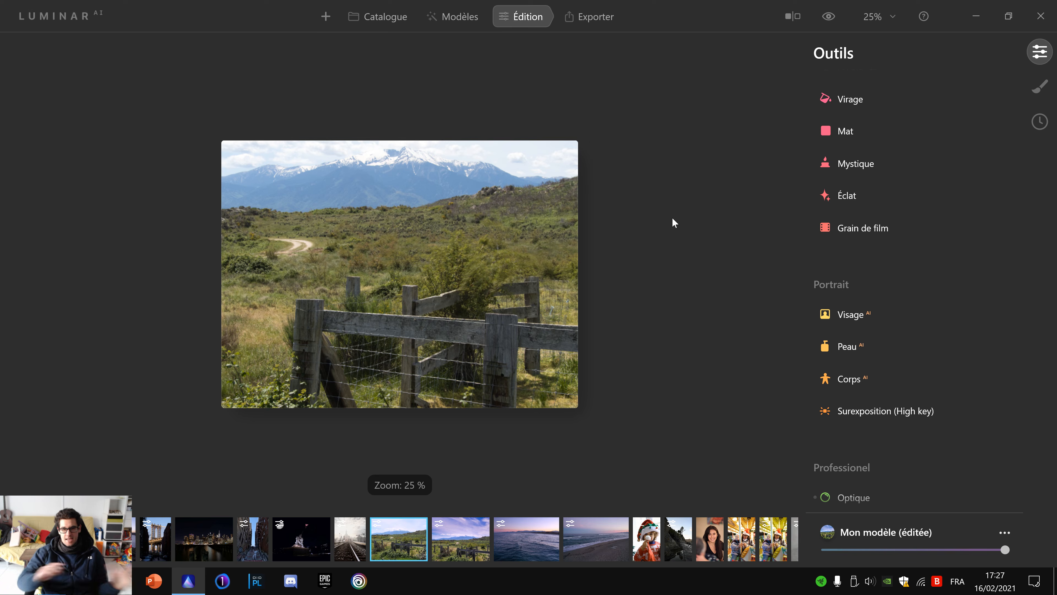
scroll(1011, 225, up, 5)
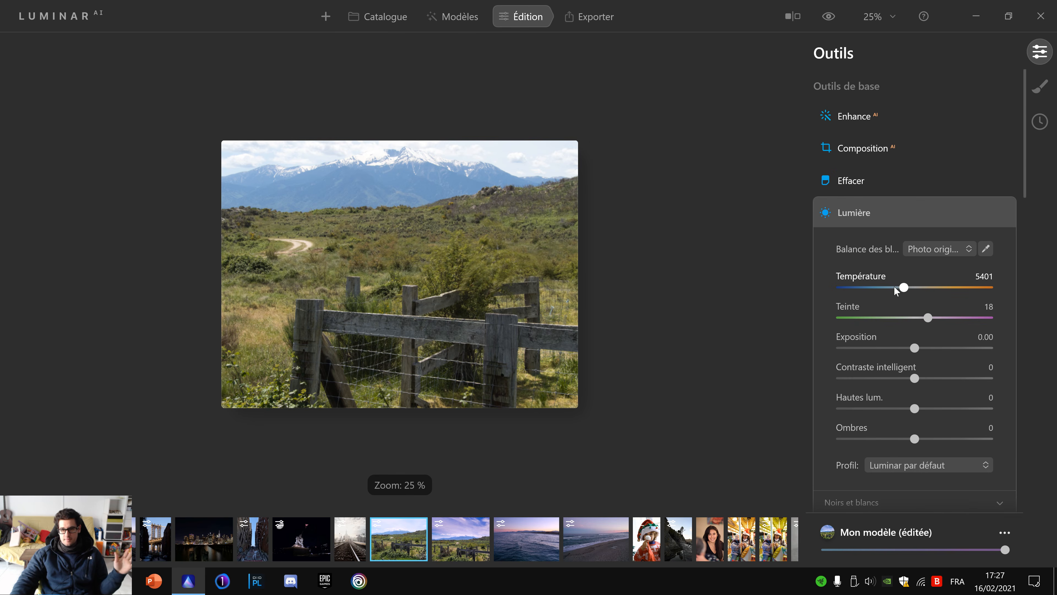
scroll(942, 290, down, 10)
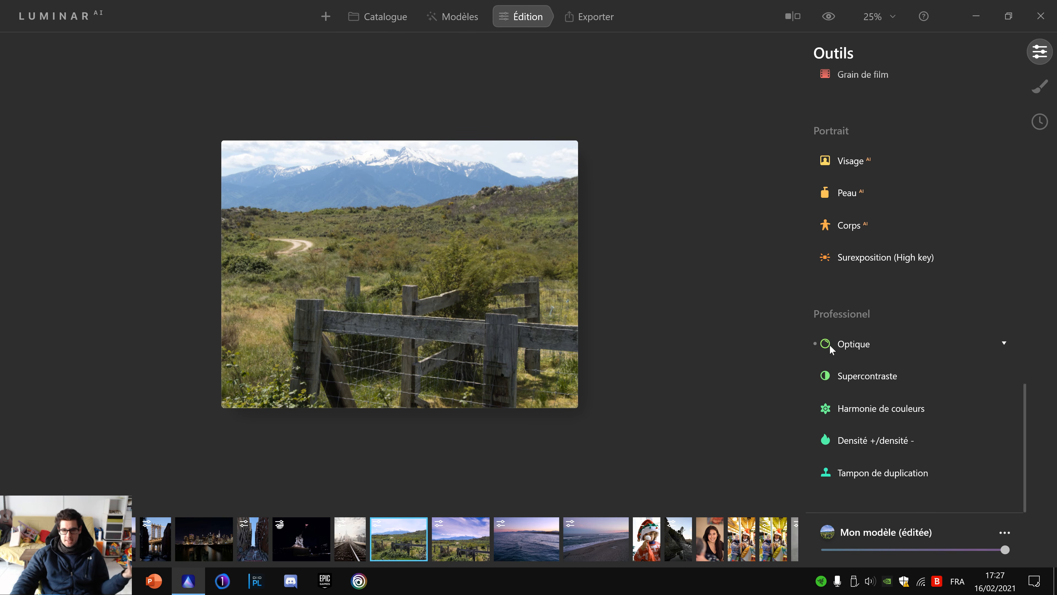
click(829, 347)
Step: Inspect the unedited fenced meadow photo at several magnifications with its Optique settings shown, and return to the Catalogue
scroll(664, 247, up, 3)
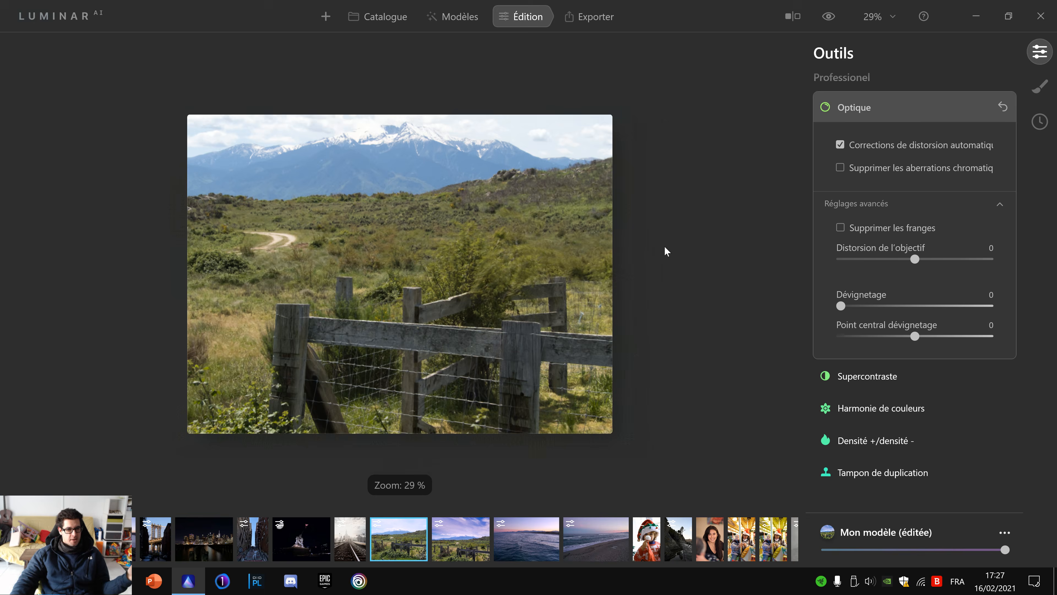
scroll(665, 247, down, 2)
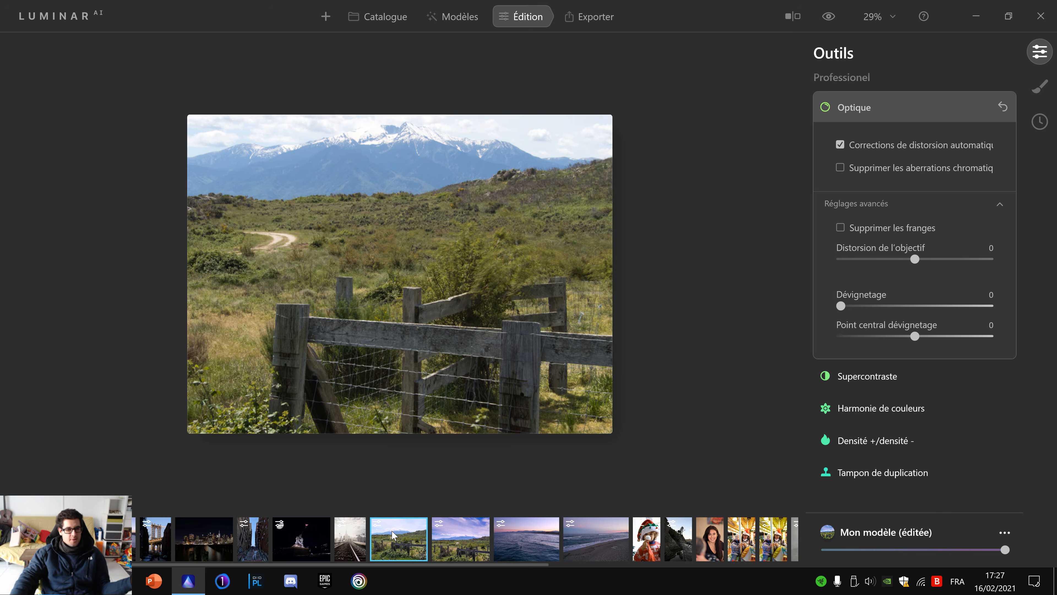
scroll(434, 243, up, 4)
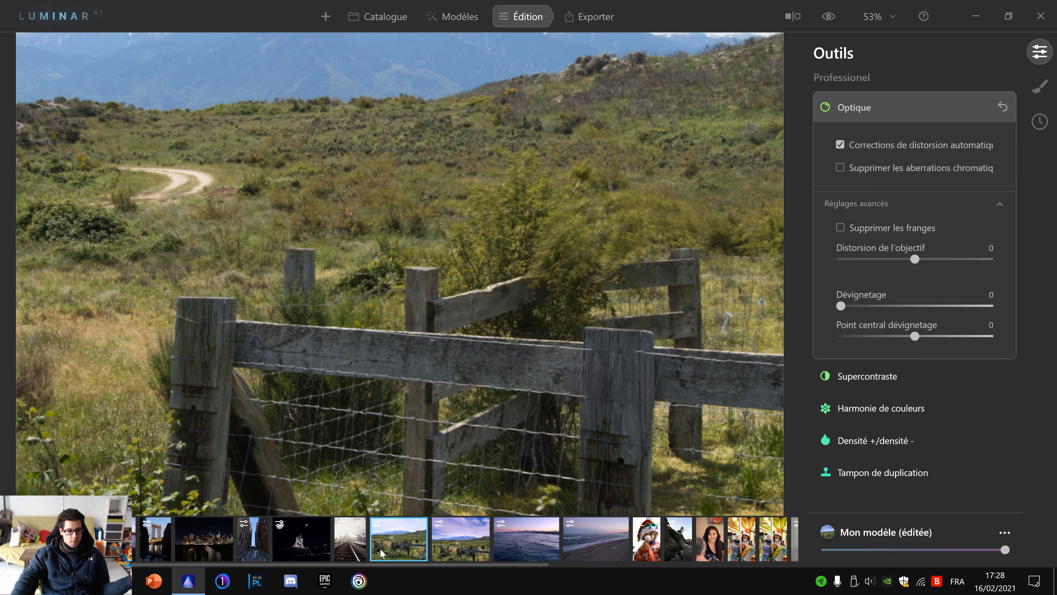
scroll(675, 243, down, 3)
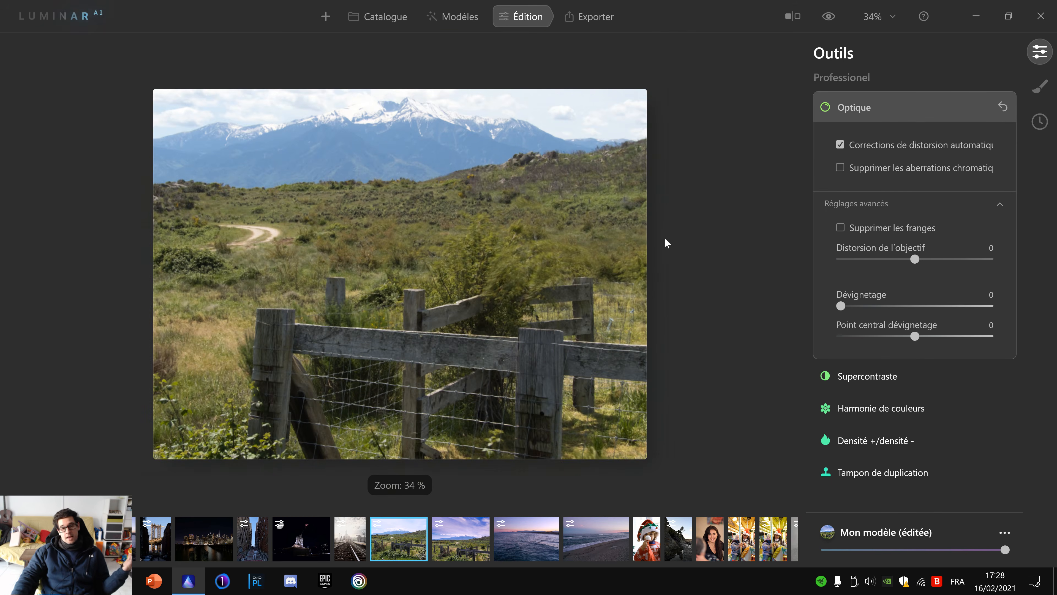
scroll(663, 254, up, 1)
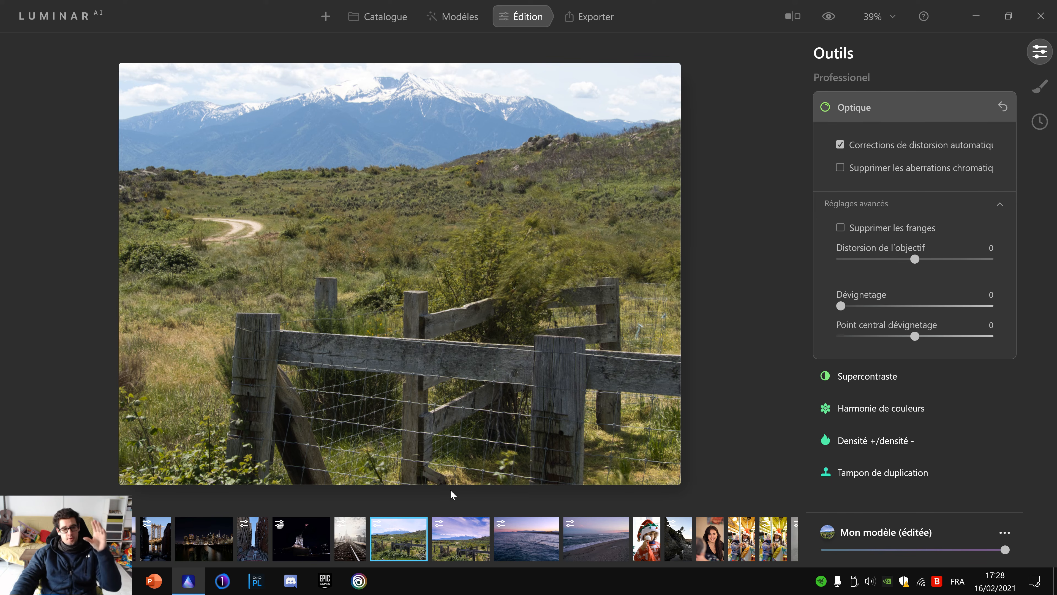
click(379, 17)
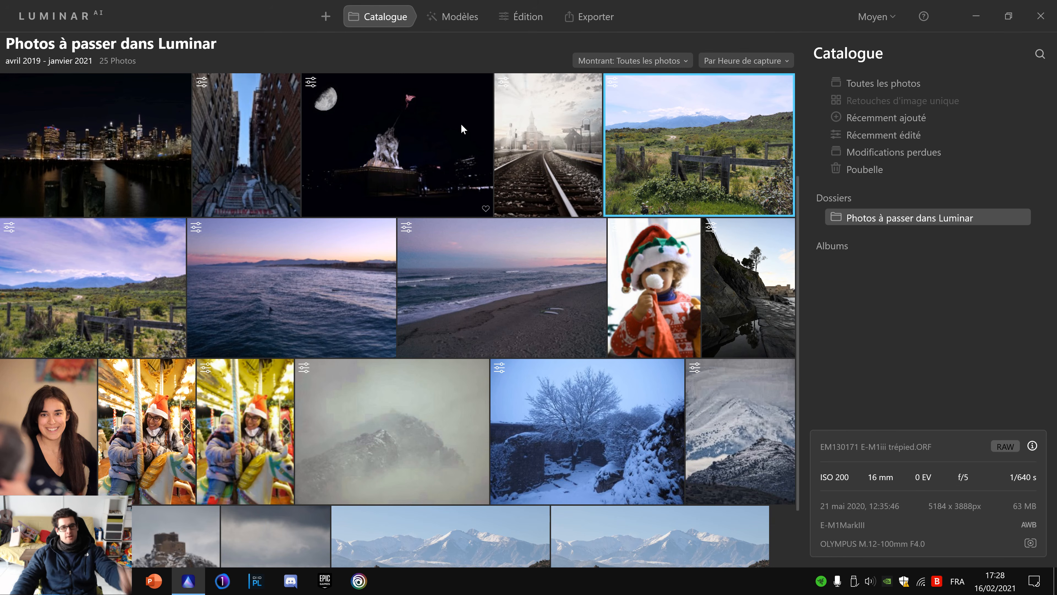